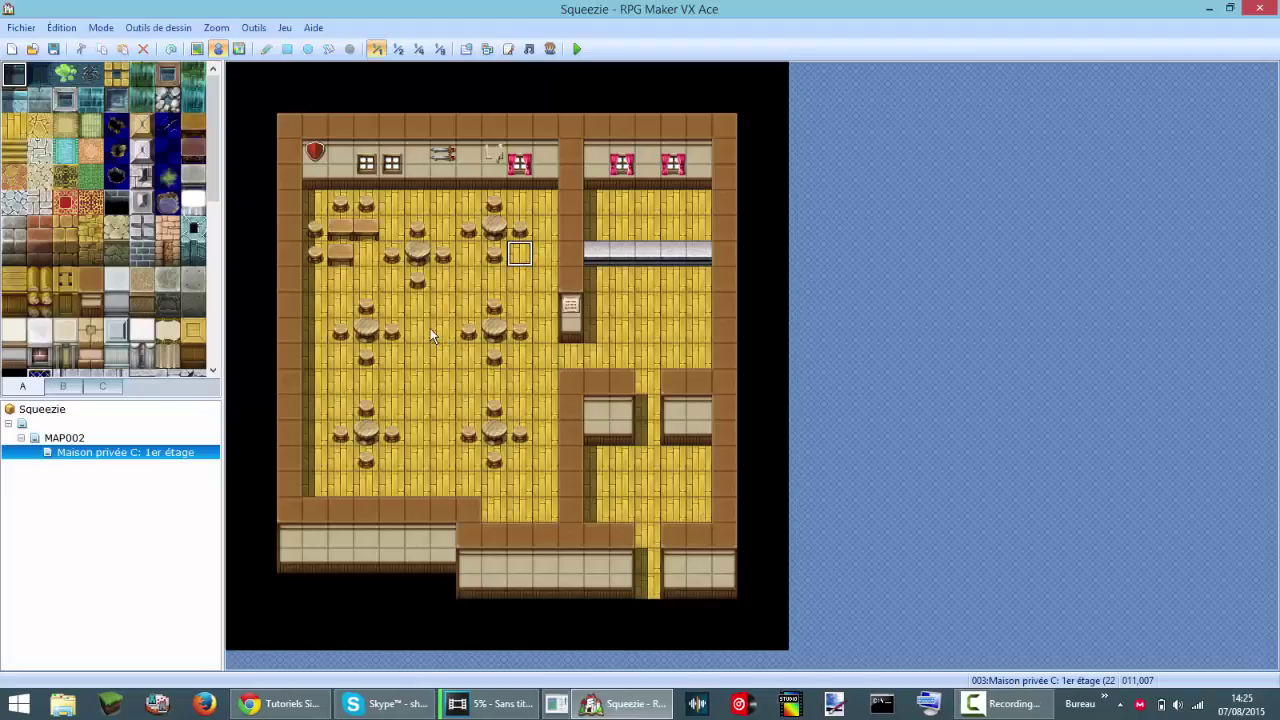
Step: Create a new project with the folder name and title Project4
click(21, 27)
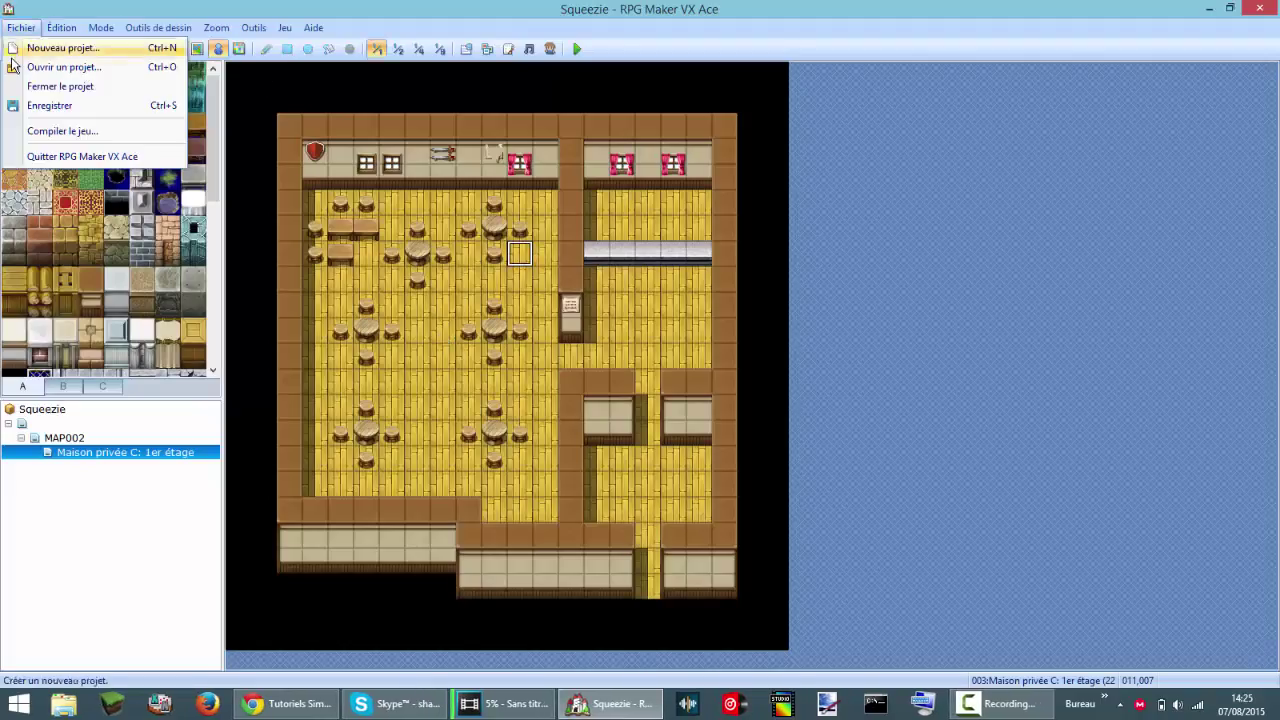
click(27, 50)
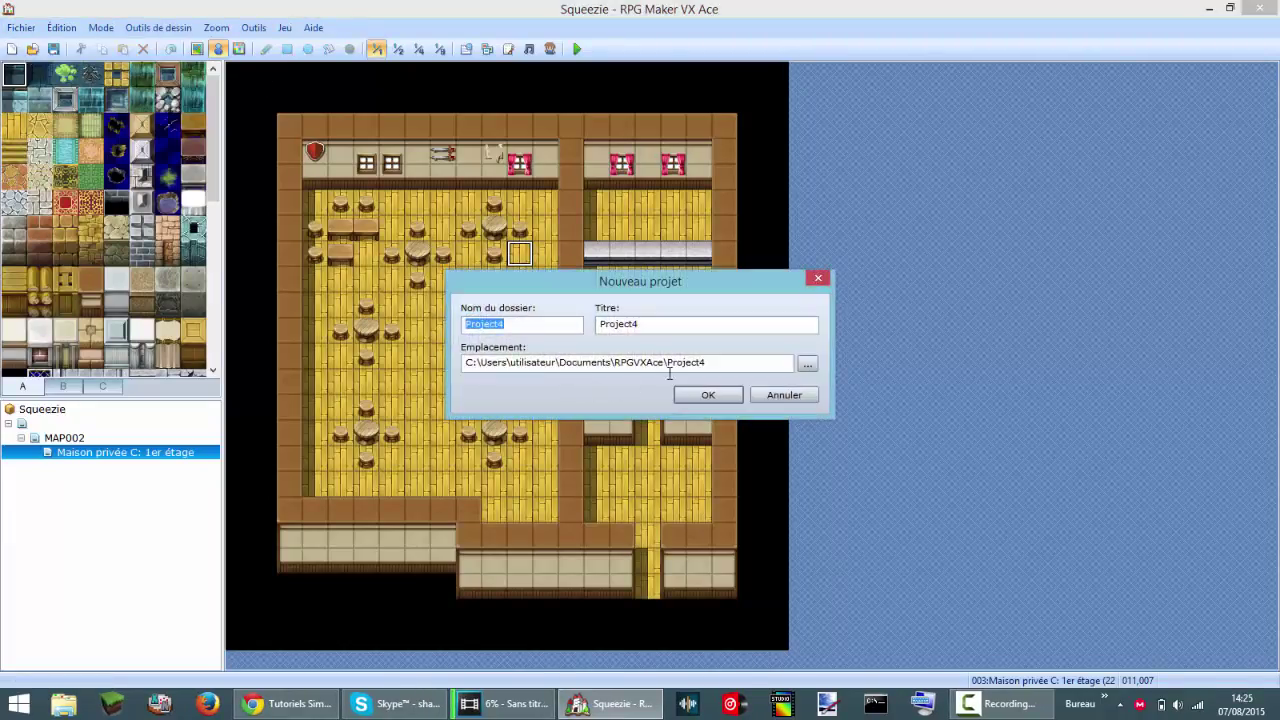
click(708, 395)
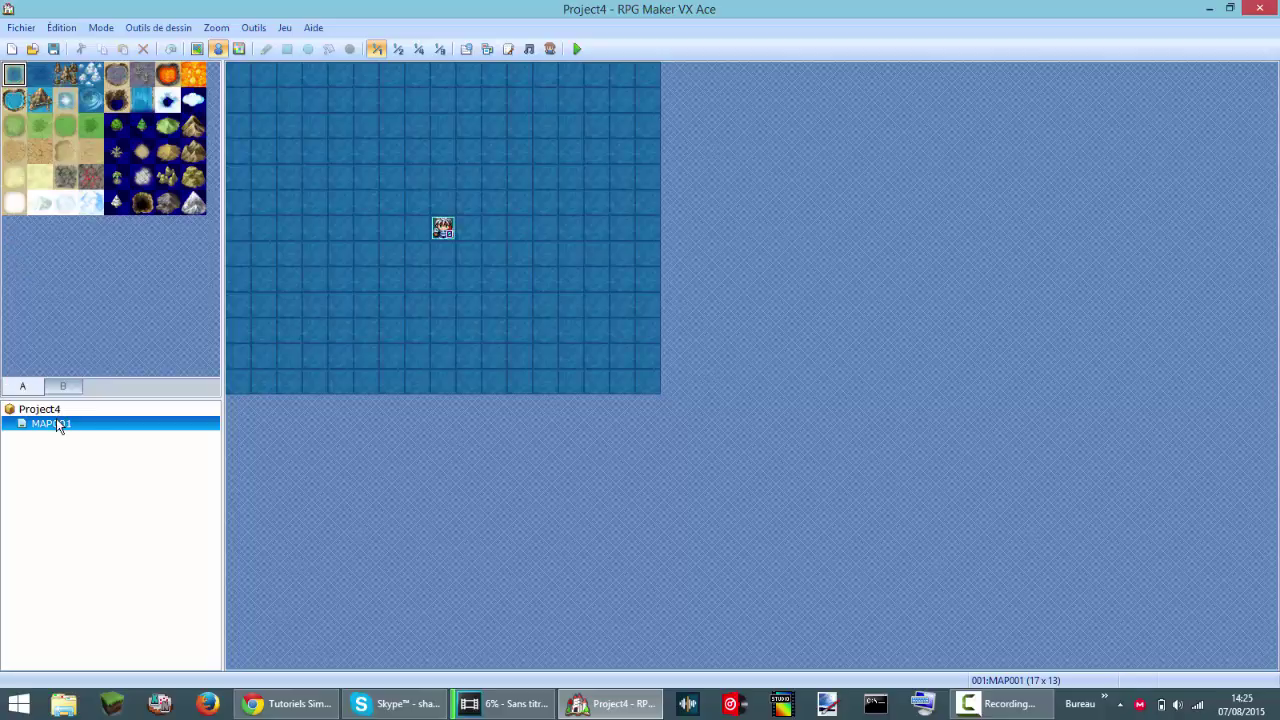
Step: Open the properties of MAP001 and set both its width and height to 30
right_click(119, 431)
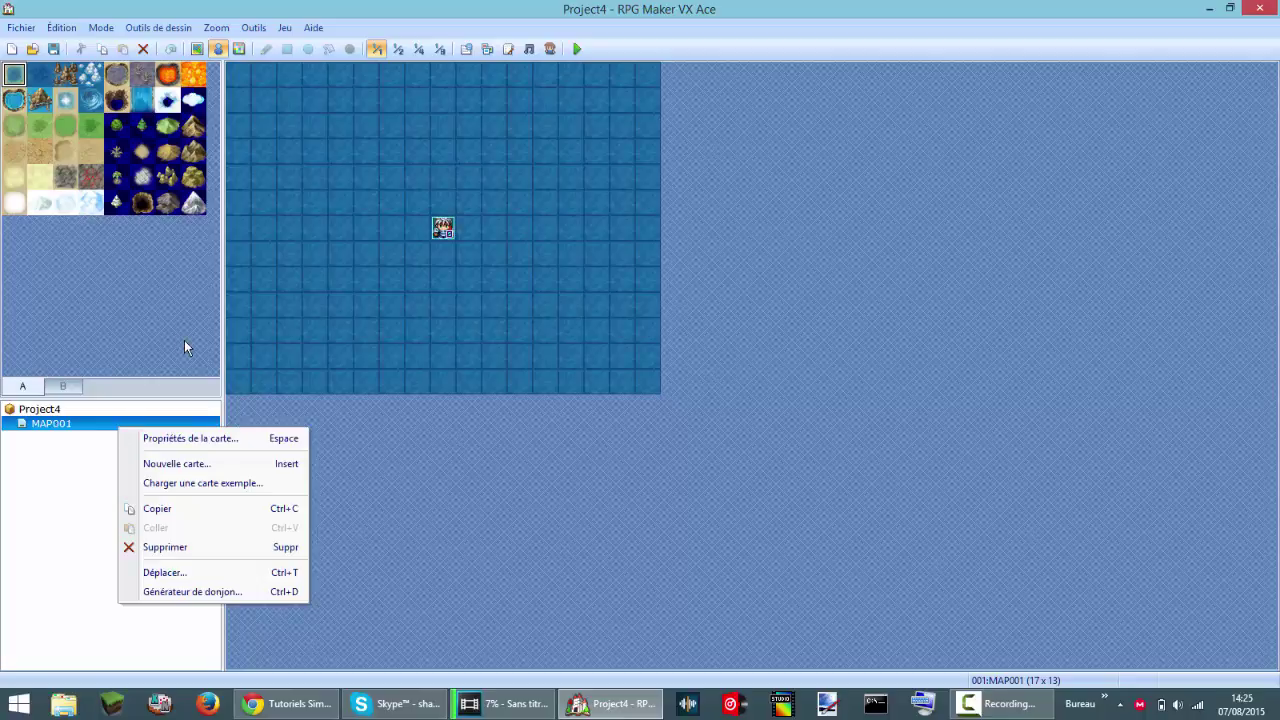
click(222, 440)
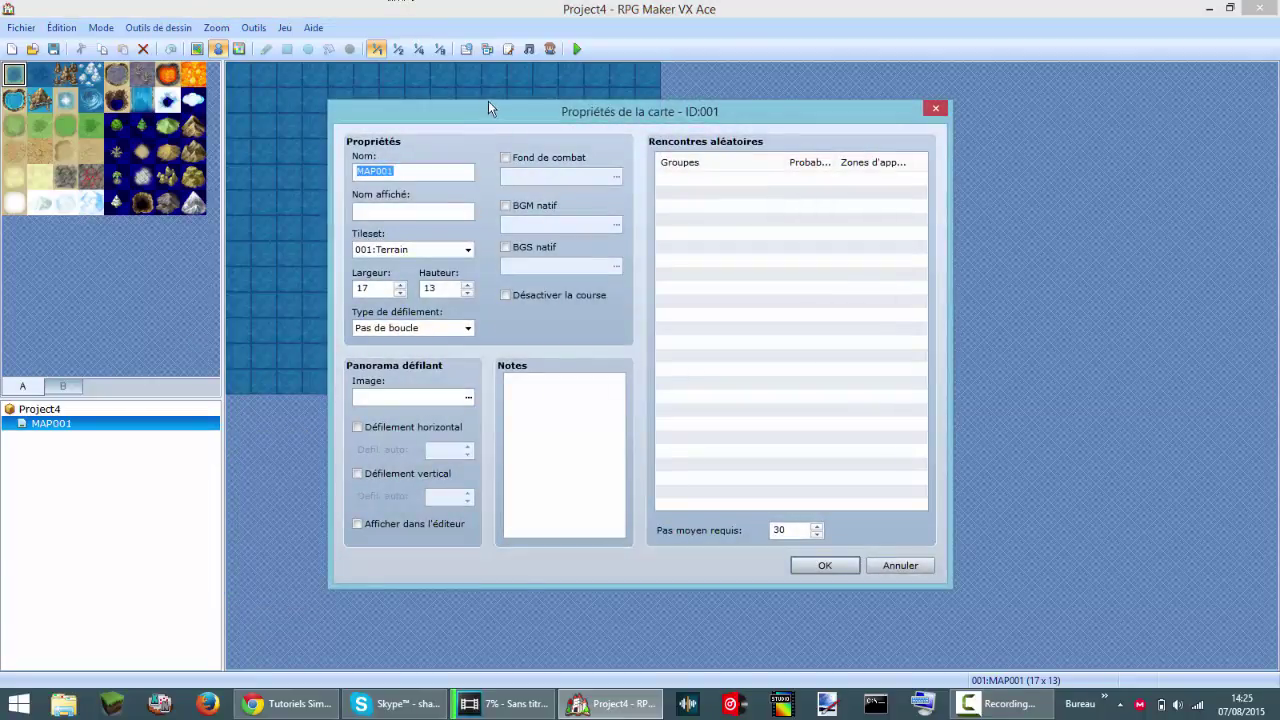
drag(487, 110, 687, 87)
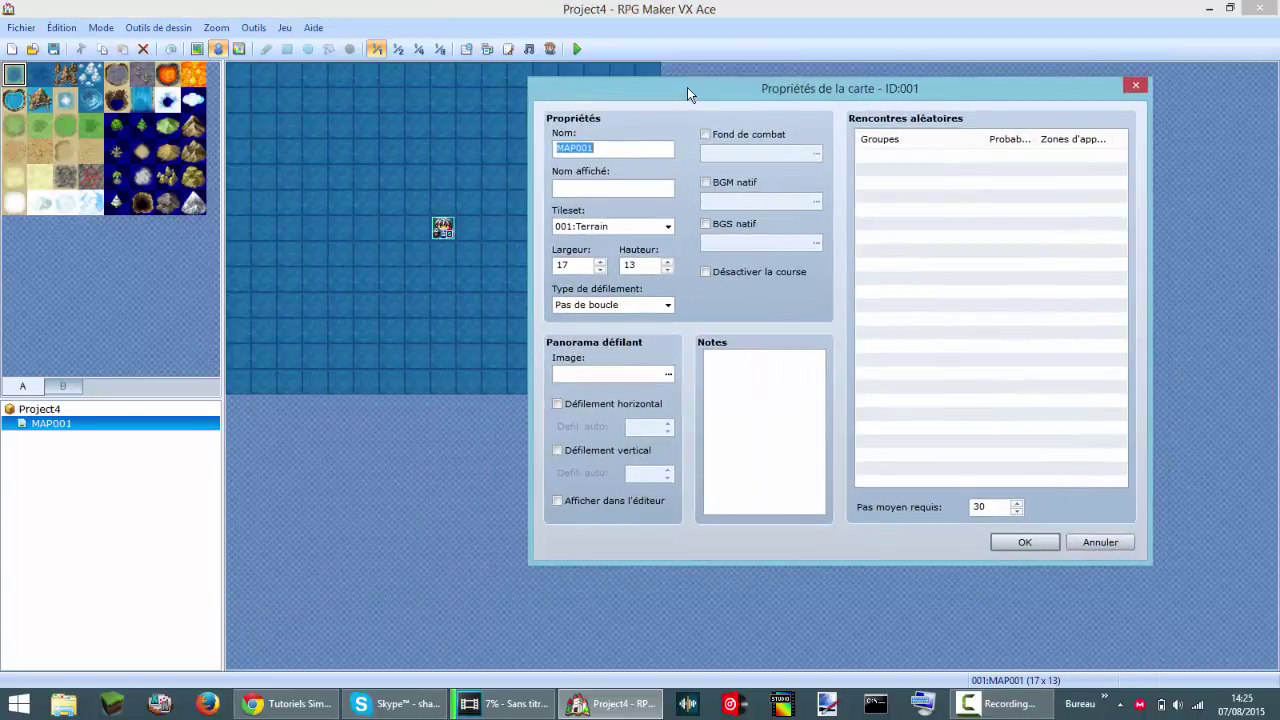
click(613, 154)
double_click(580, 268)
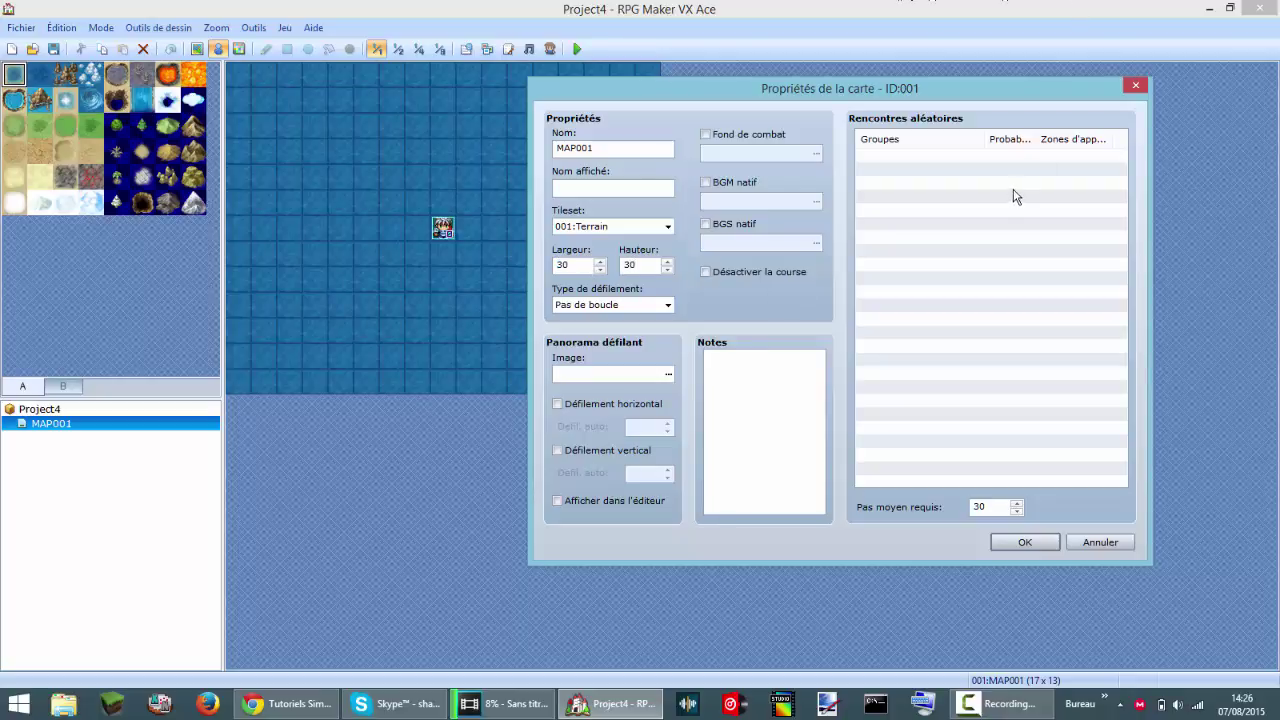
Step: Enable a battle background for the map, preview several floor images, and choose Castle combined with Brick
click(727, 137)
click(816, 153)
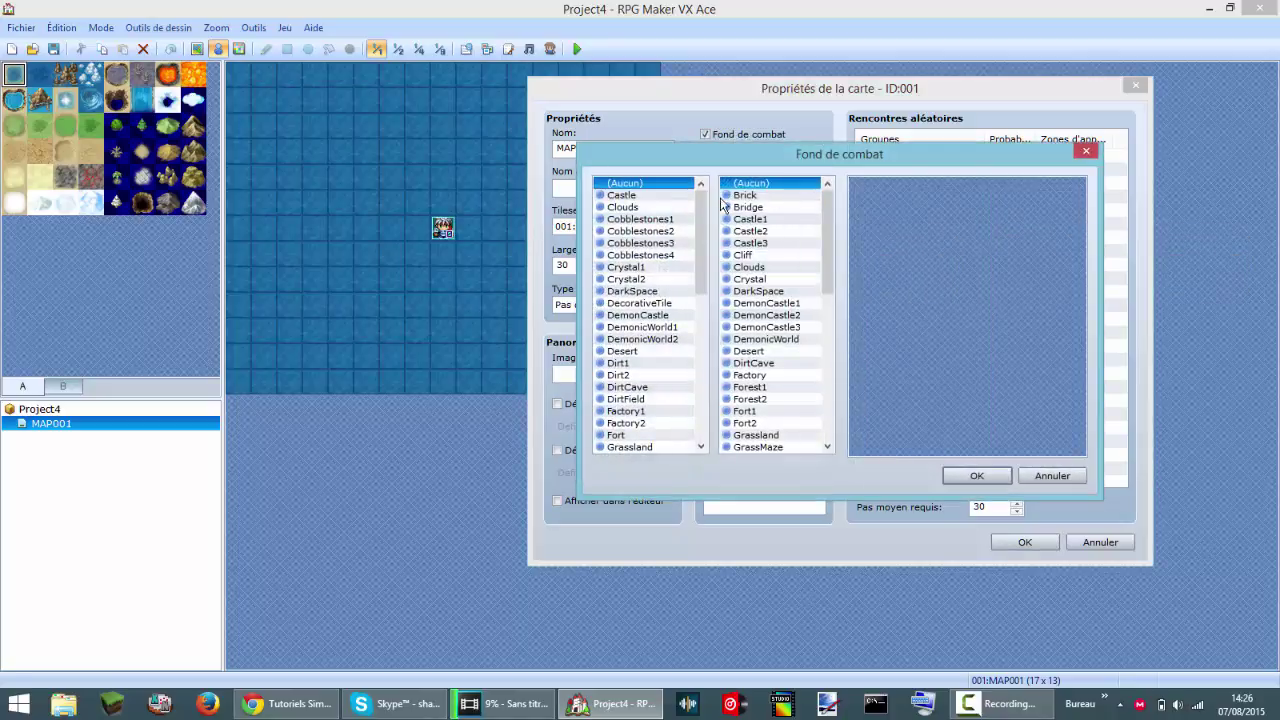
click(648, 207)
click(636, 231)
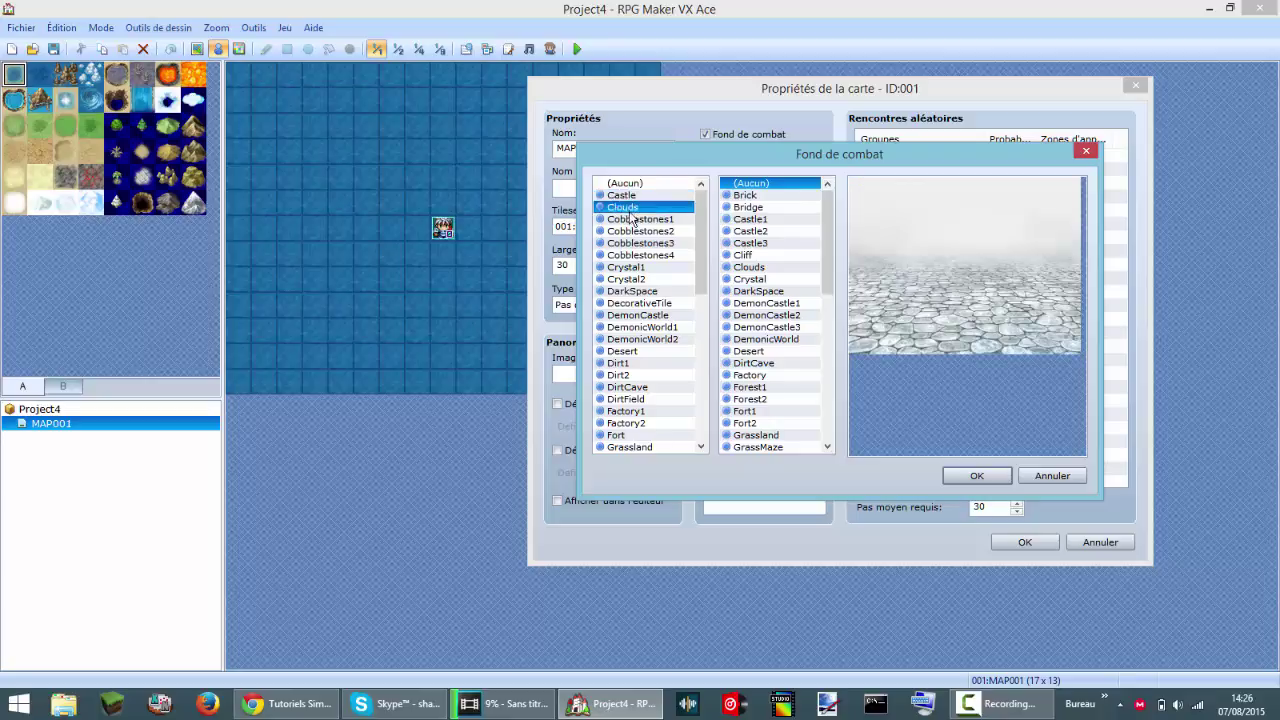
click(634, 243)
click(630, 279)
click(632, 291)
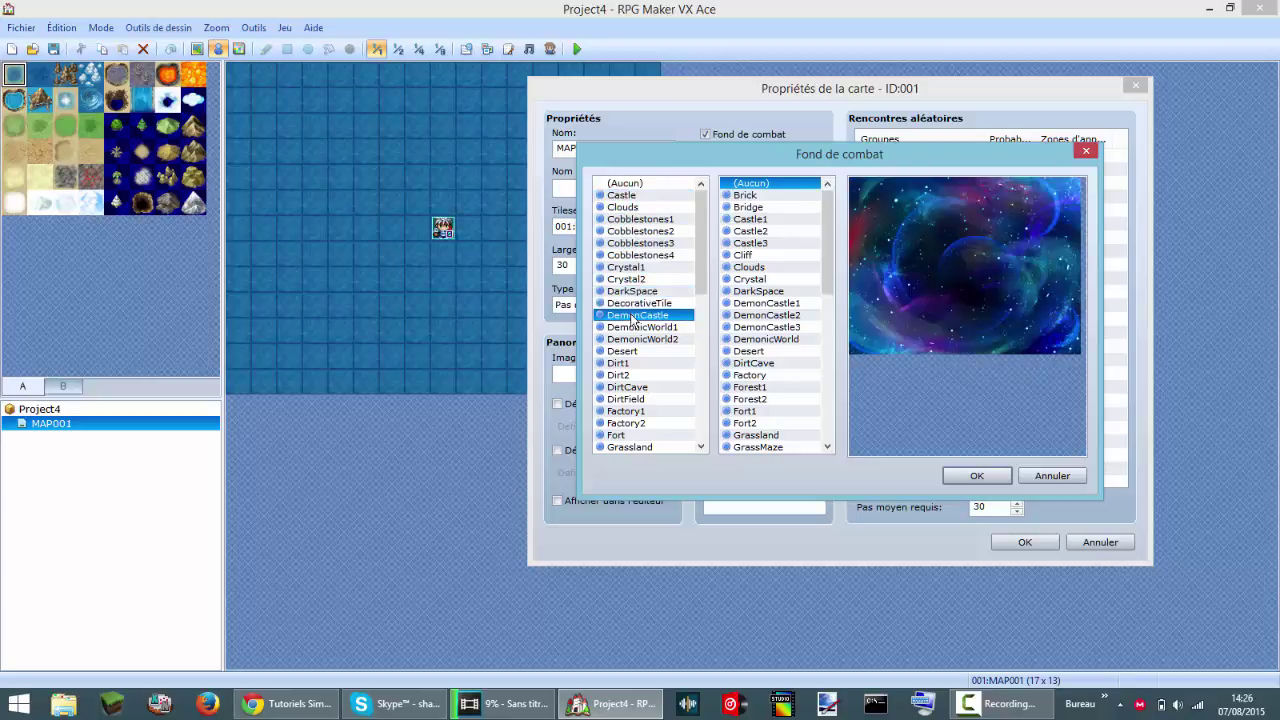
click(630, 327)
click(622, 350)
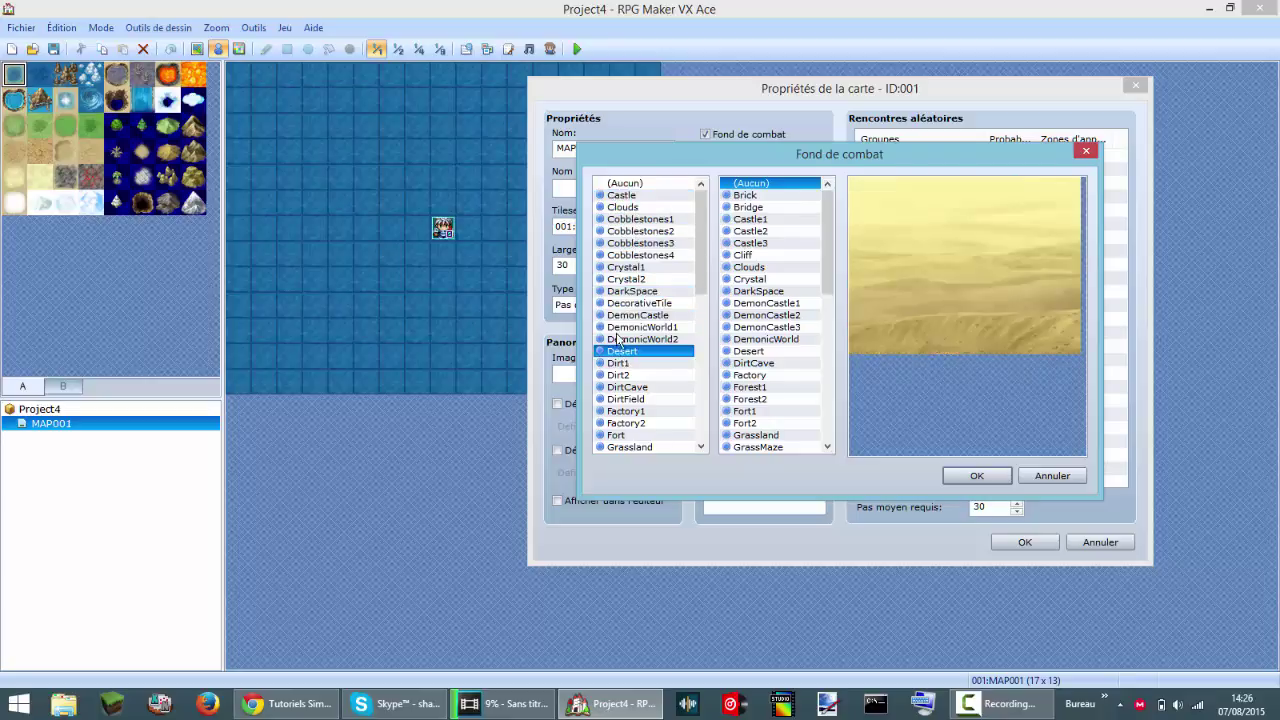
click(632, 196)
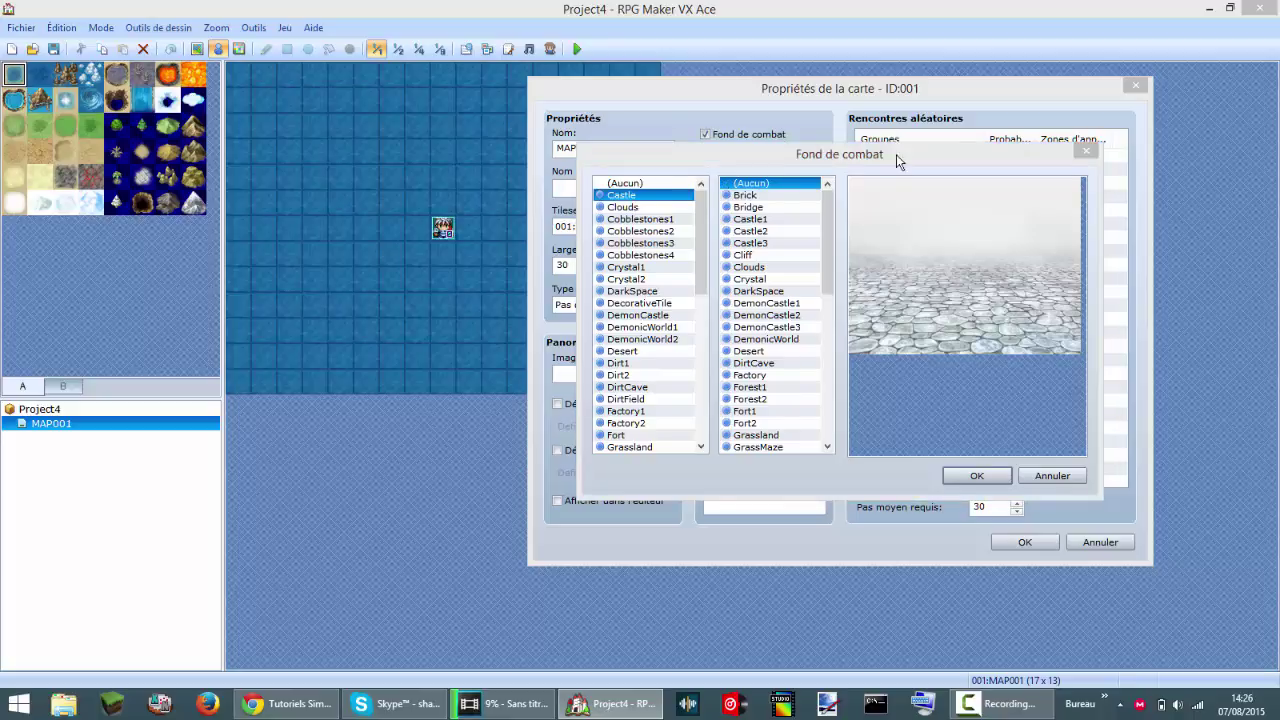
drag(896, 154, 1080, 125)
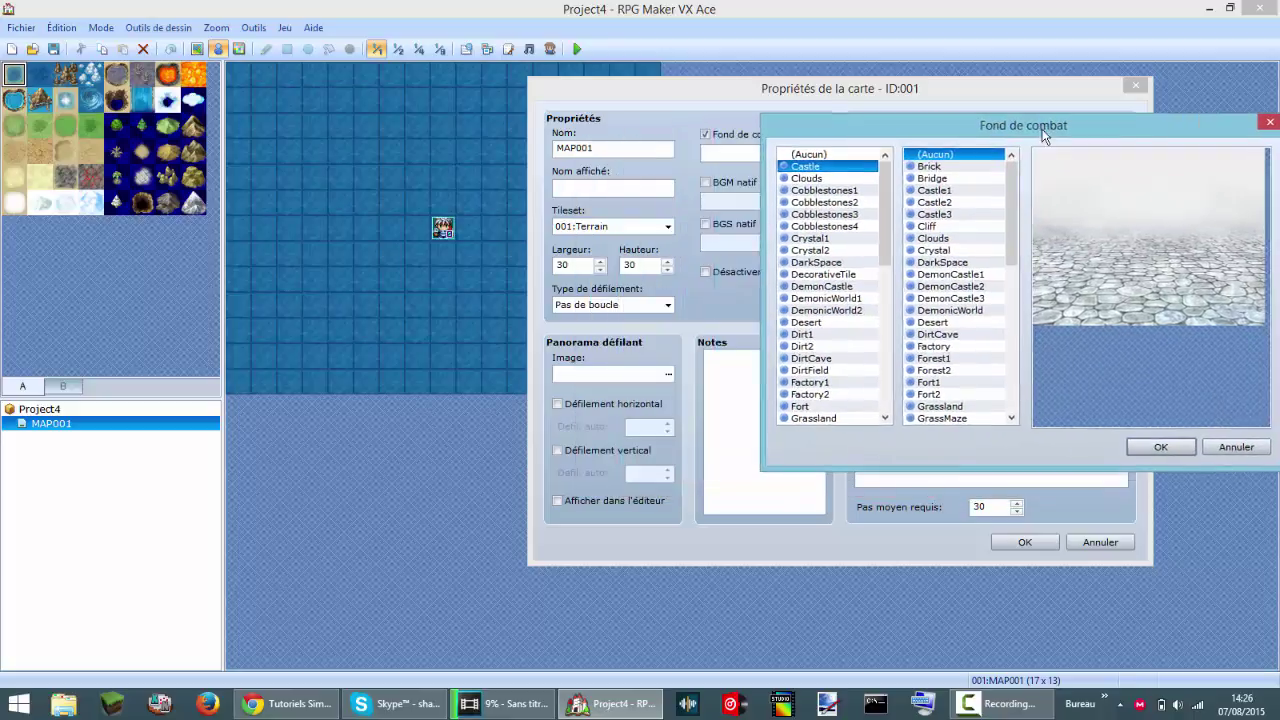
click(945, 168)
click(1178, 450)
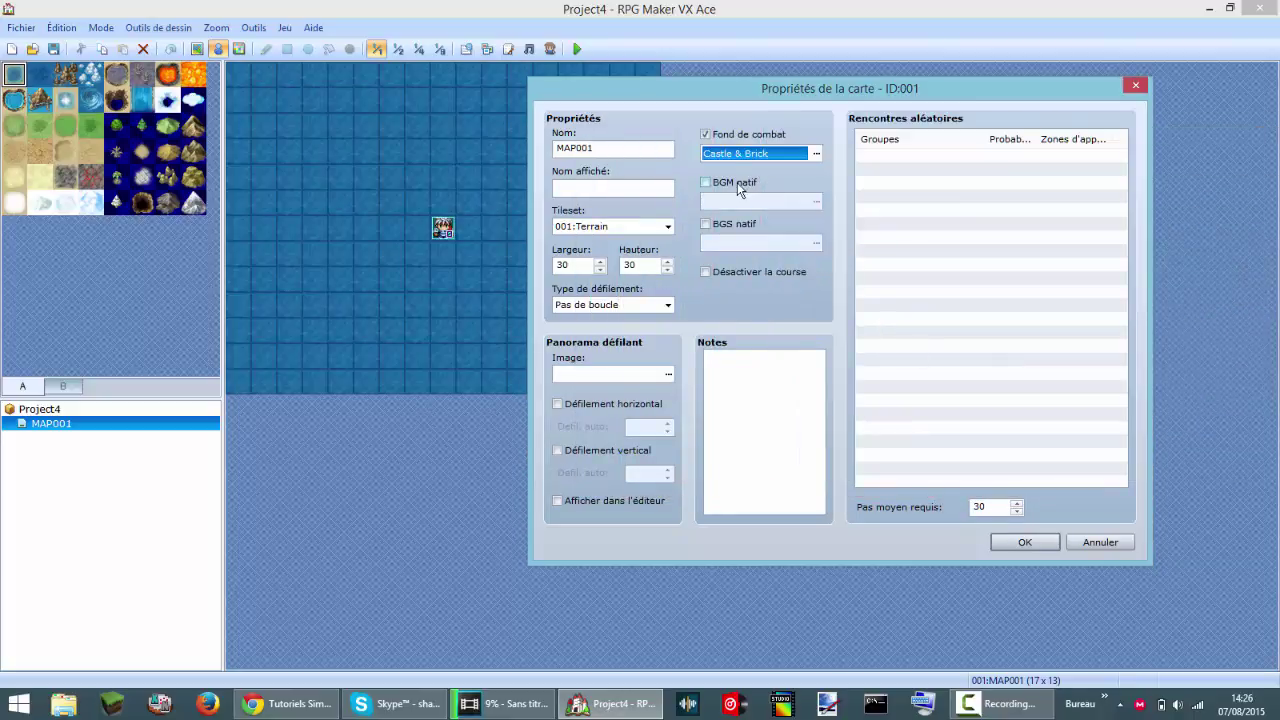
Step: Enable the map's native BGM and set it to Dungeon1 with the volume lowered below 50%
click(737, 182)
click(816, 204)
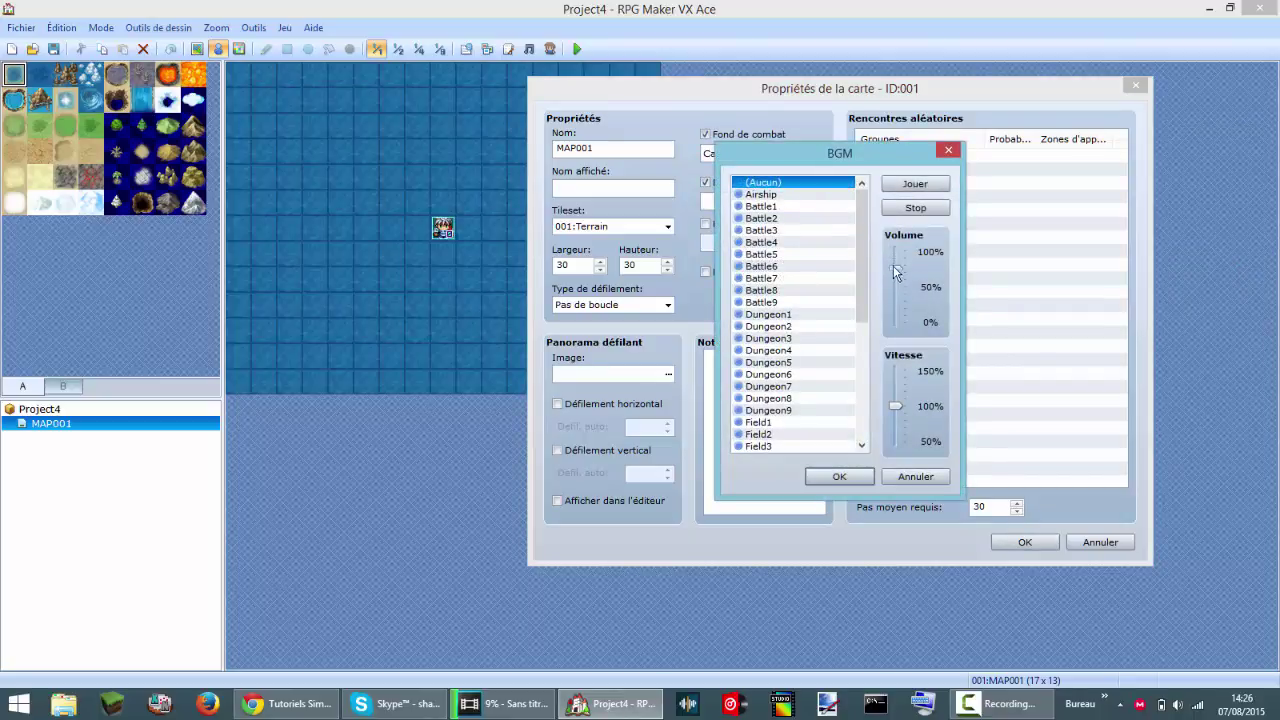
drag(895, 252, 895, 298)
drag(865, 241, 814, 294)
click(817, 277)
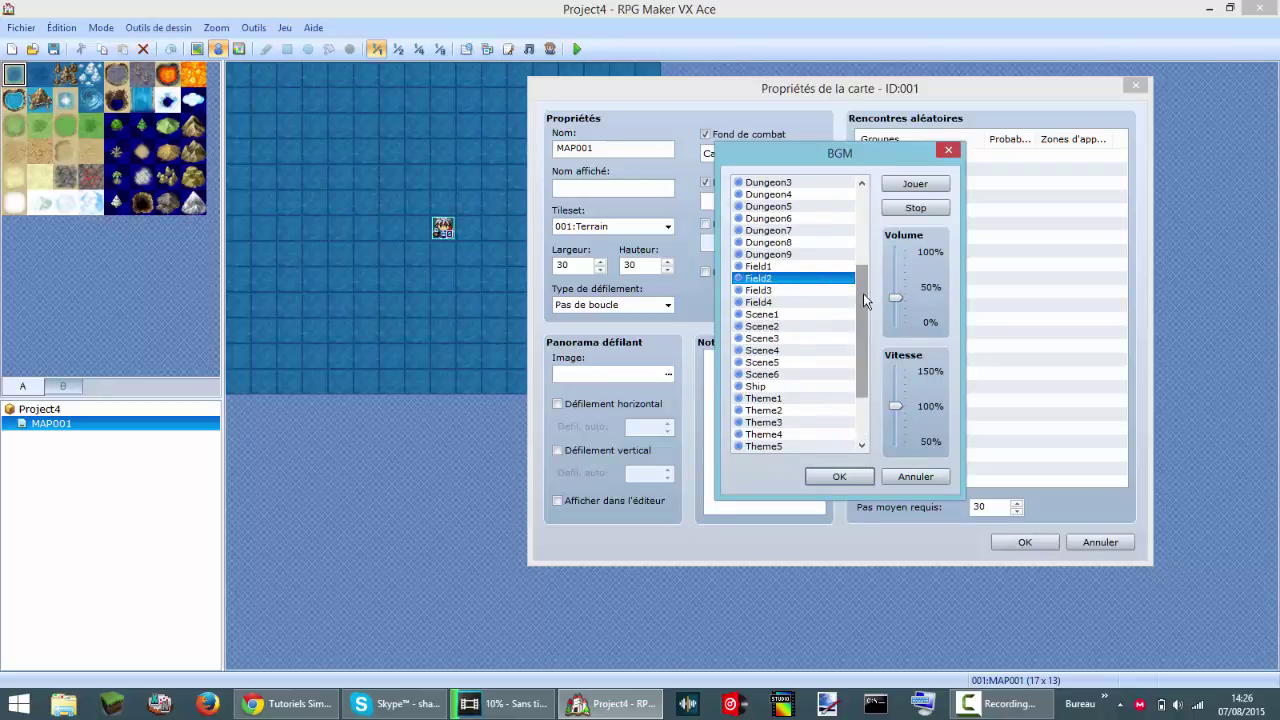
scroll(863, 293, up, 4)
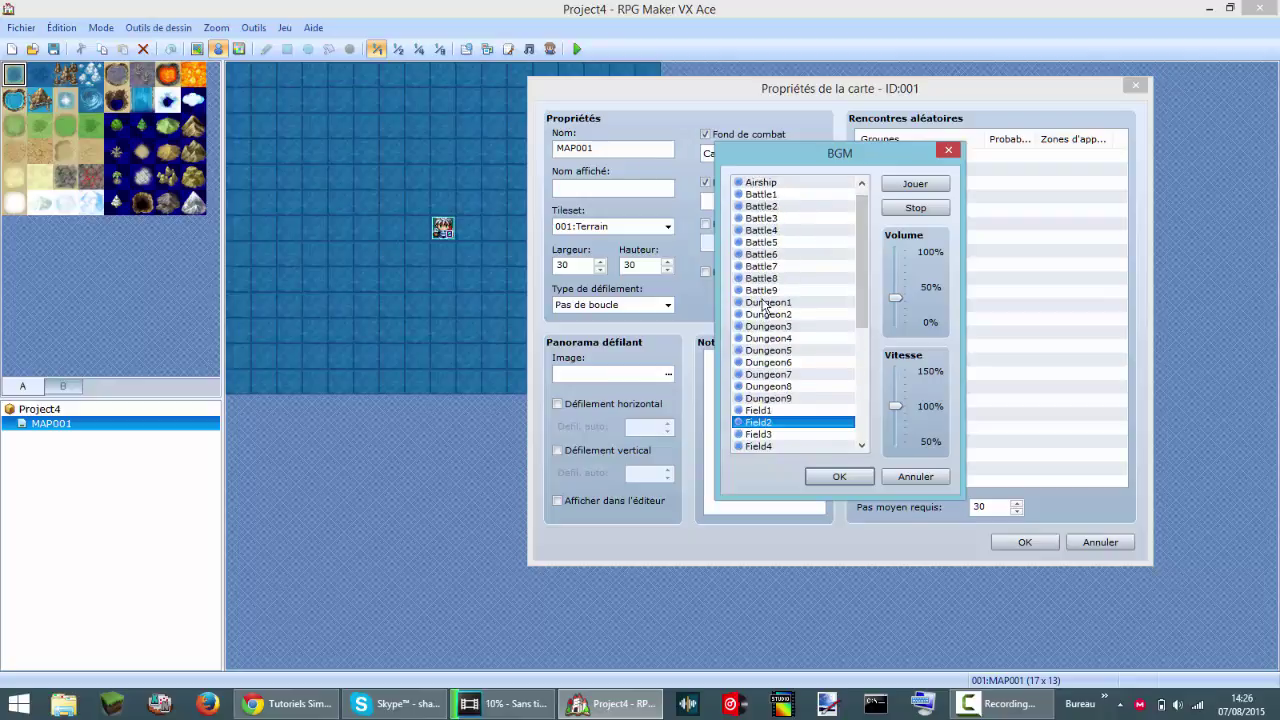
click(762, 302)
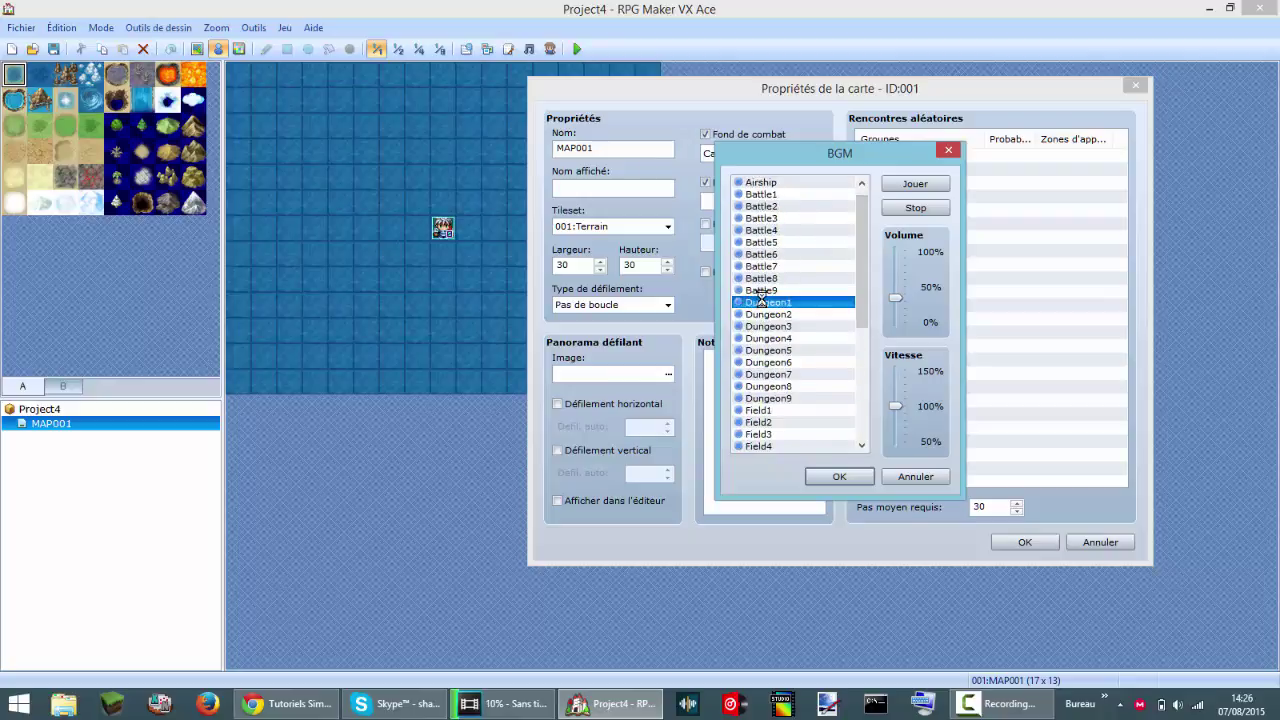
click(915, 208)
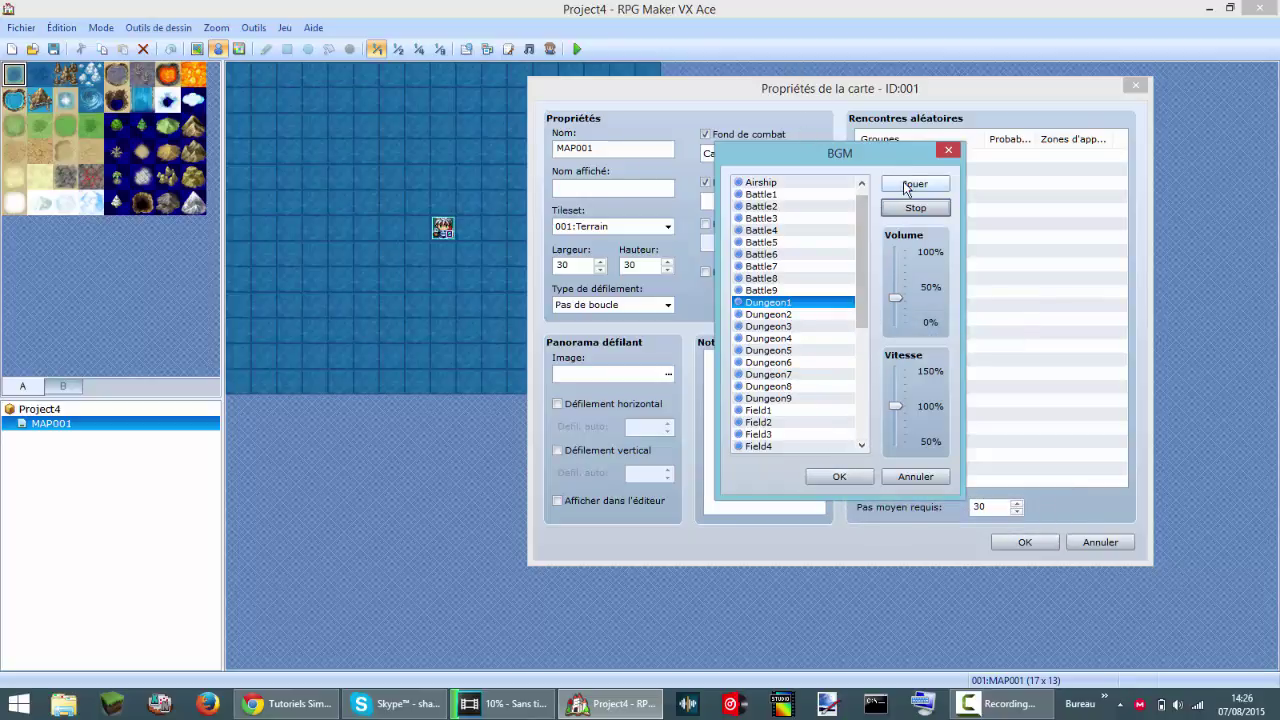
click(852, 479)
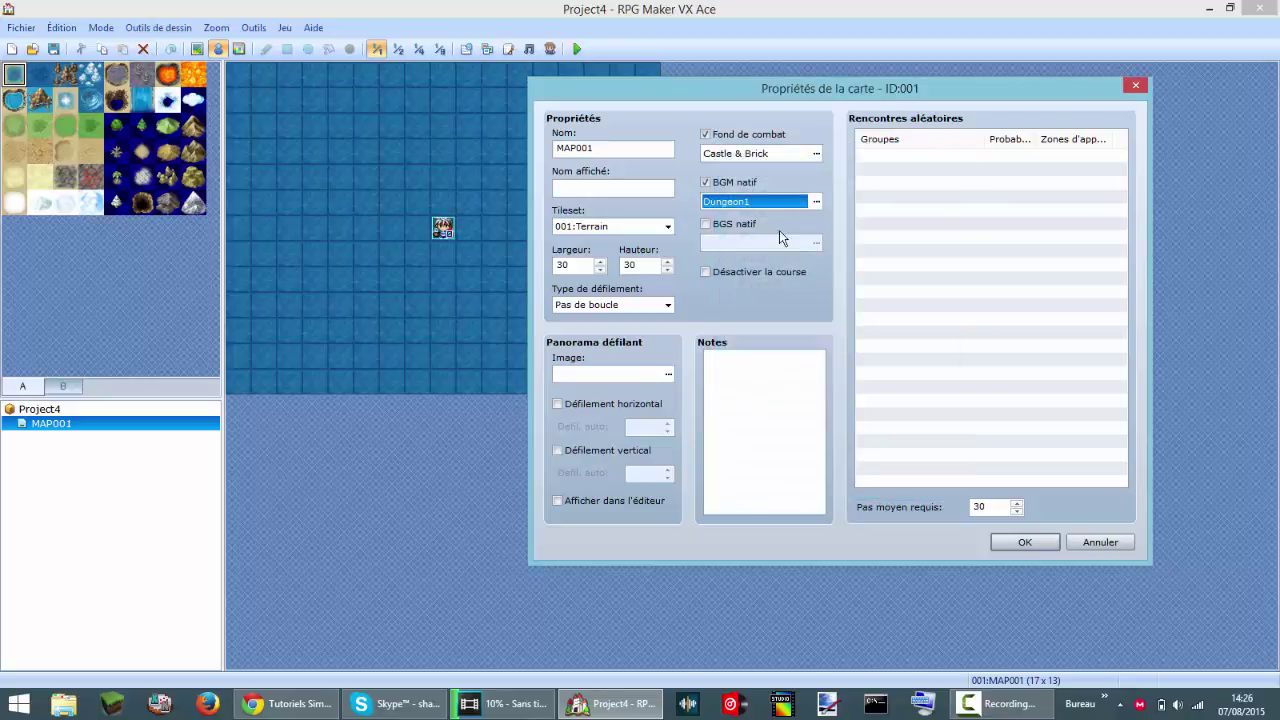
Step: Enable the map's native BGS and try the Storm sound at a reduced volume without keeping the choice
click(706, 223)
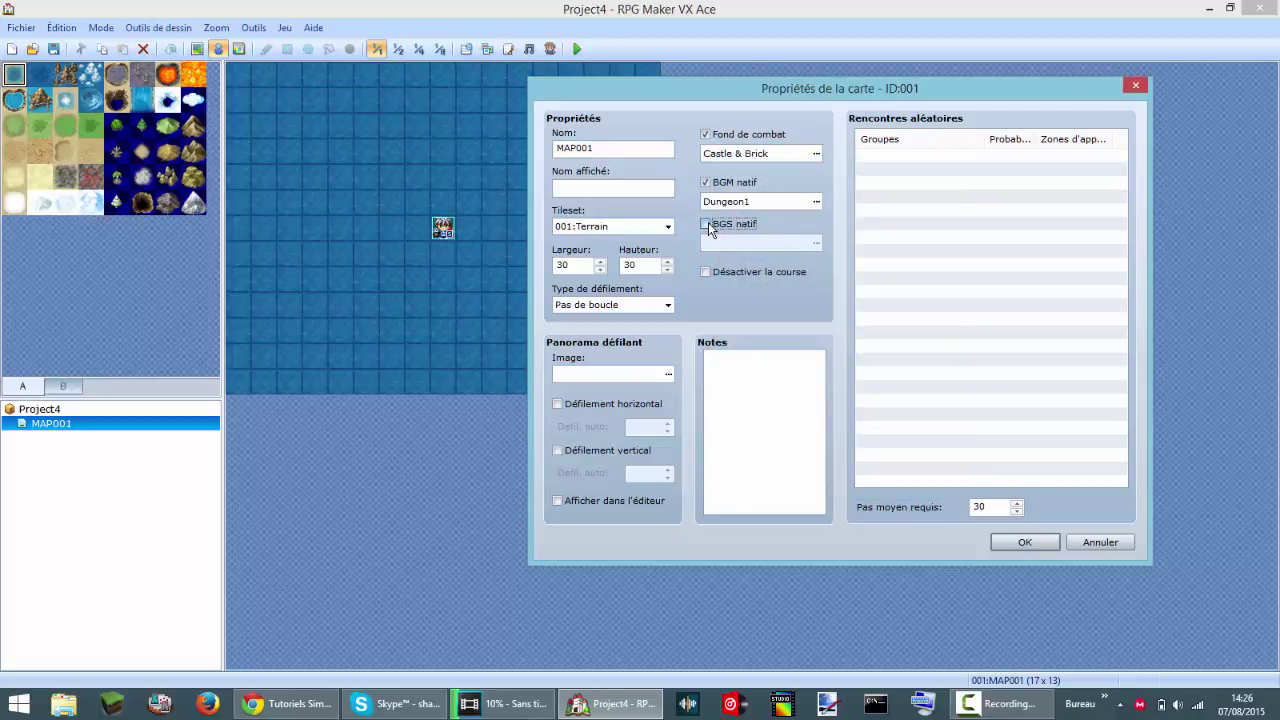
click(817, 243)
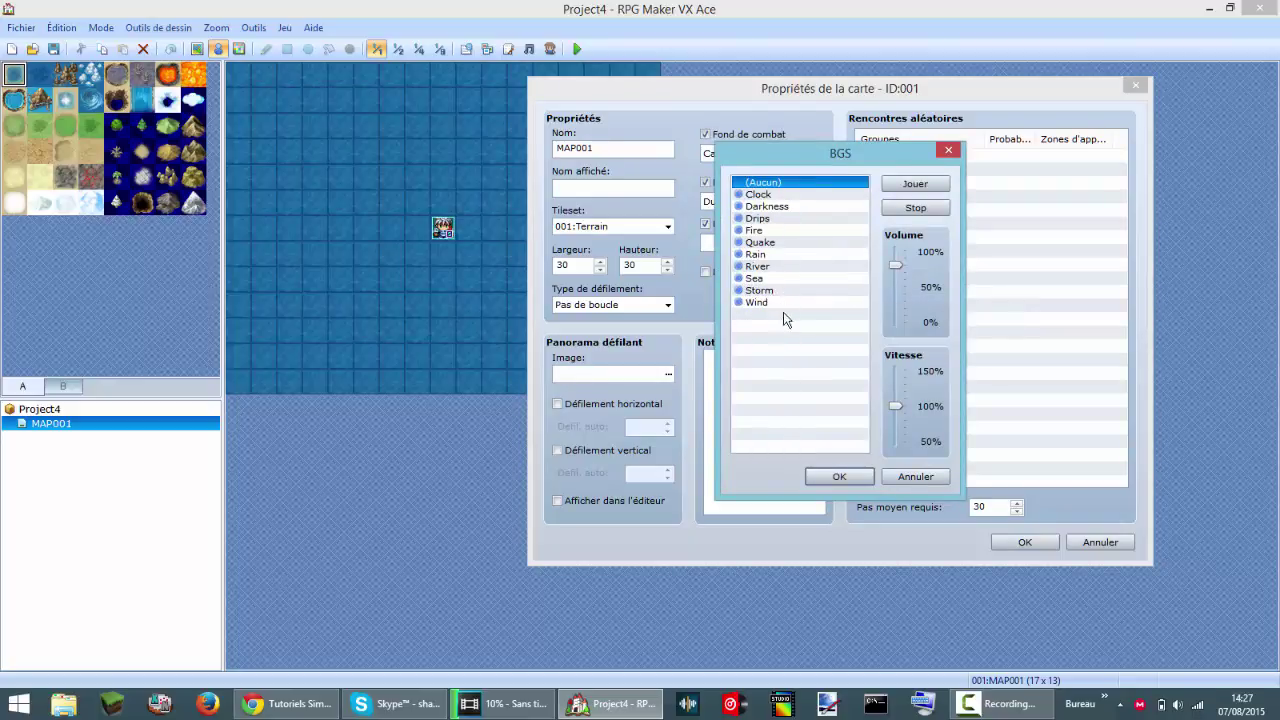
drag(895, 285, 895, 300)
click(775, 292)
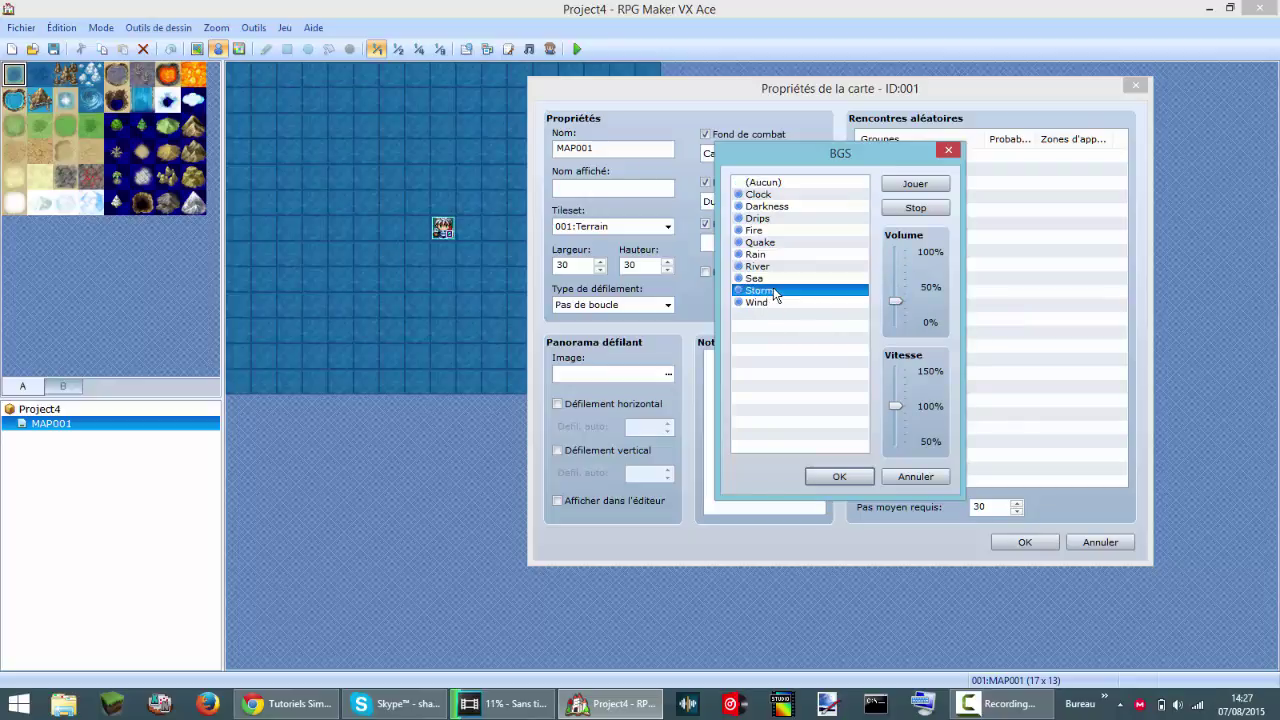
click(890, 476)
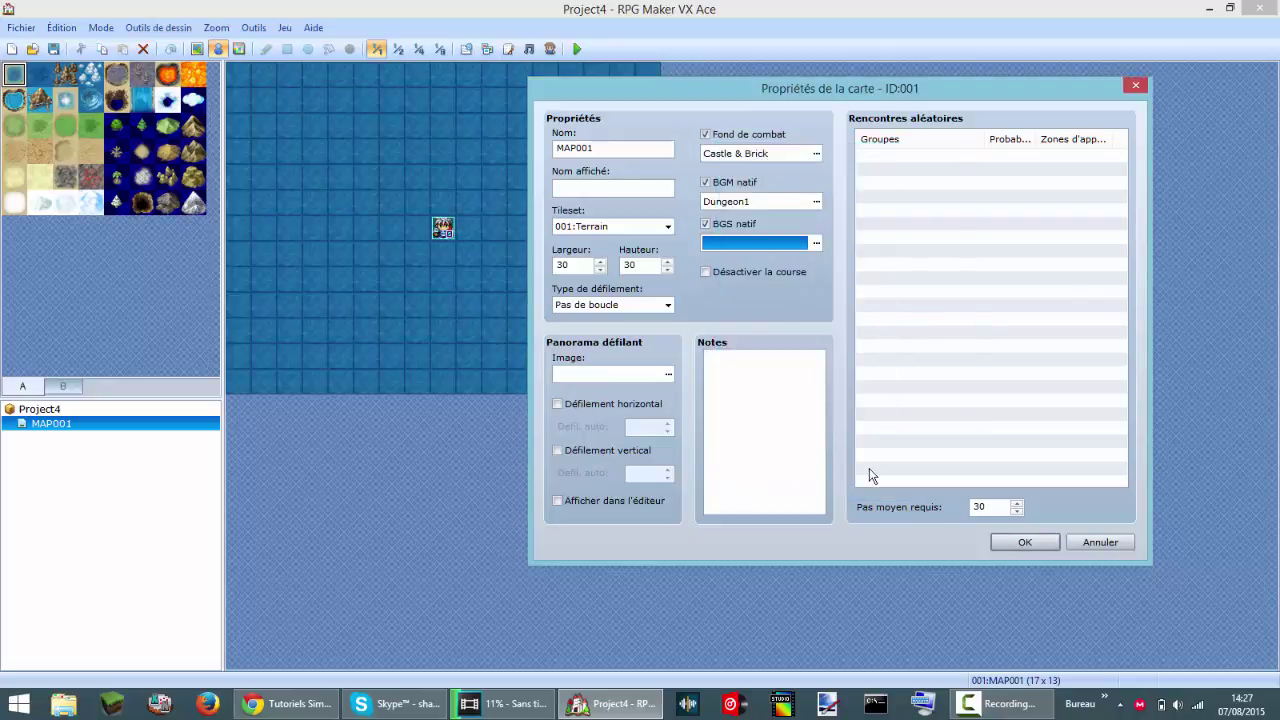
click(816, 242)
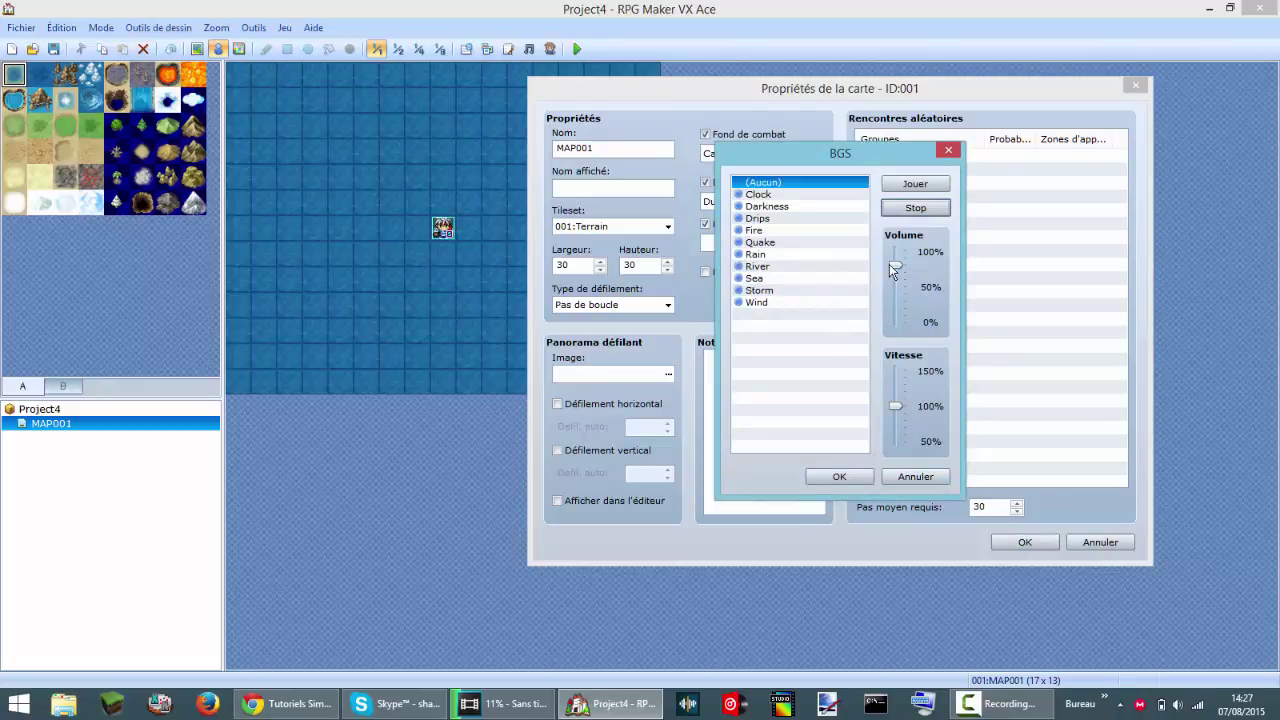
click(948, 152)
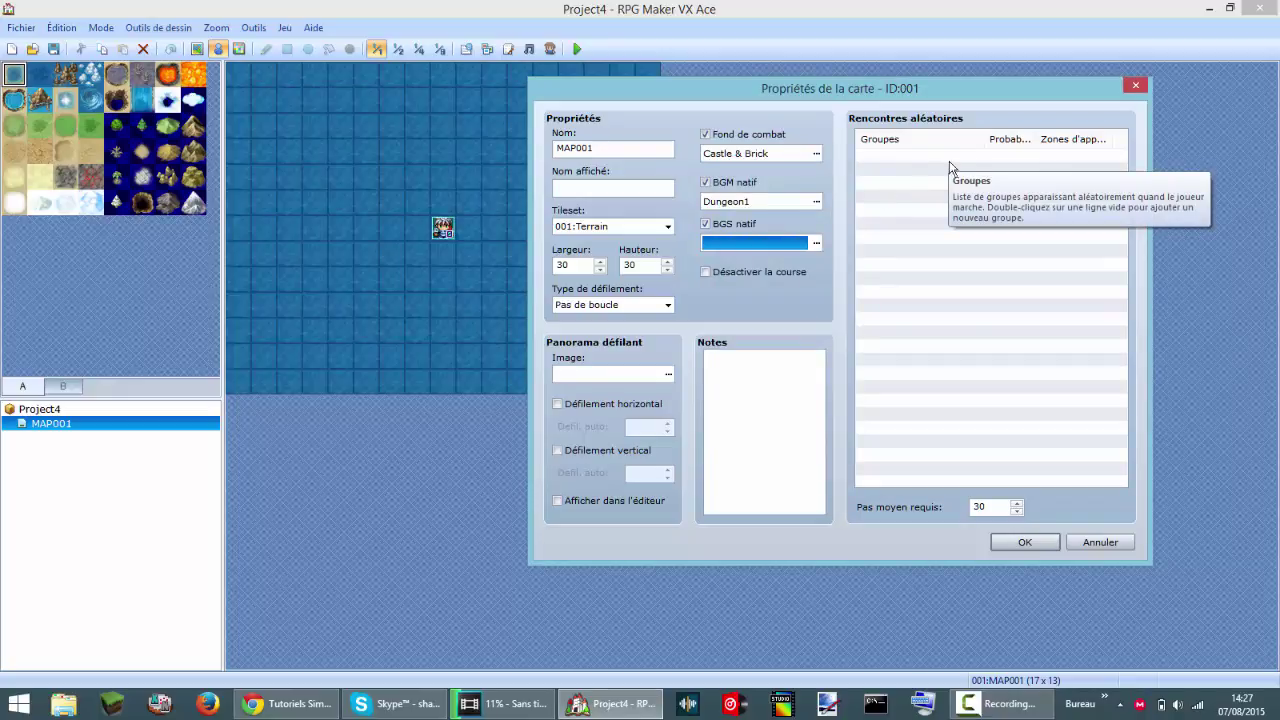
Step: Add a random encounter with group 001:Slime*2 at probability 10, using combat zones with the zone numbers at 0
double_click(913, 157)
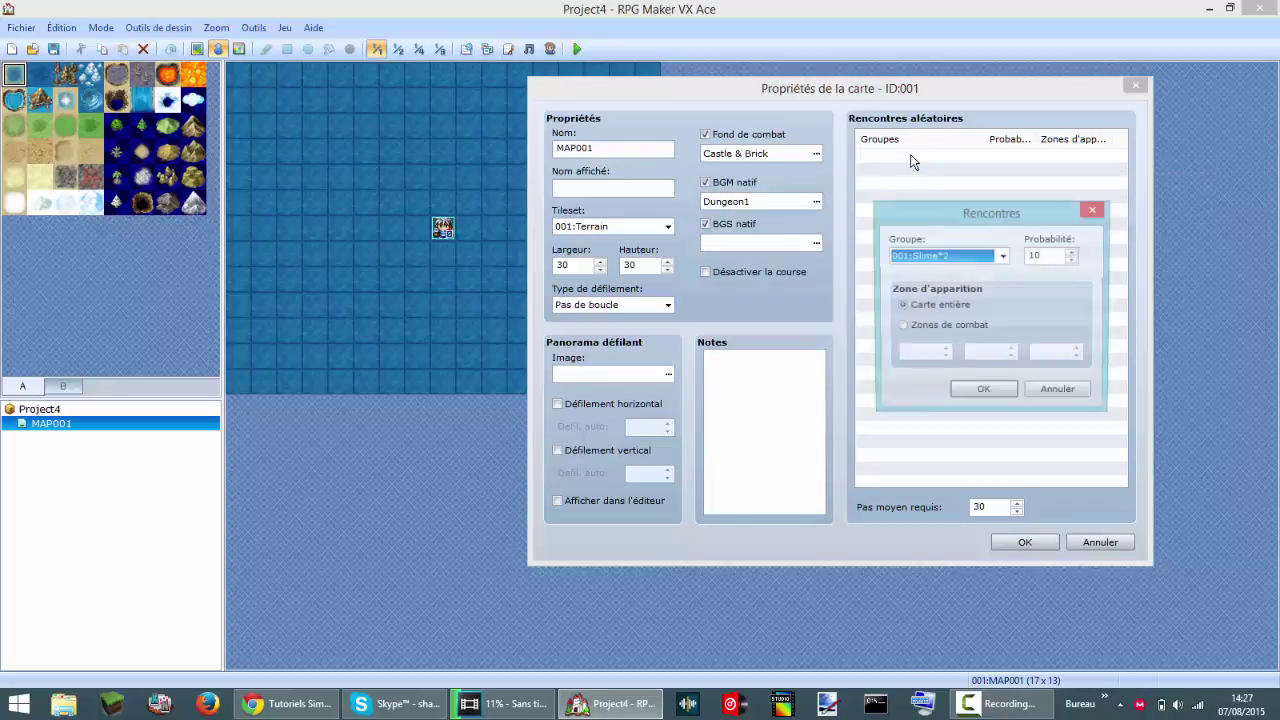
click(998, 258)
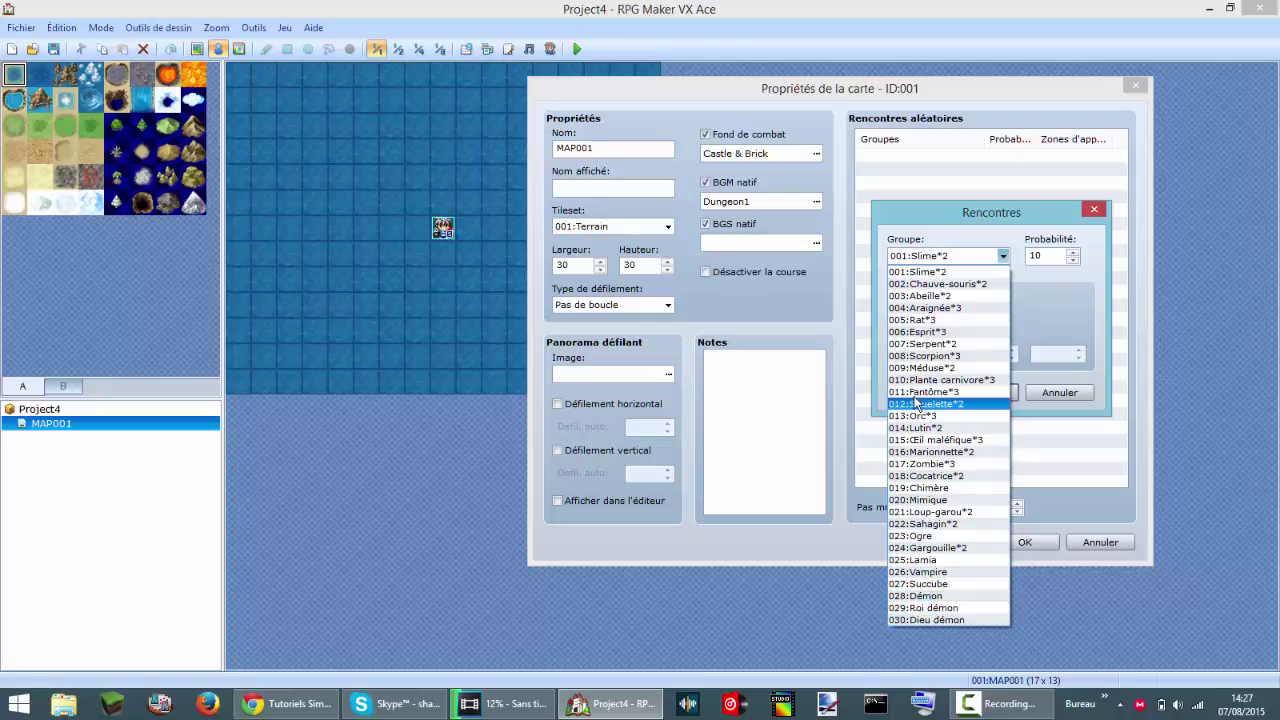
click(927, 273)
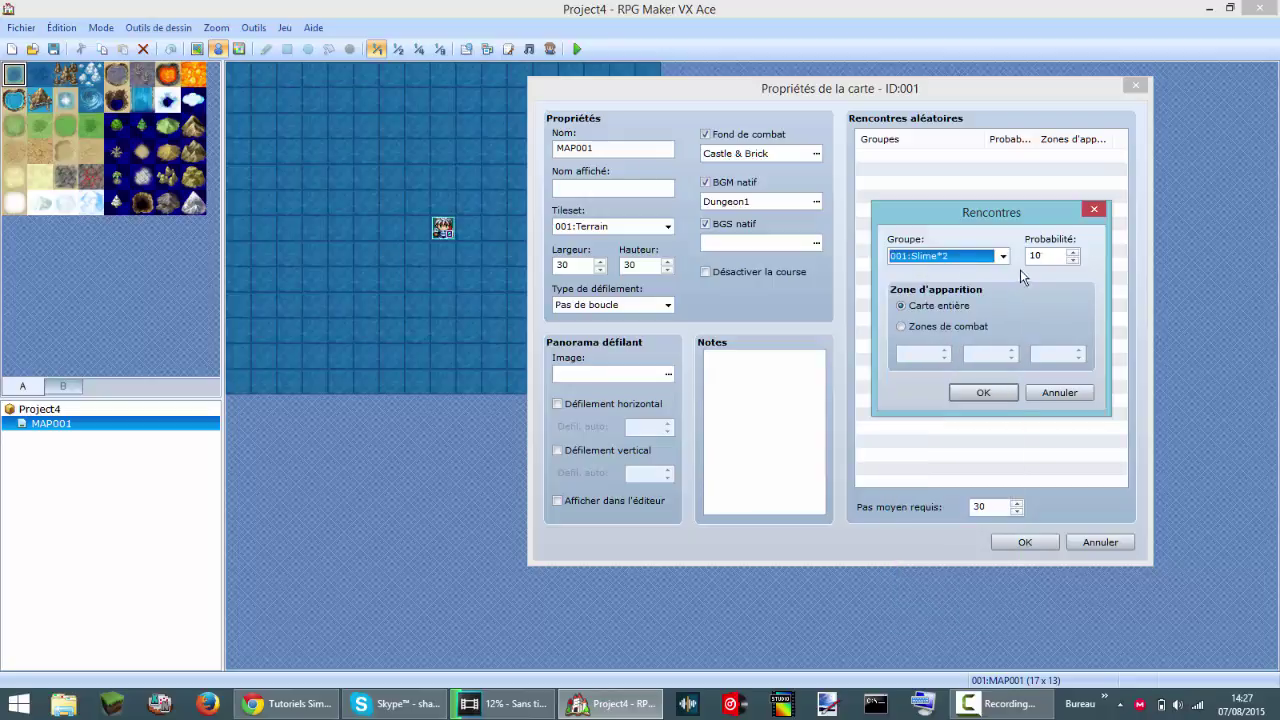
click(1053, 255)
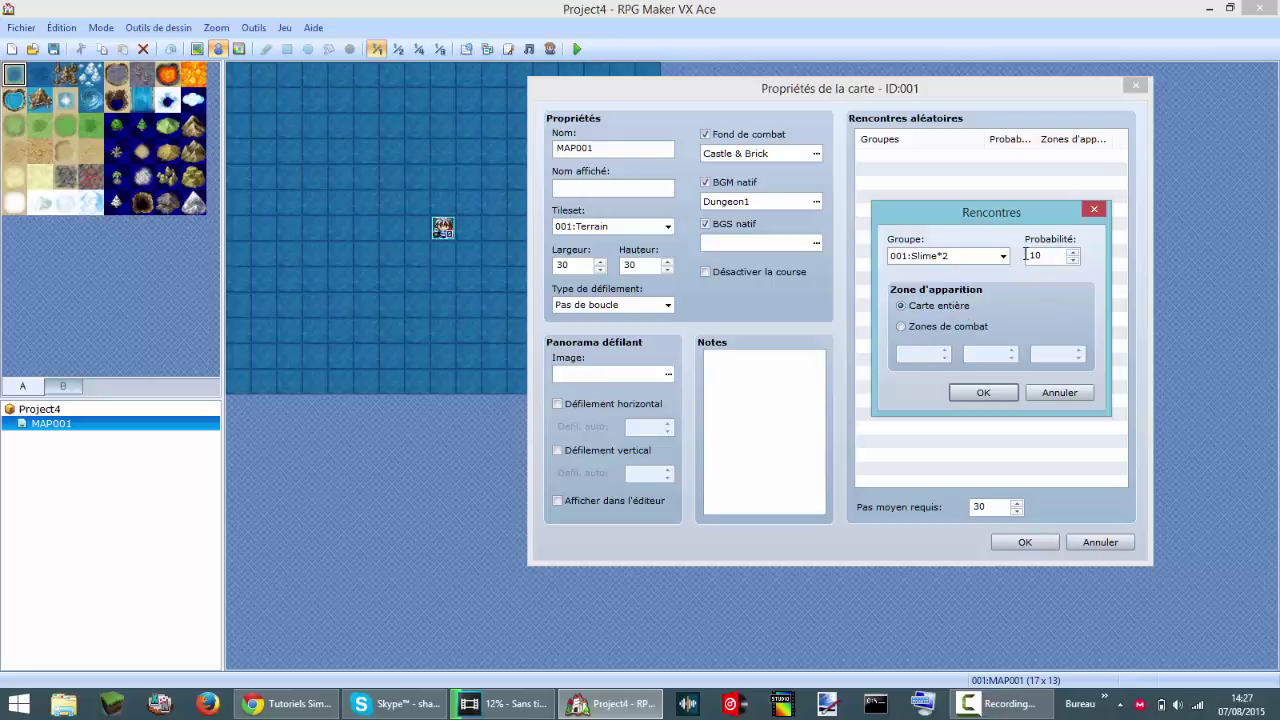
click(900, 328)
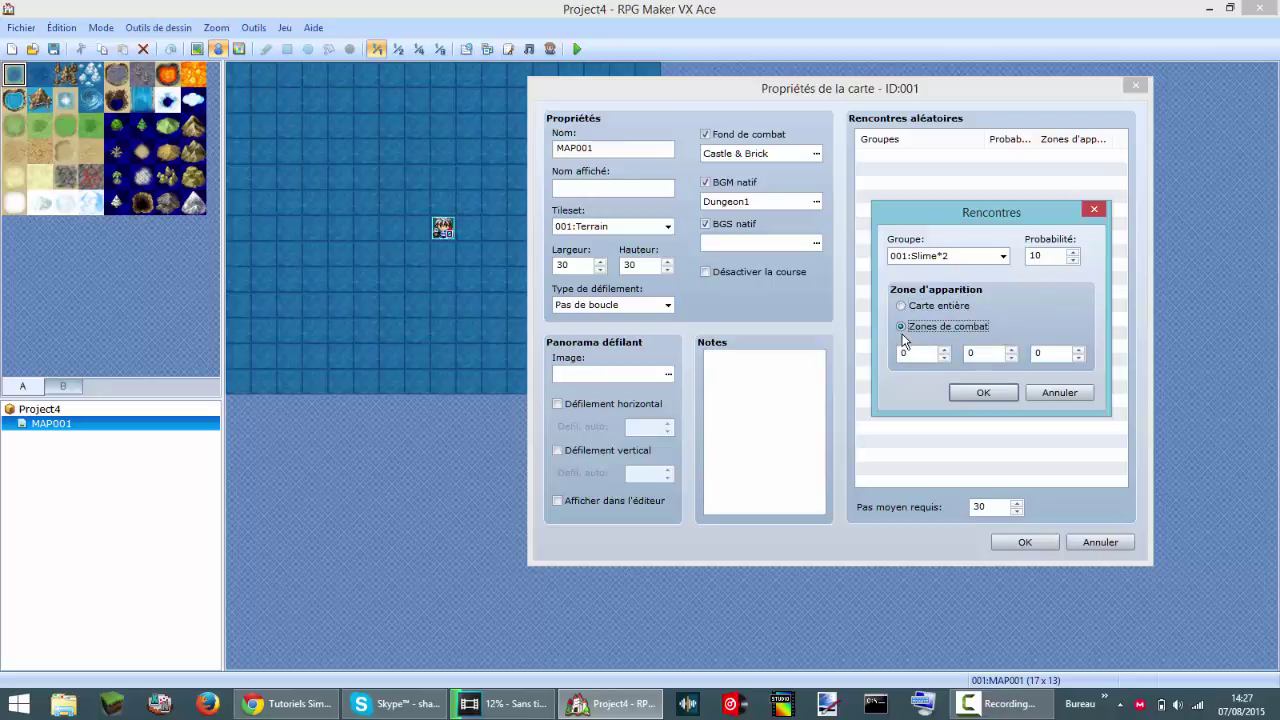
click(944, 357)
click(944, 359)
click(944, 359)
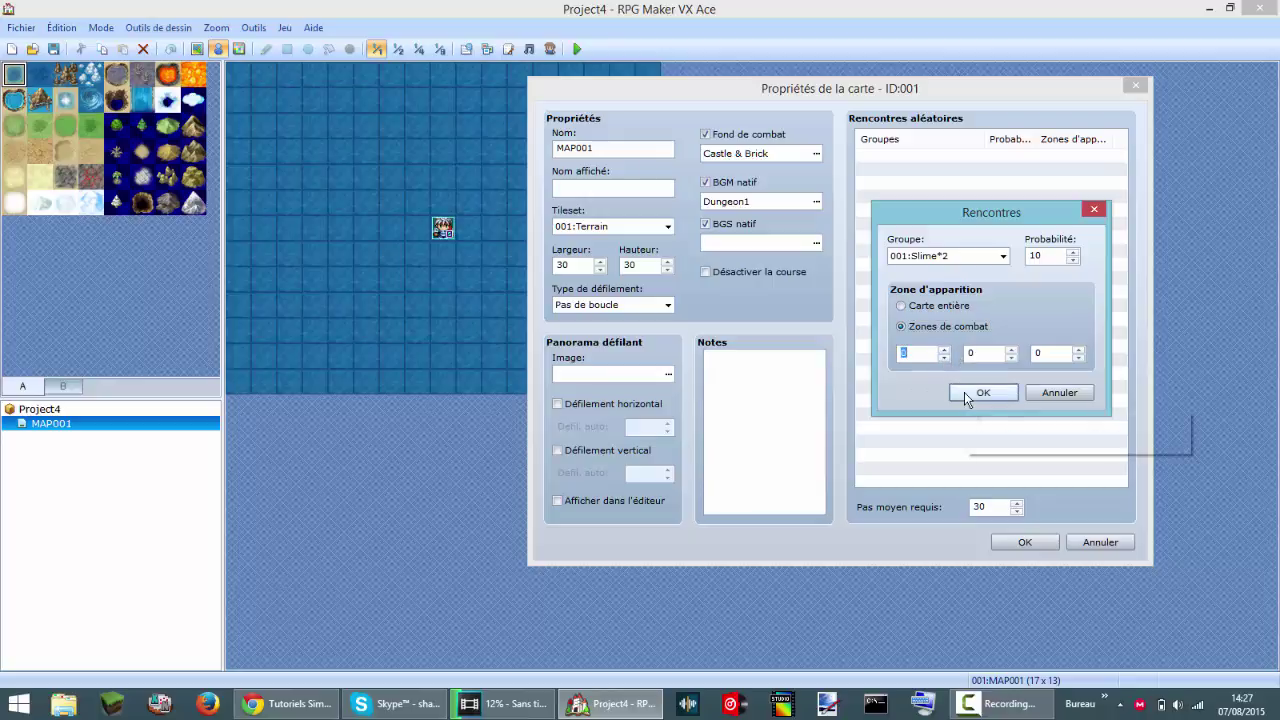
click(966, 393)
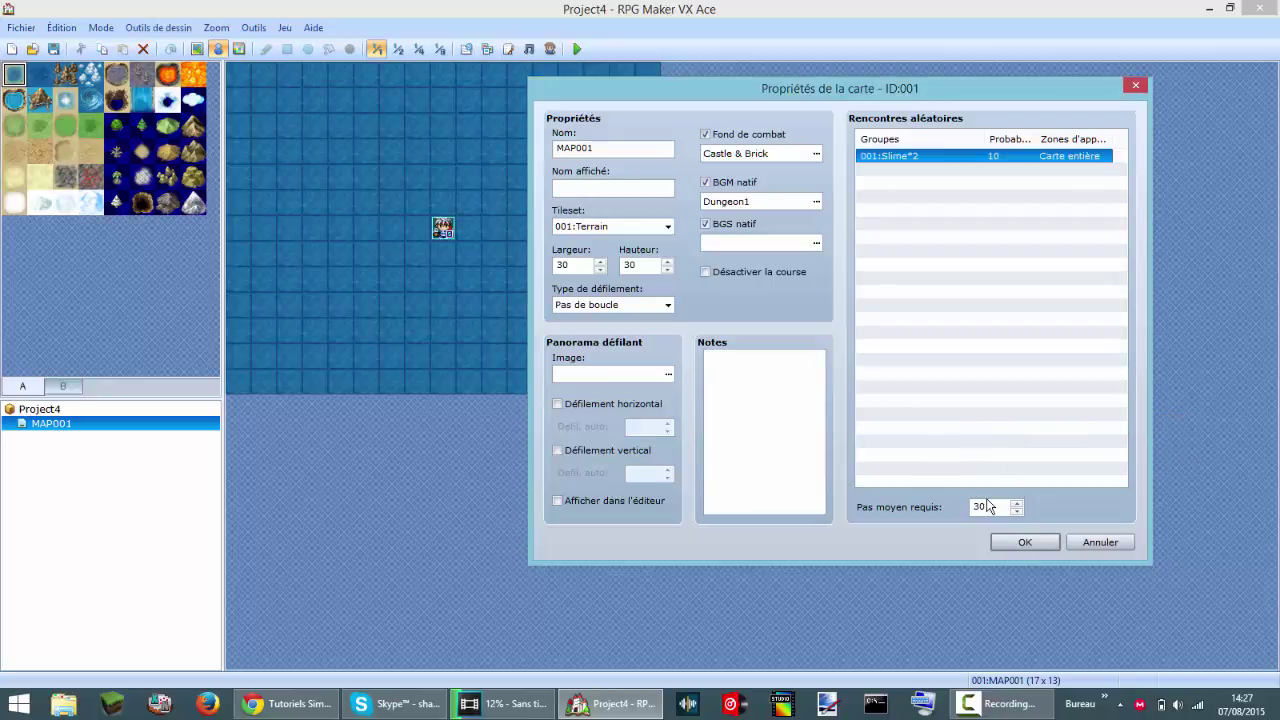
double_click(985, 506)
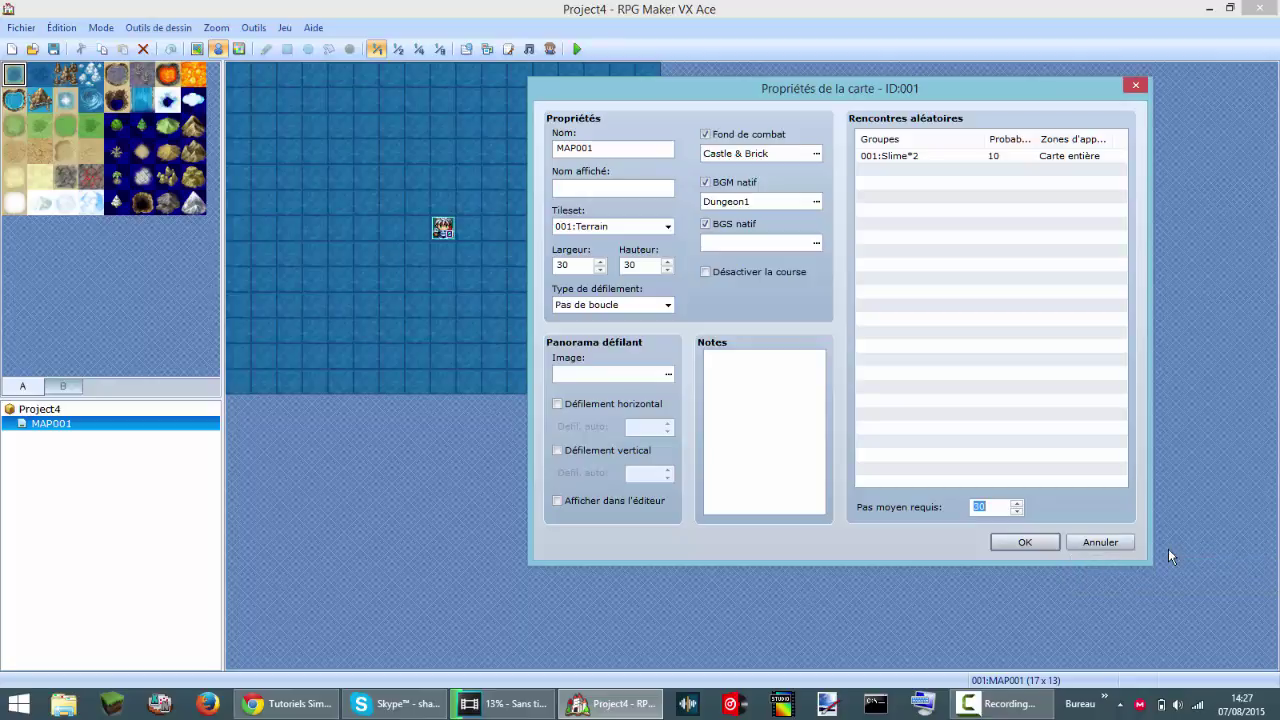
Step: Set the map's scrolling panorama image to BlueSky
click(668, 374)
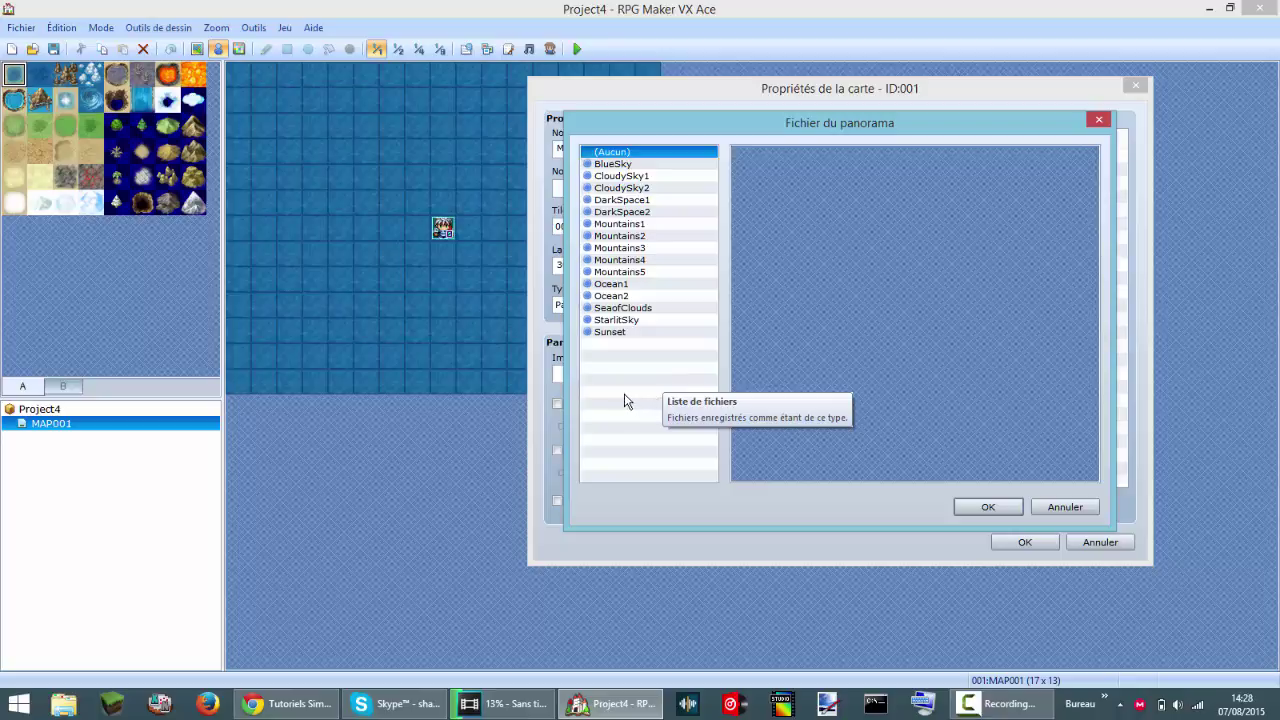
click(643, 165)
double_click(645, 168)
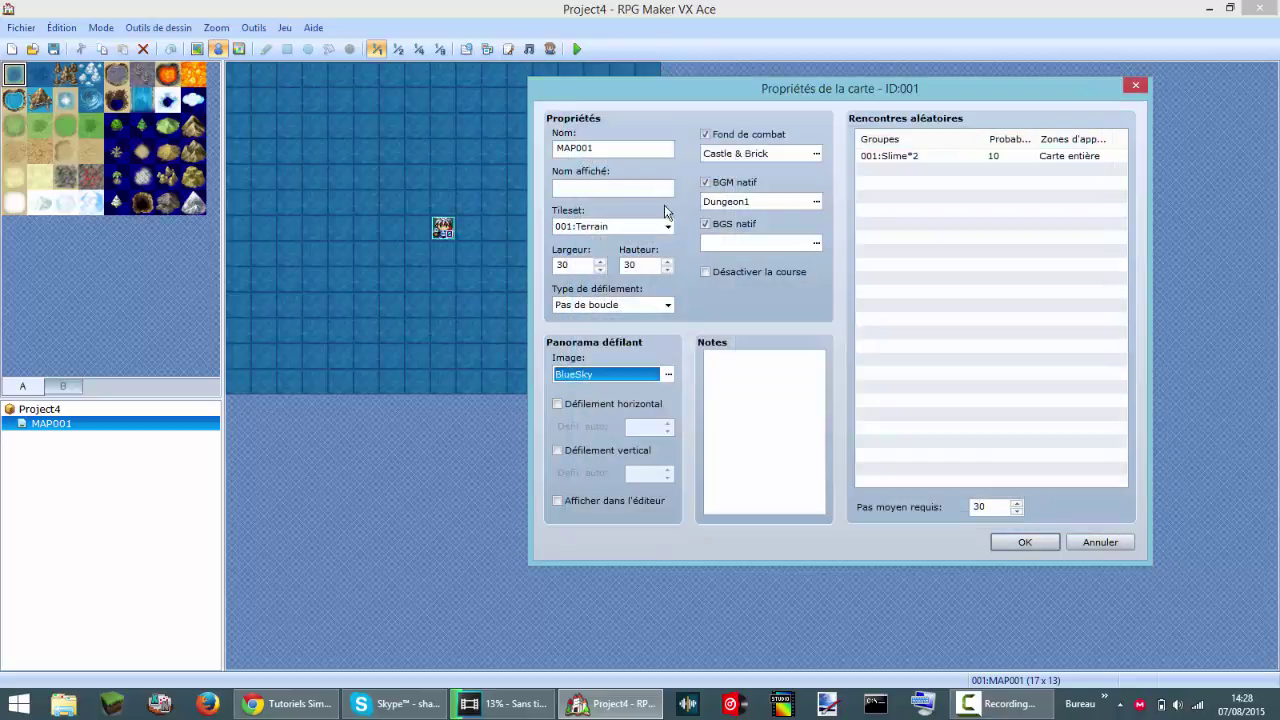
Step: Preview the CloudySky1, SeaofClouds and Sunset panoramas without changing the chosen image
click(668, 375)
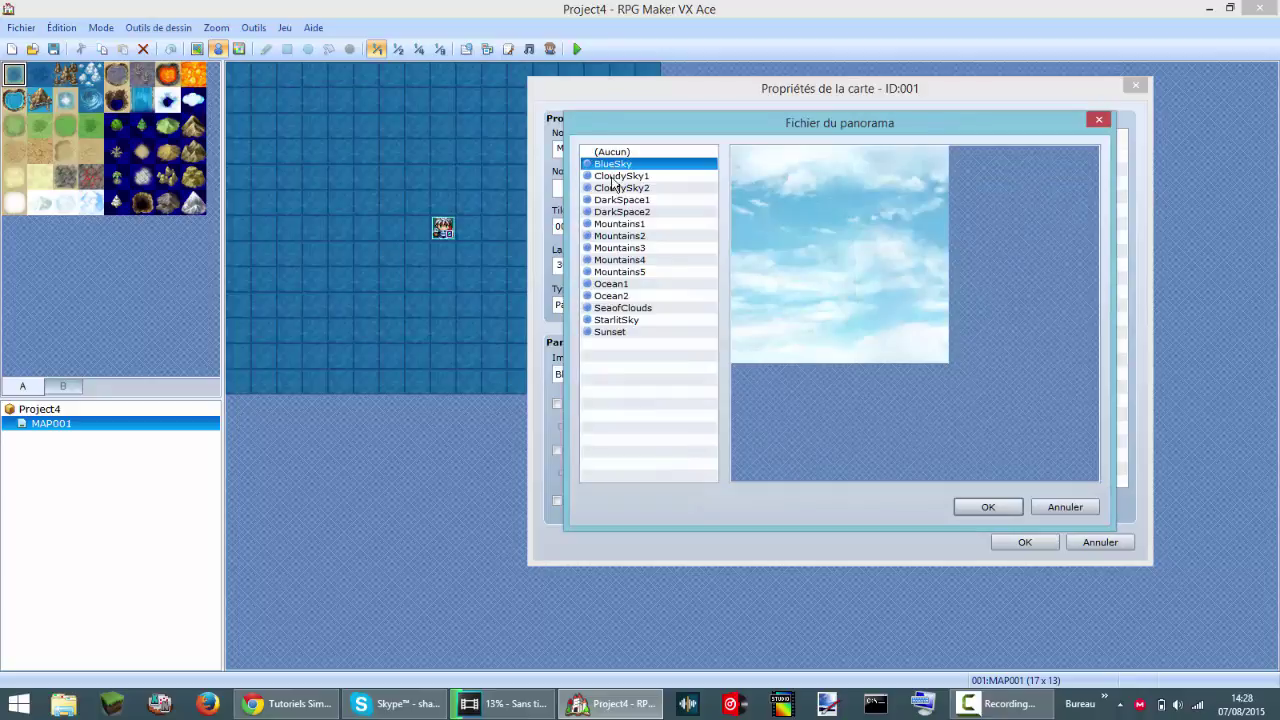
click(620, 176)
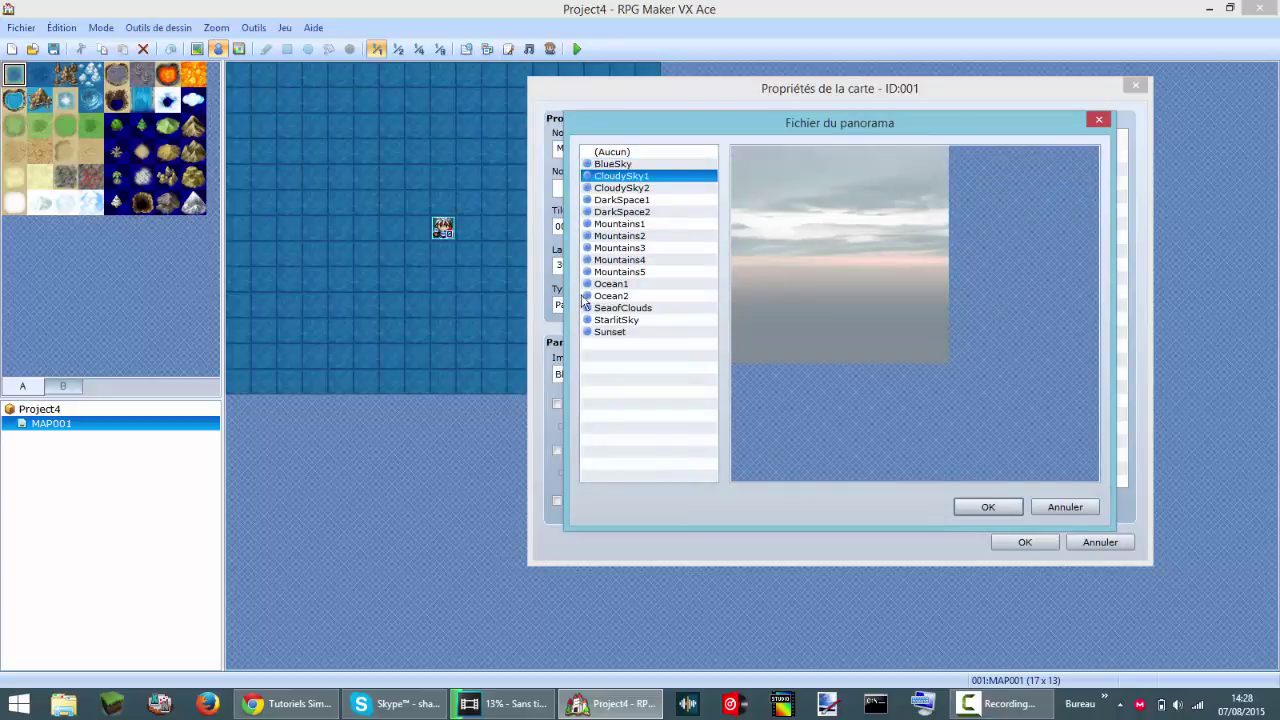
click(614, 309)
click(667, 331)
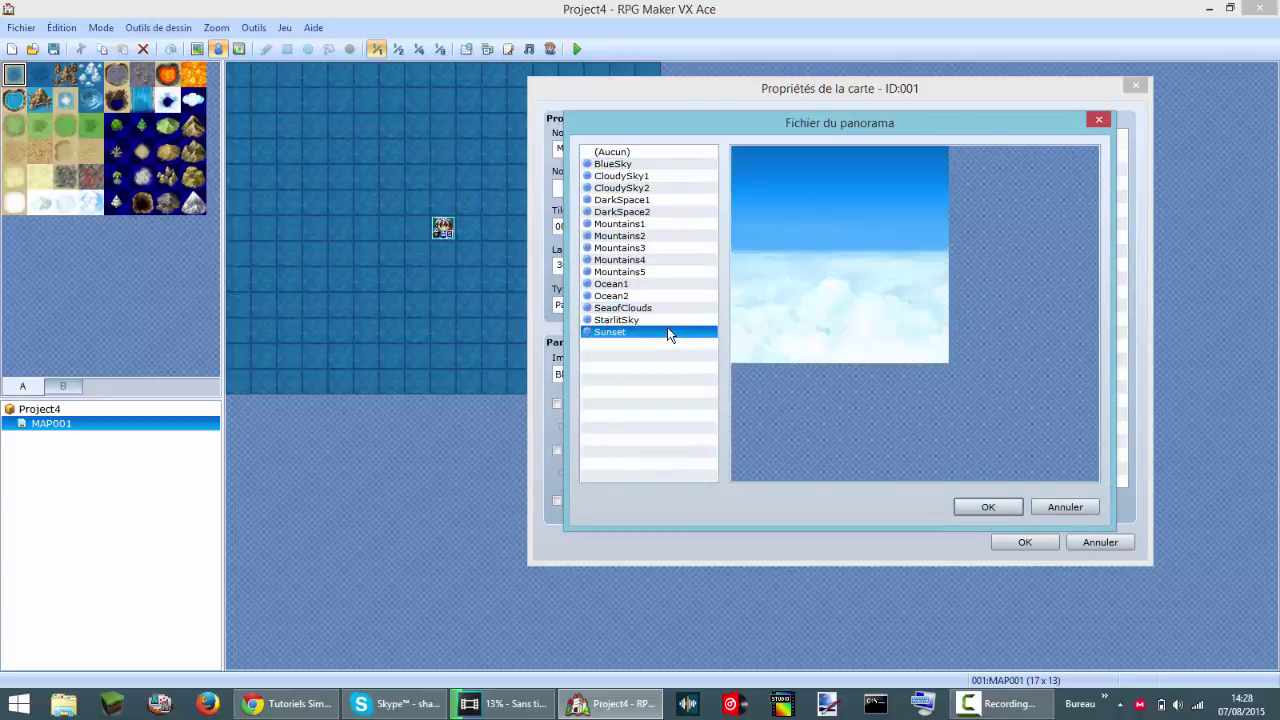
click(1048, 506)
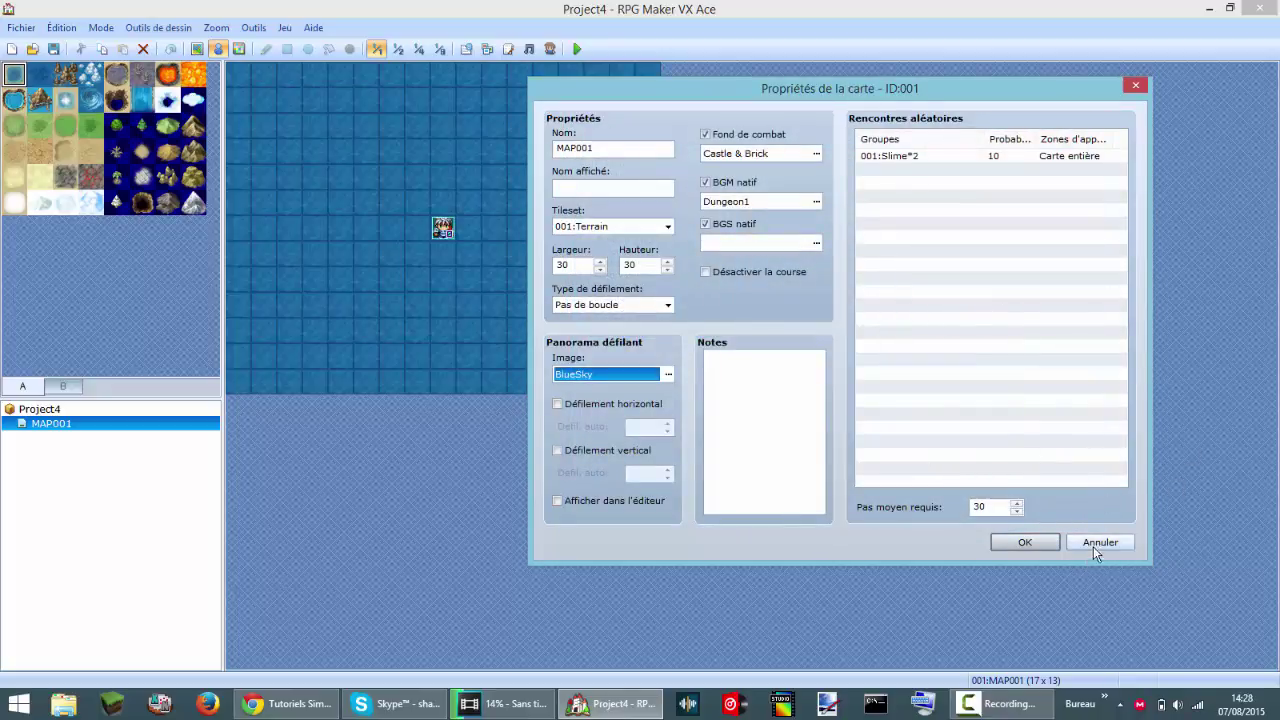
Step: Apply the map properties and look over the resized map
click(1040, 543)
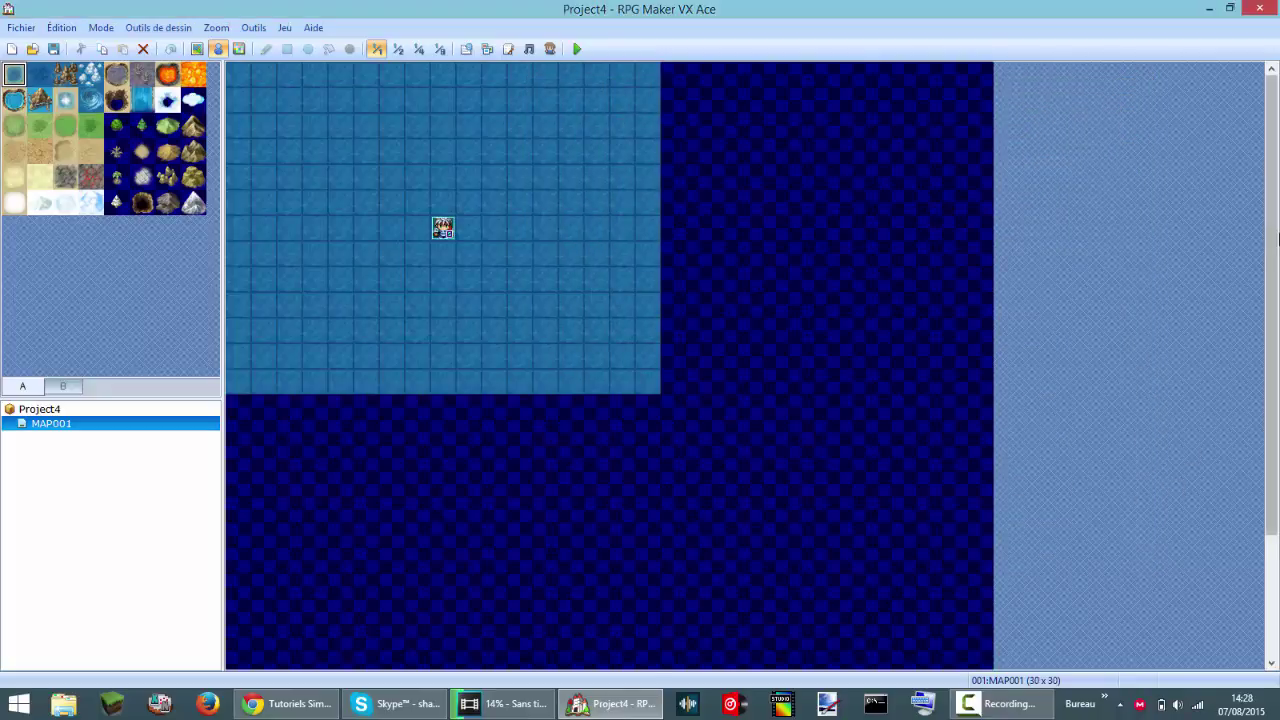
scroll(1257, 423, down, 5)
scroll(1257, 285, up, 5)
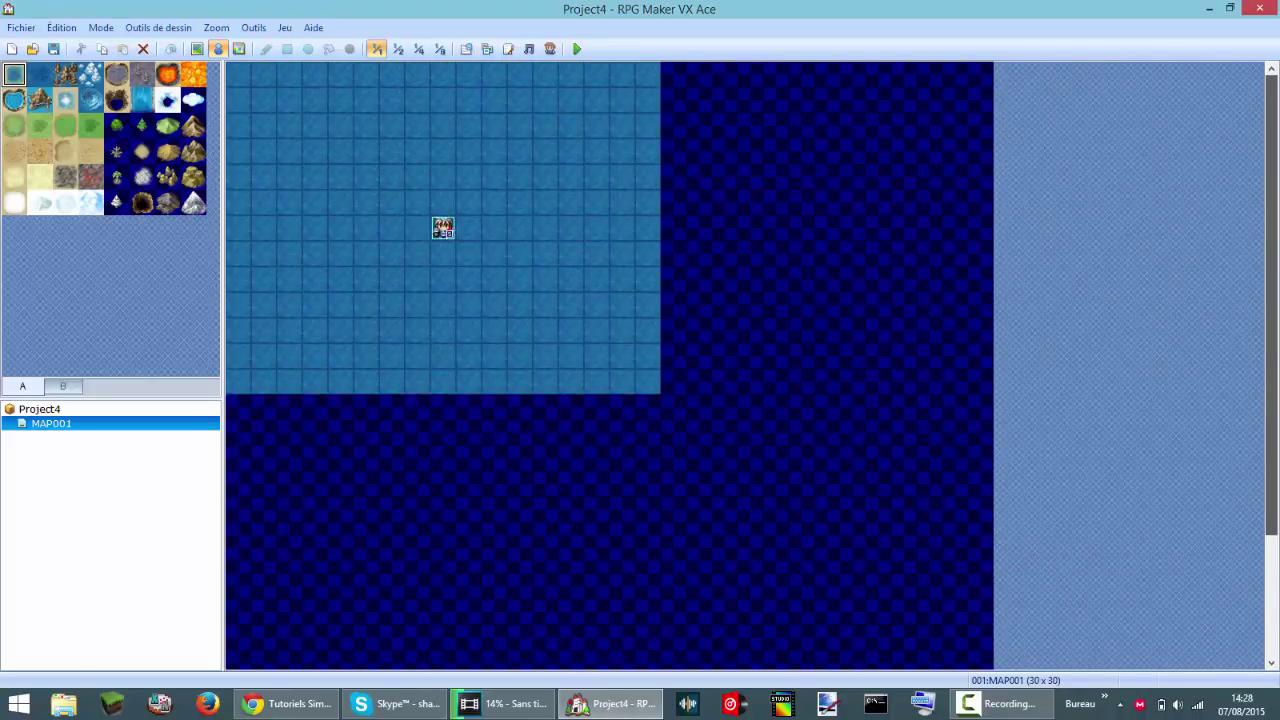
scroll(1234, 171, down, 1)
scroll(1234, 171, up, 1)
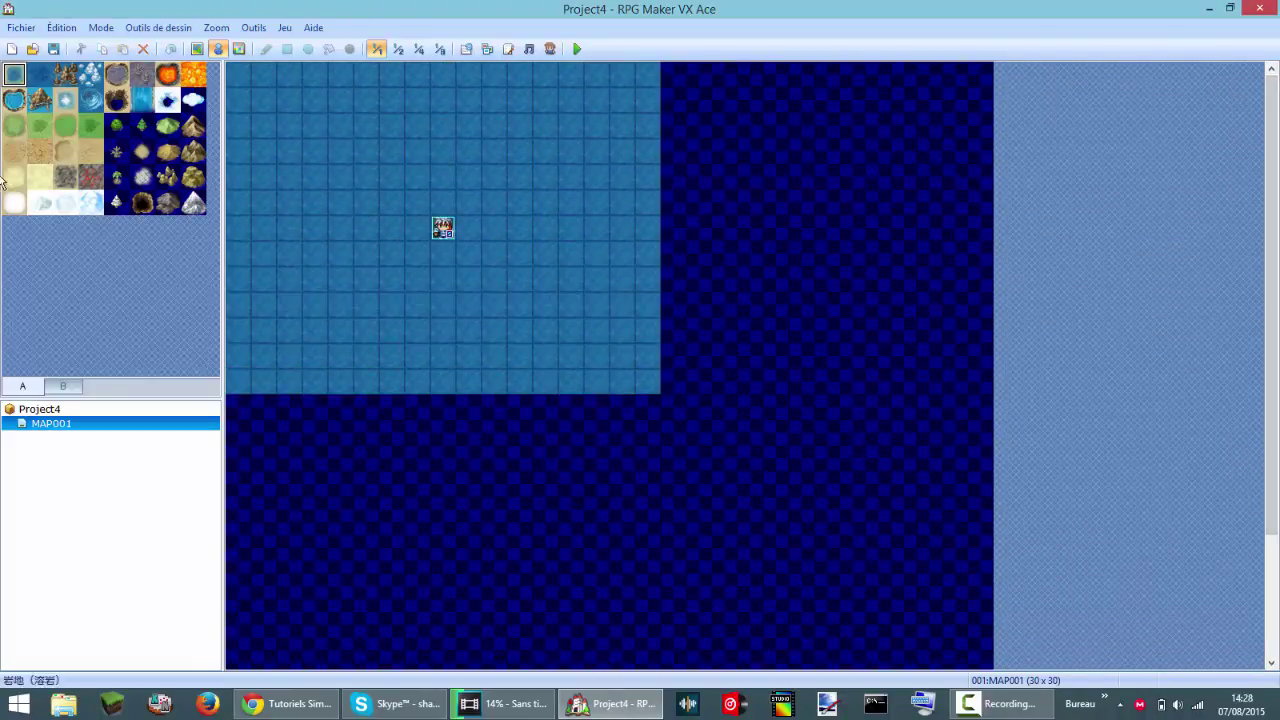
Step: Reopen MAP001's properties and review the available tilesets, leaving without changing the selection
right_click(54, 427)
click(101, 441)
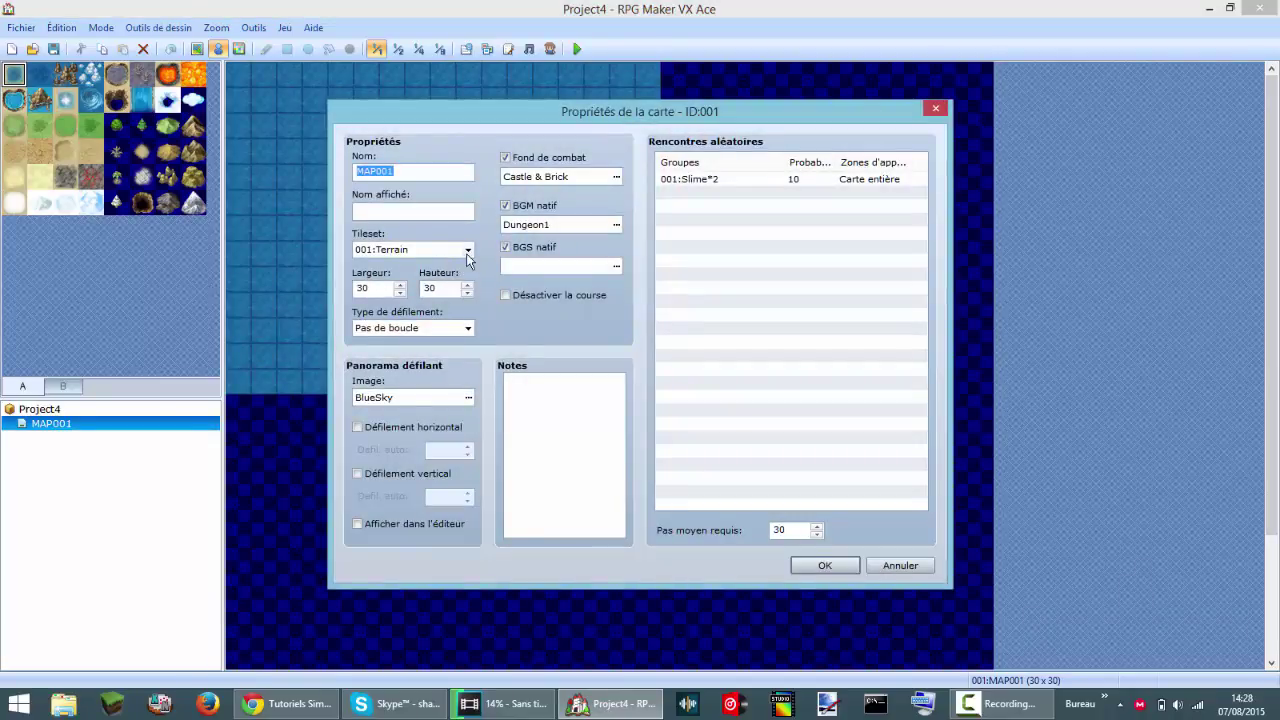
click(466, 250)
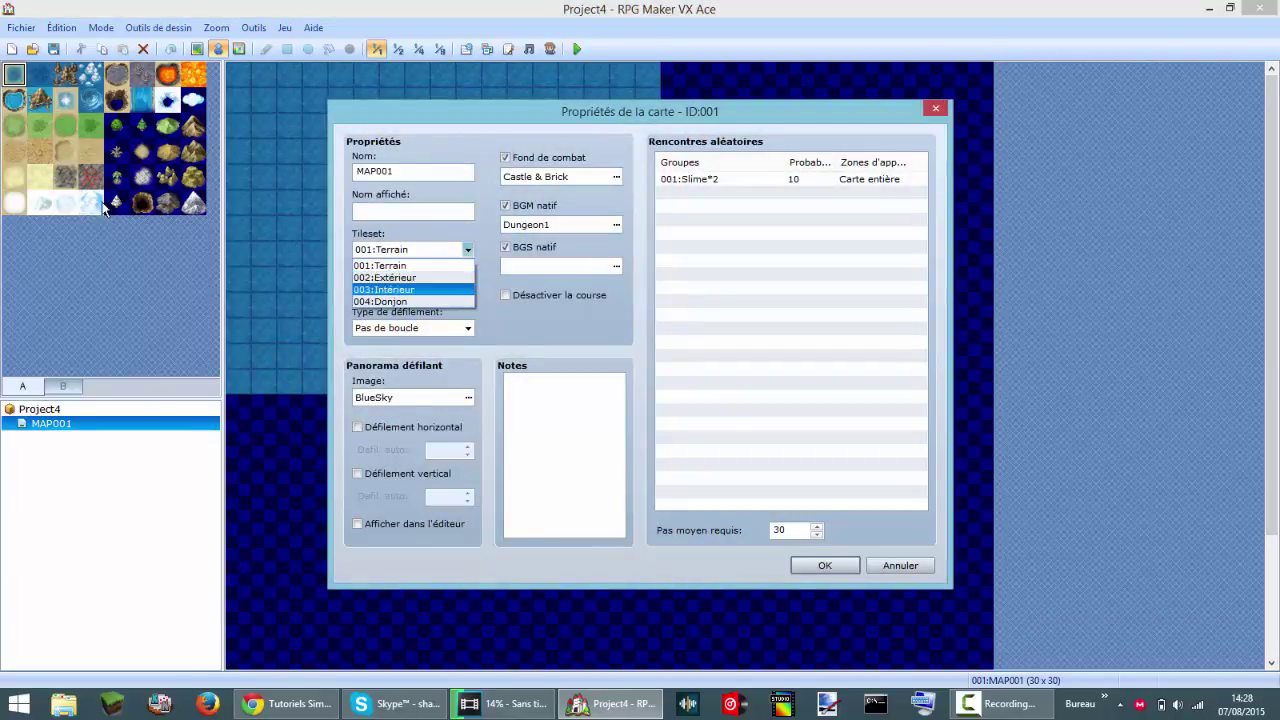
click(110, 237)
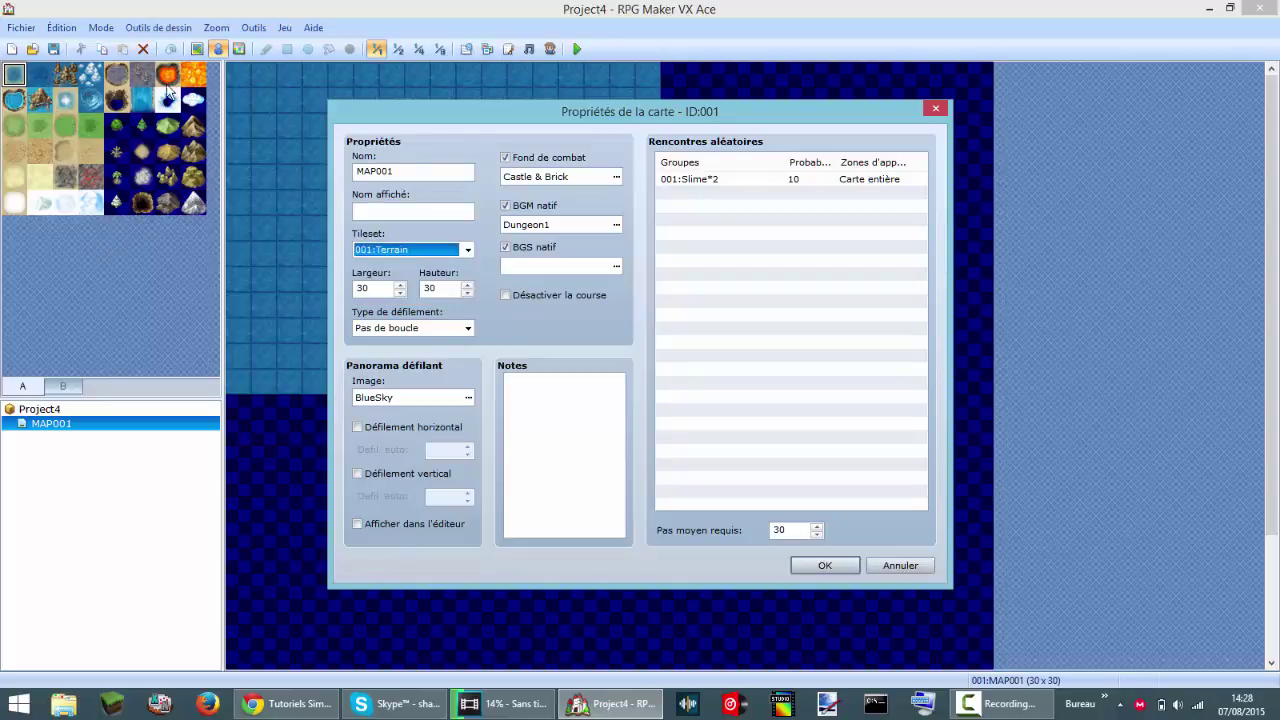
click(52, 386)
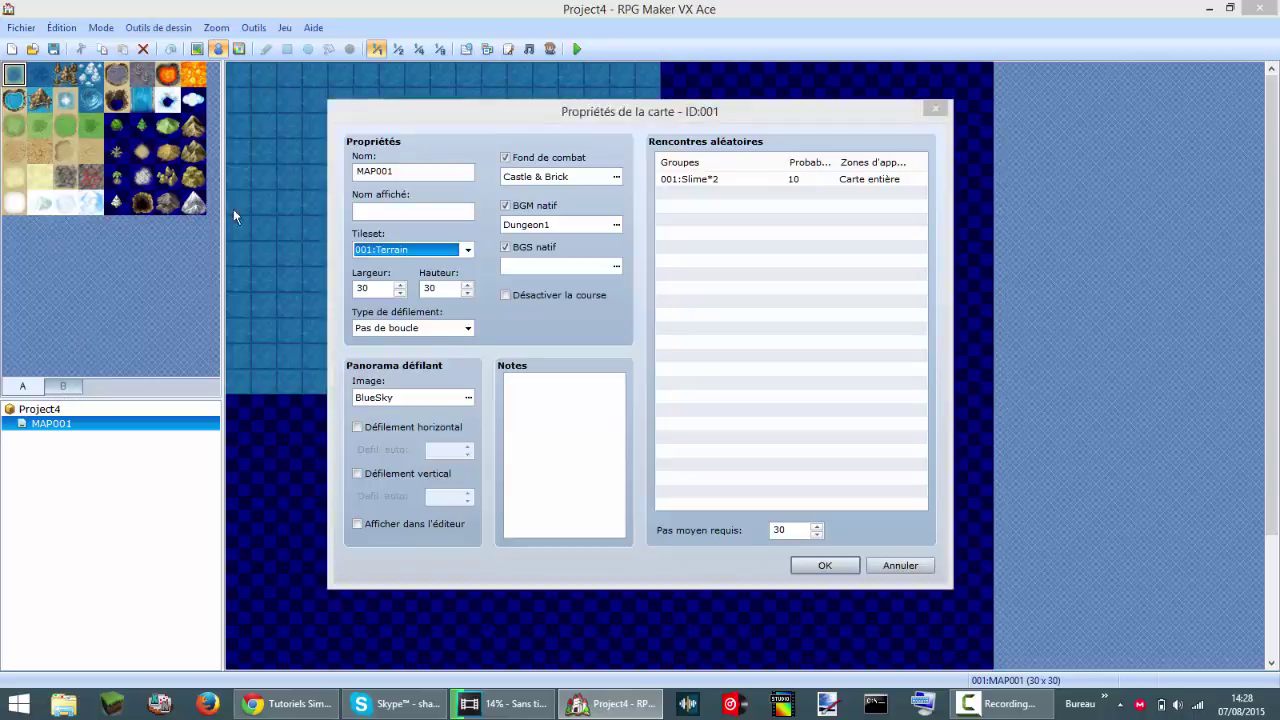
click(468, 249)
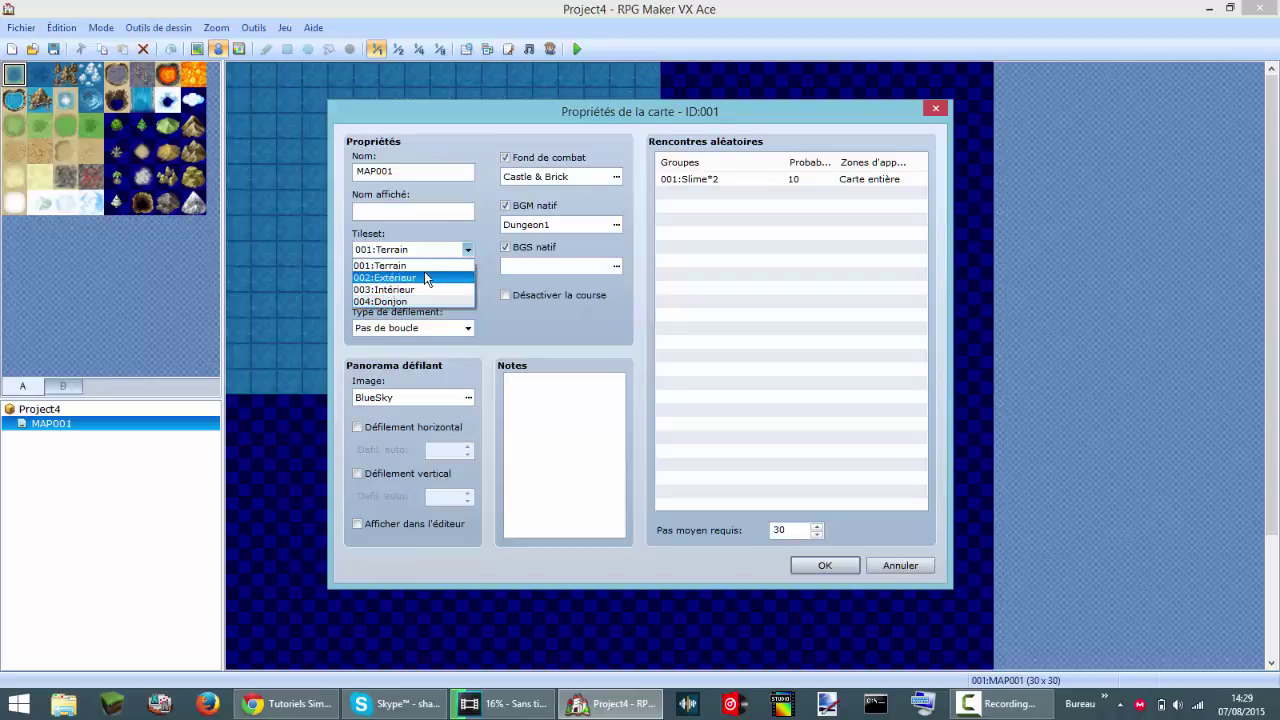
click(475, 332)
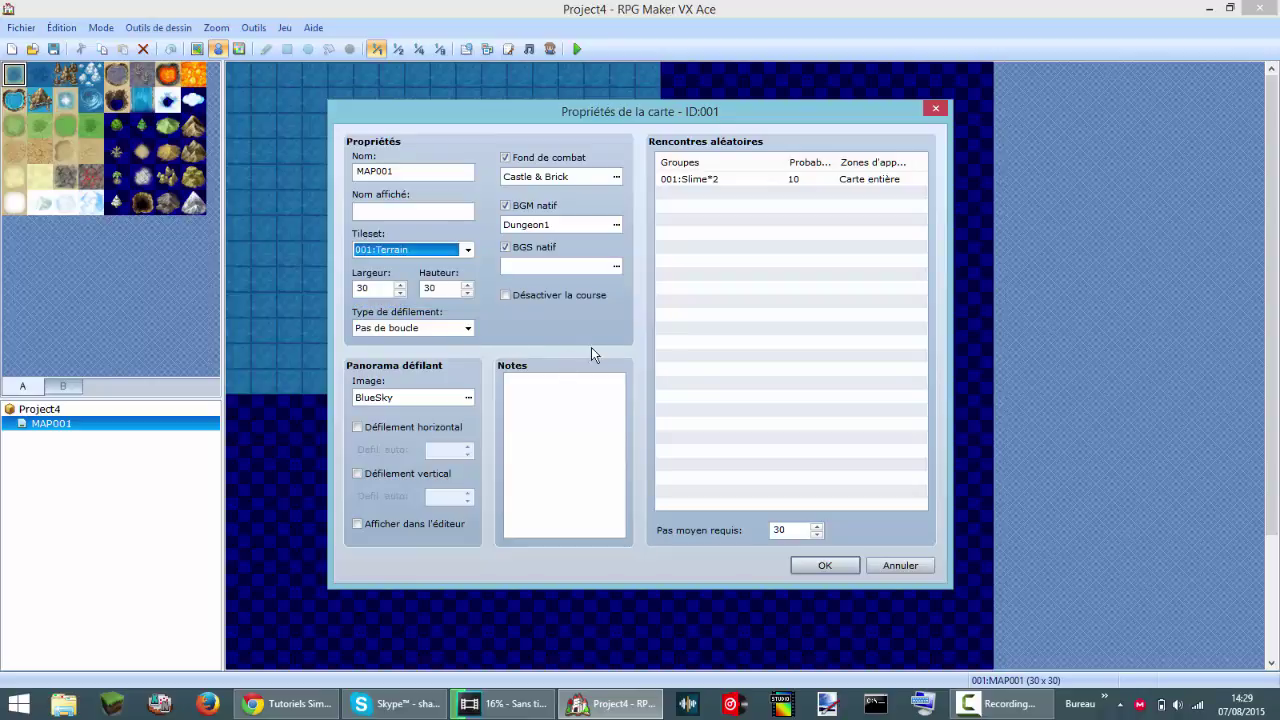
click(913, 566)
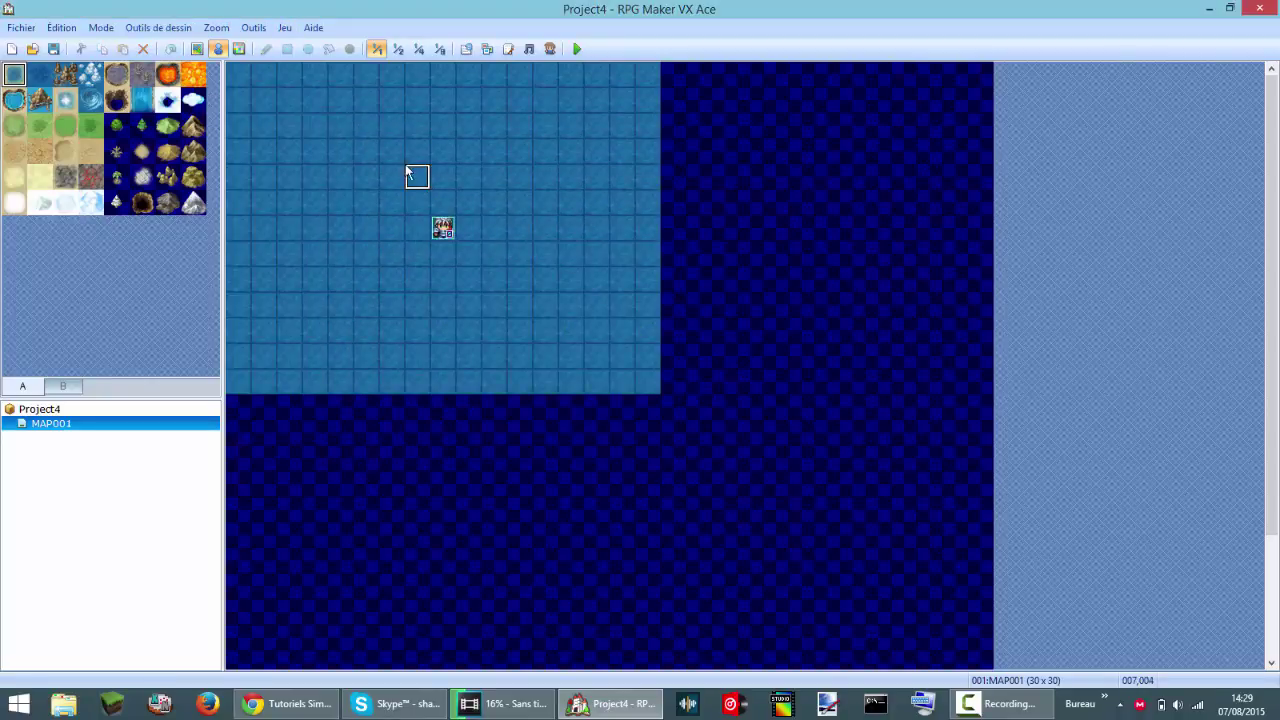
Step: Switch to map editing mode and look over the file commands and drawing tools
click(198, 49)
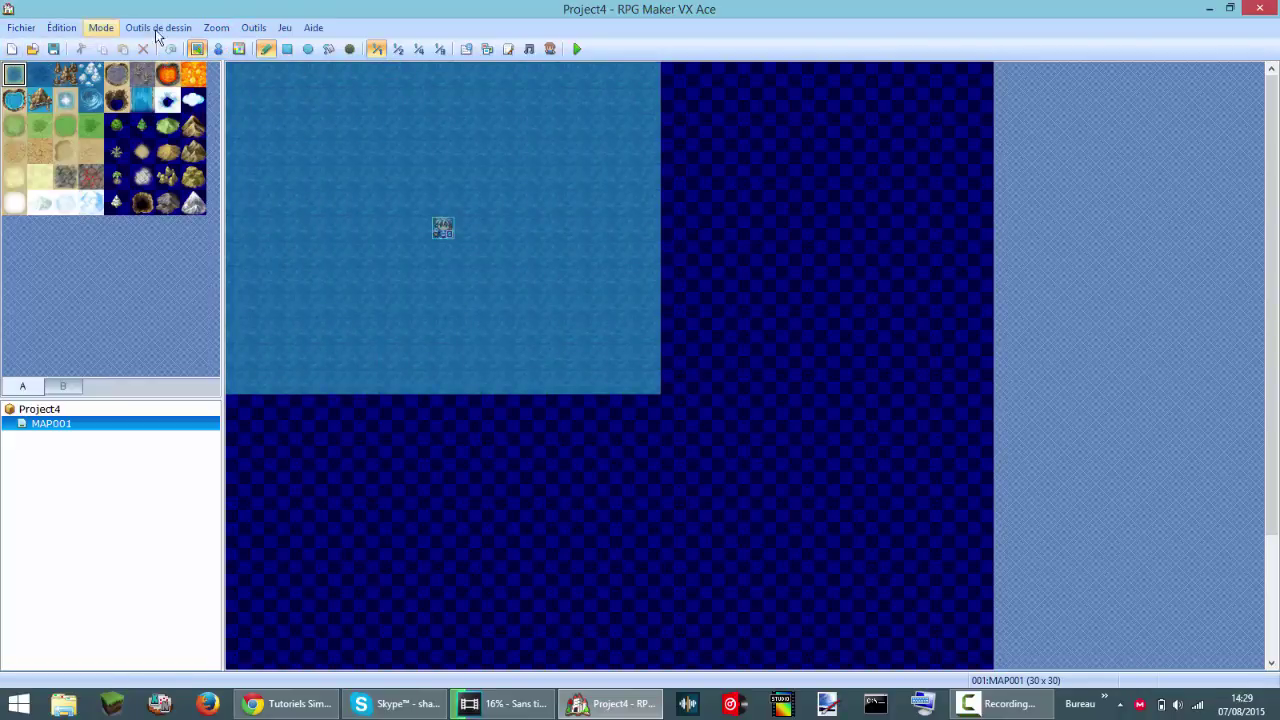
click(22, 28)
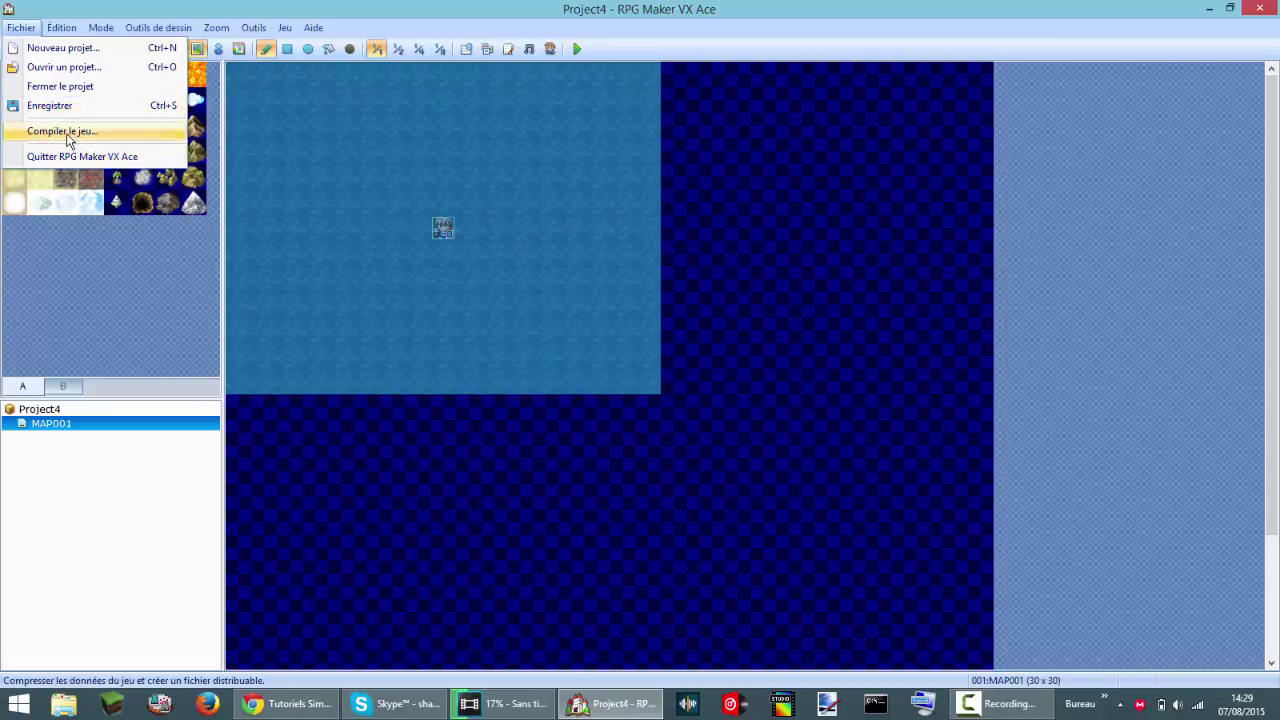
mouse_move(44, 33)
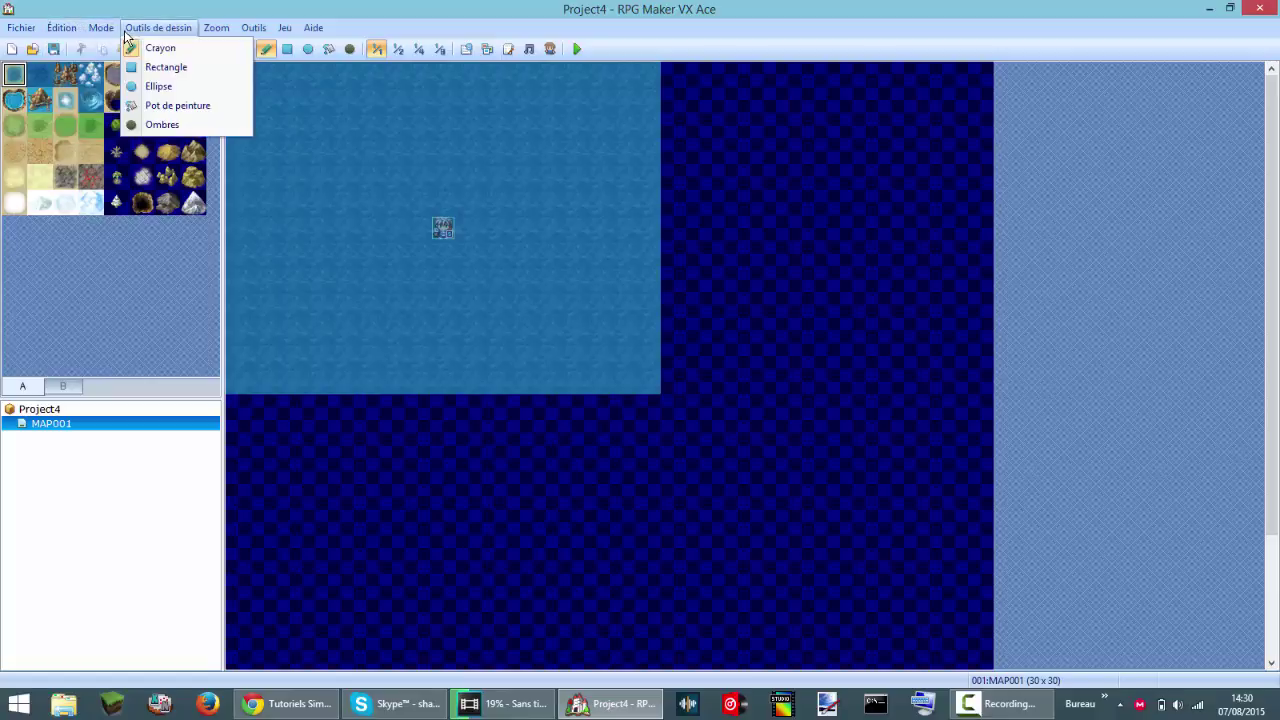
mouse_move(112, 39)
click(122, 3)
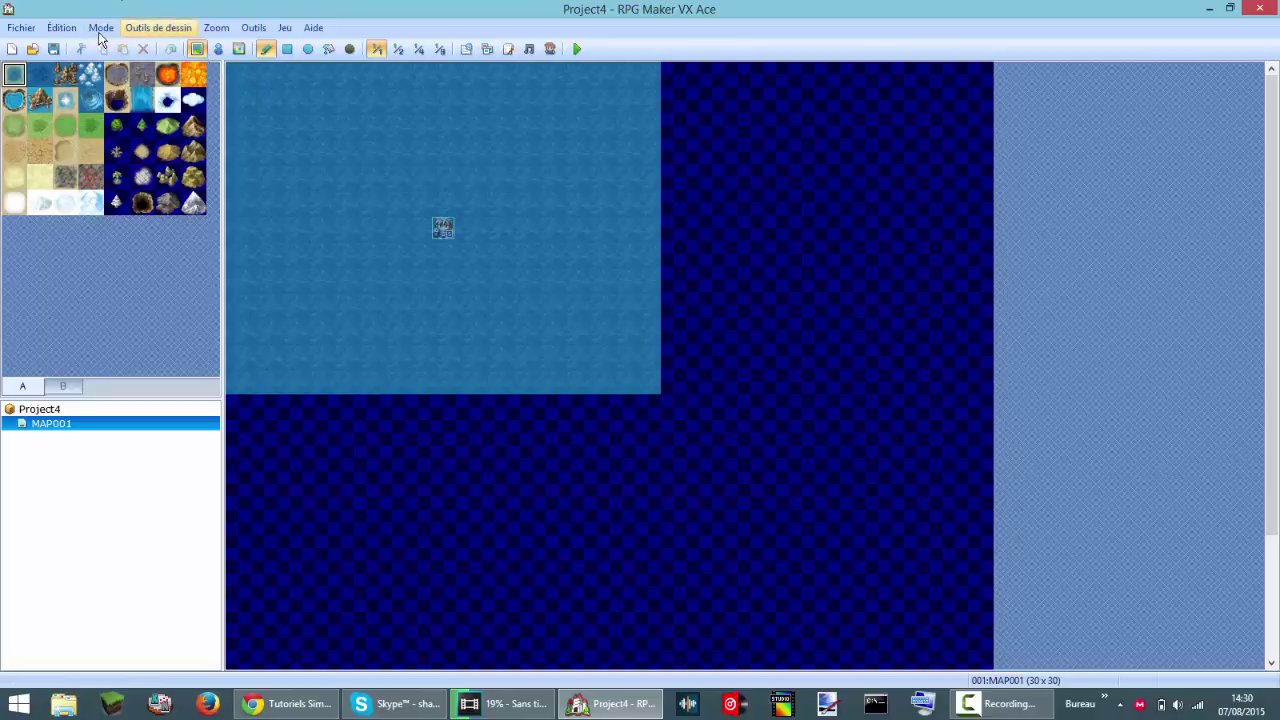
Step: Switch to combat zone editing and paint an irregular patch of zone 1 on the water area
click(100, 30)
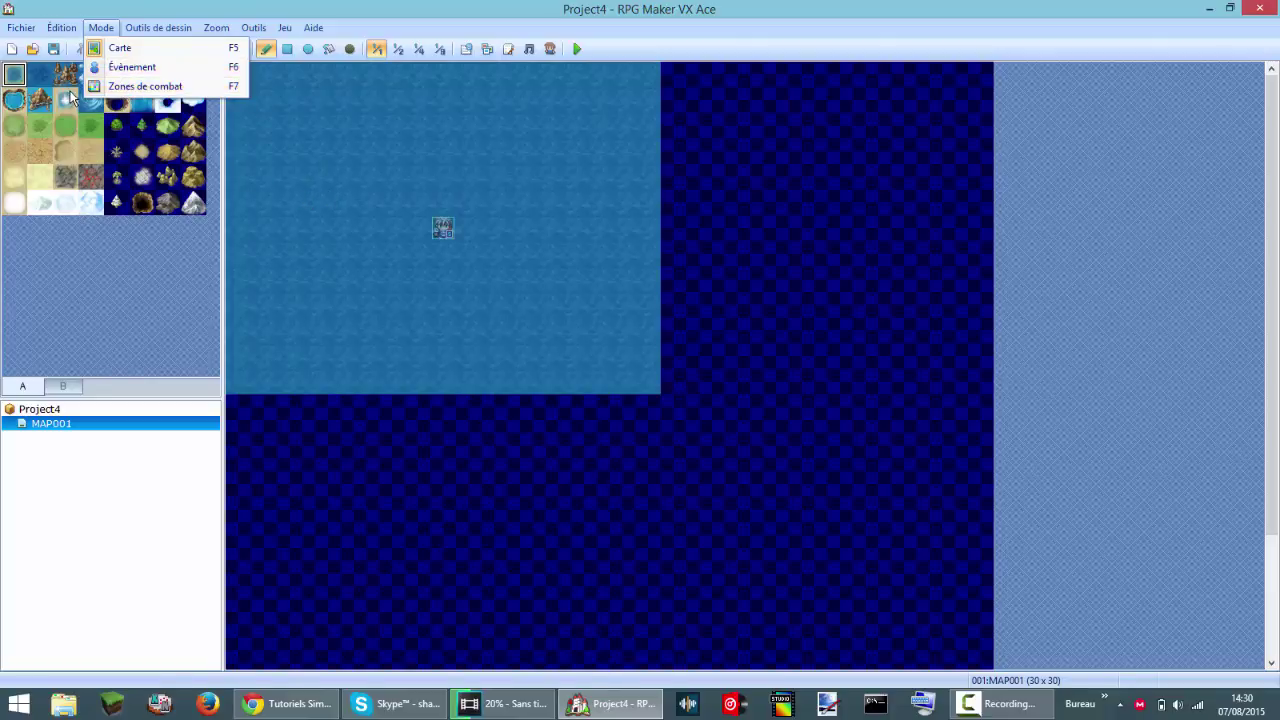
click(104, 87)
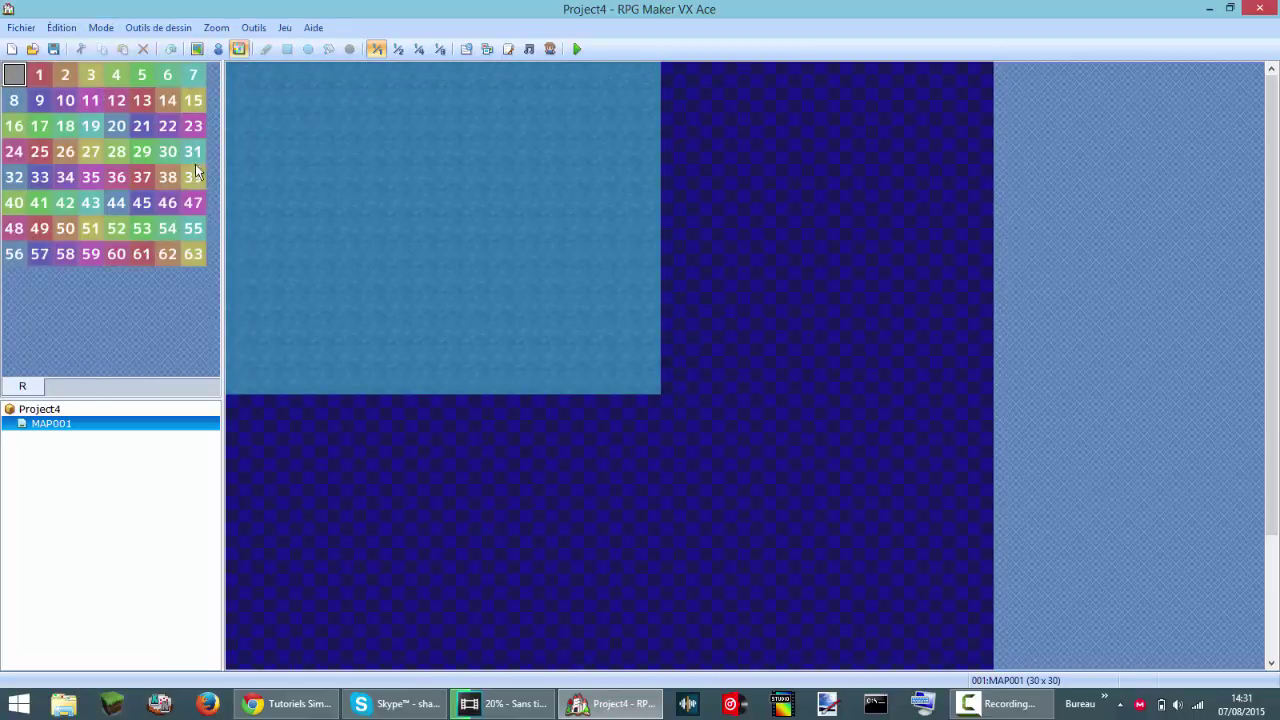
click(39, 75)
mouse_move(417, 120)
mouse_down()
mouse_move(374, 211)
mouse_move(366, 201)
mouse_move(366, 228)
mouse_move(391, 228)
mouse_up()
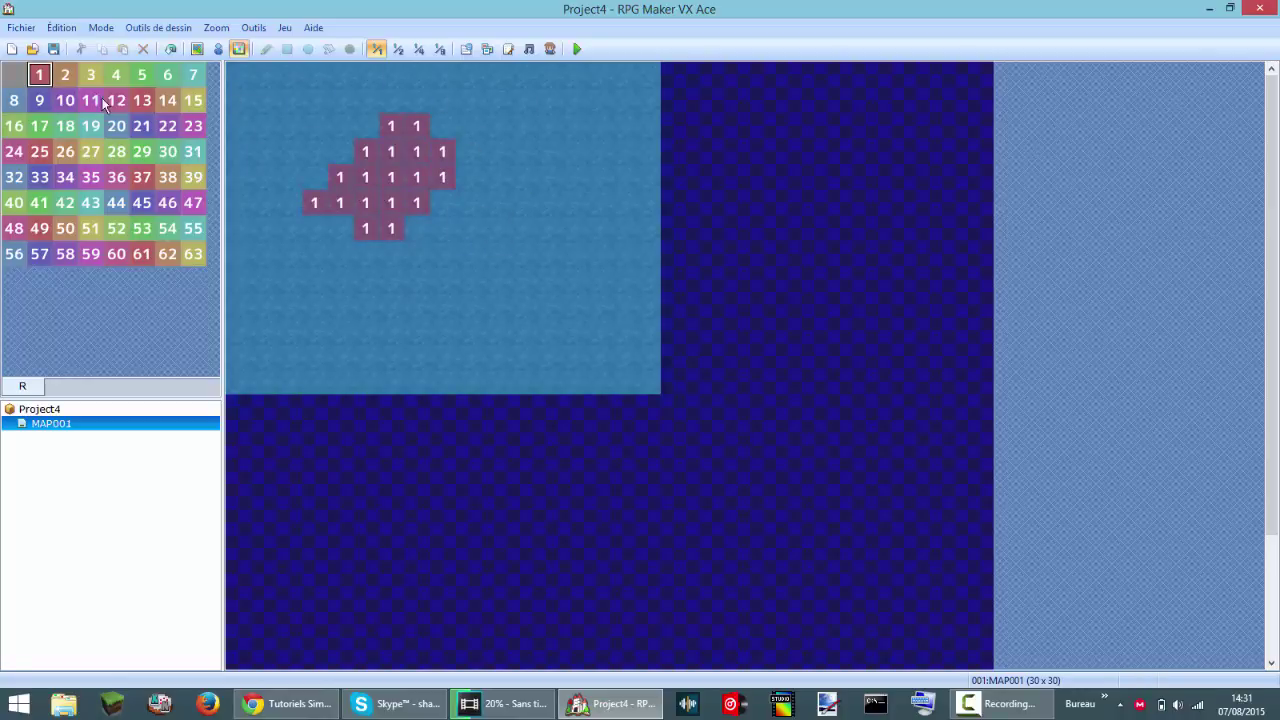
Step: Erase all the painted zone 1 tiles with the empty zone
click(14, 75)
mouse_move(340, 177)
mouse_down()
mouse_move(483, 224)
mouse_move(349, 179)
mouse_up()
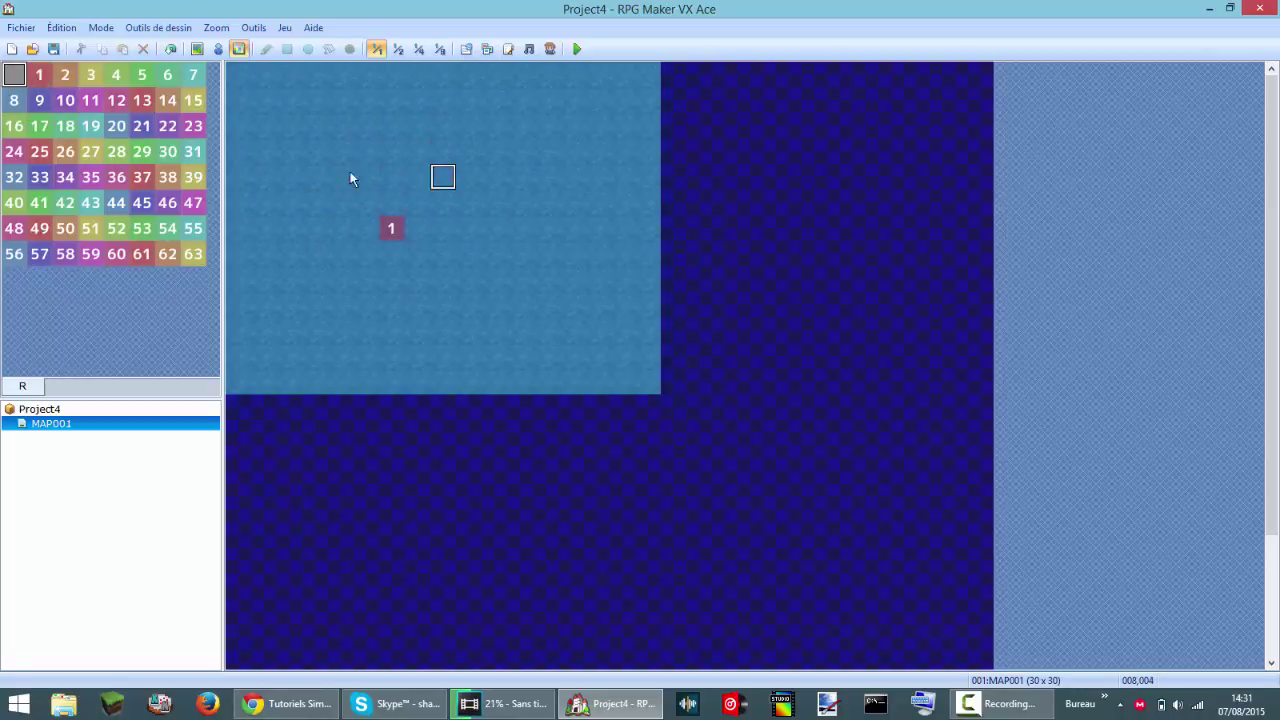
click(391, 228)
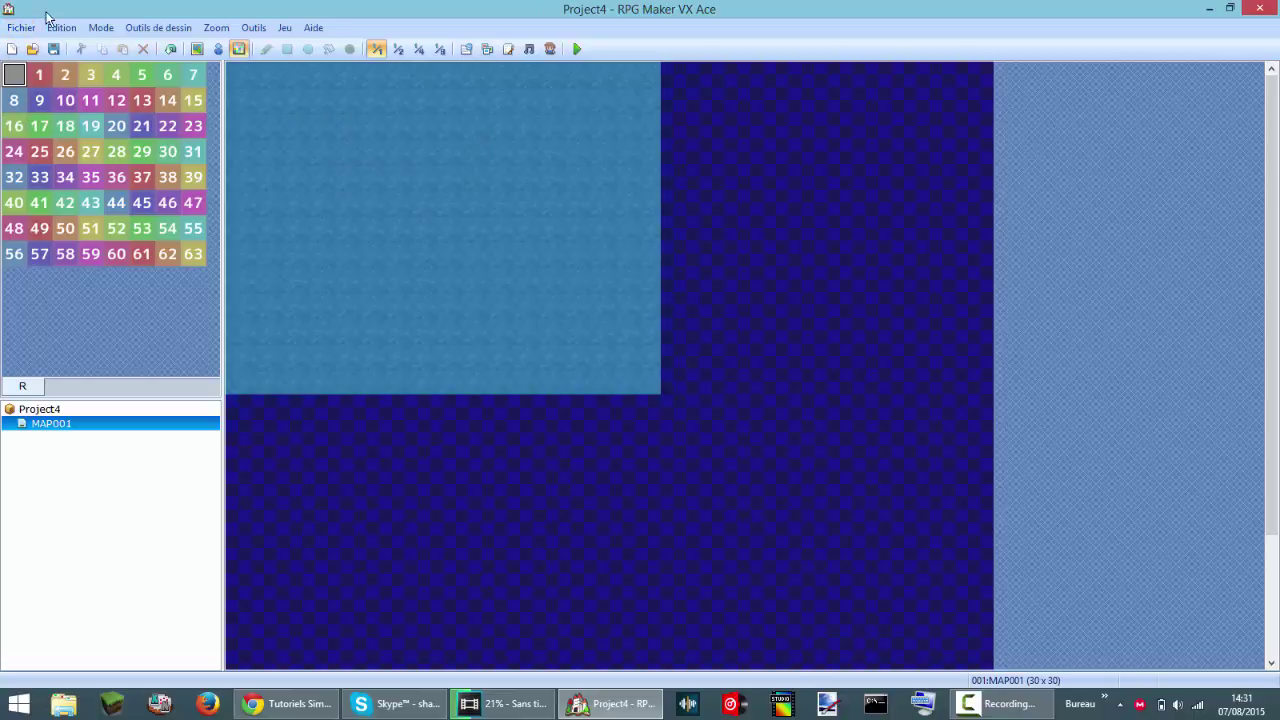
click(101, 27)
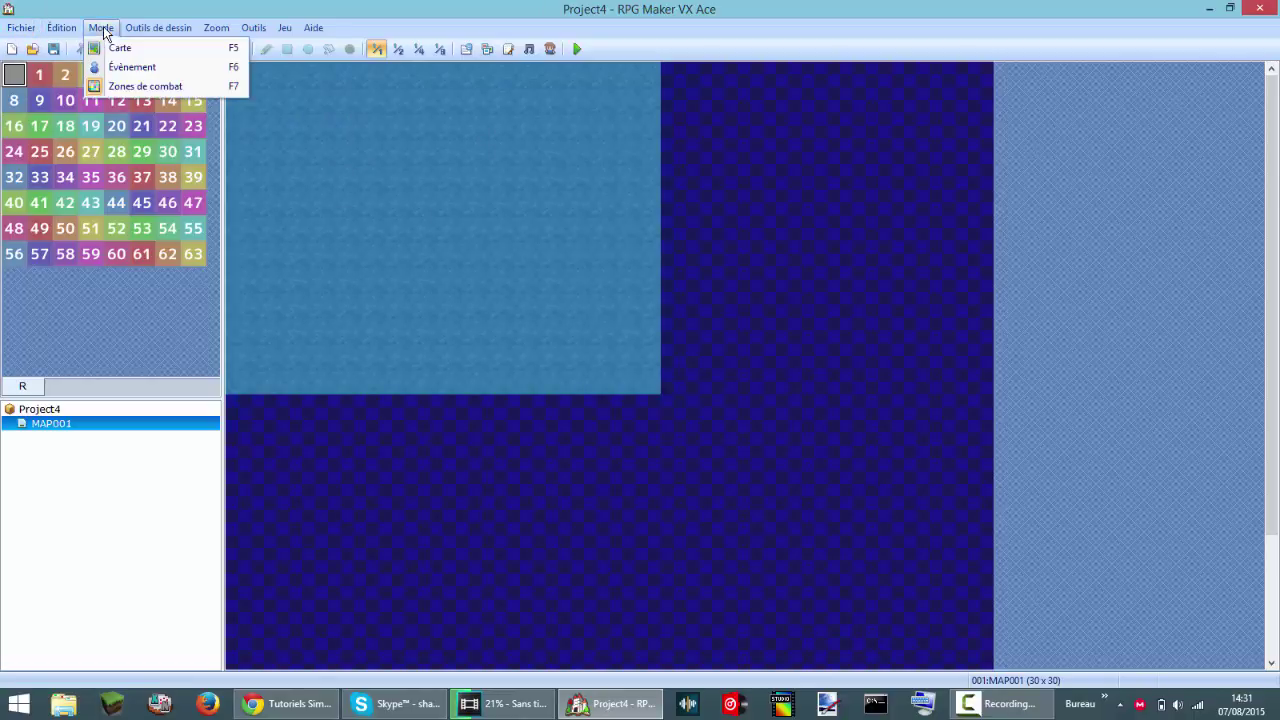
click(122, 95)
click(160, 28)
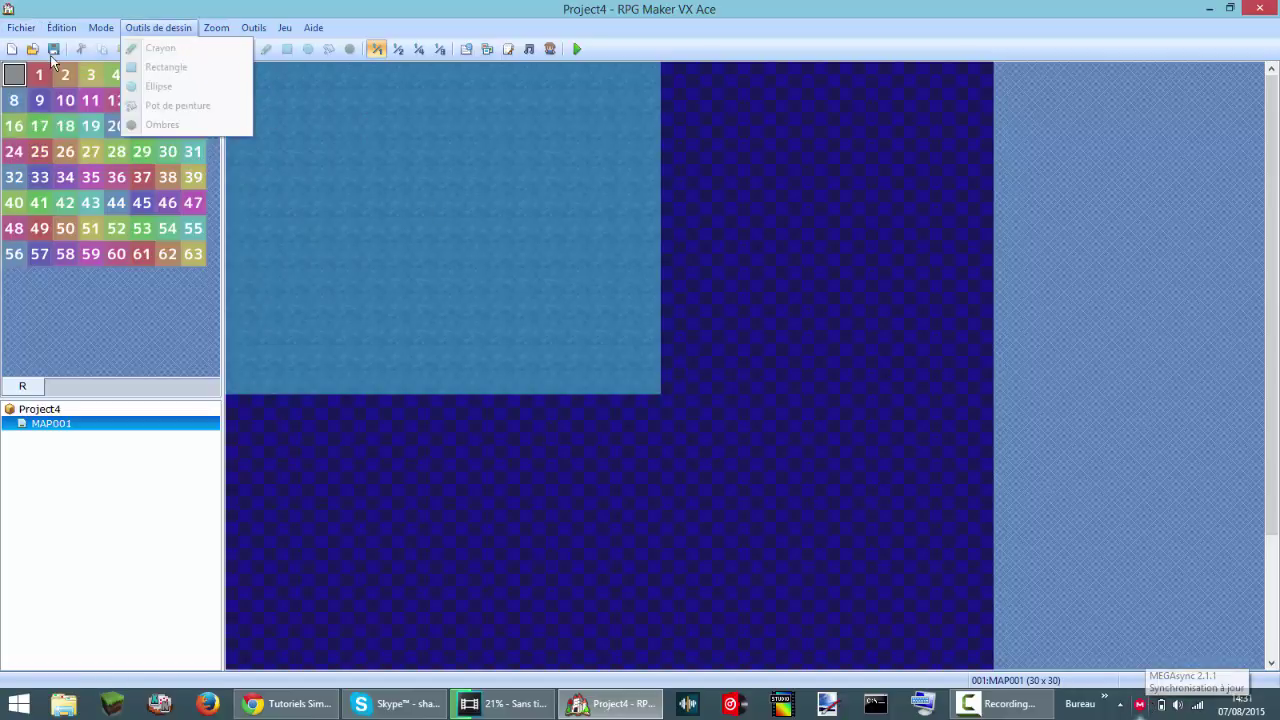
click(345, 264)
click(158, 27)
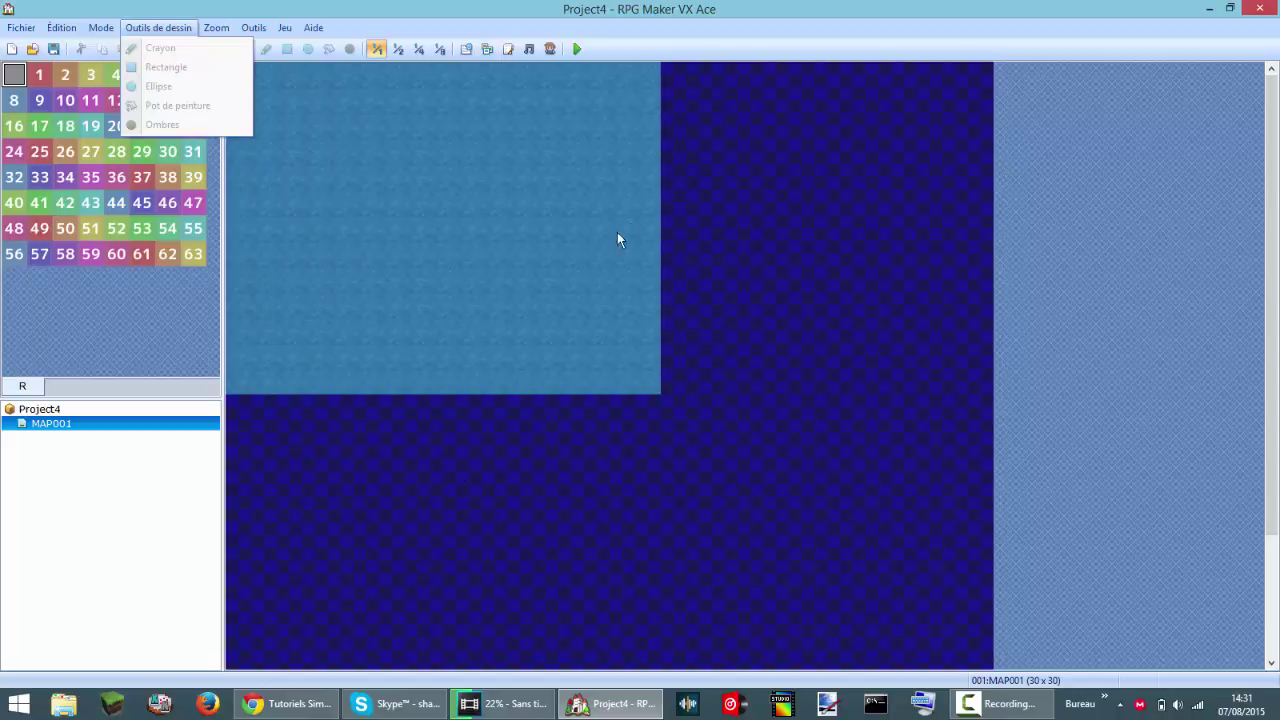
click(119, 471)
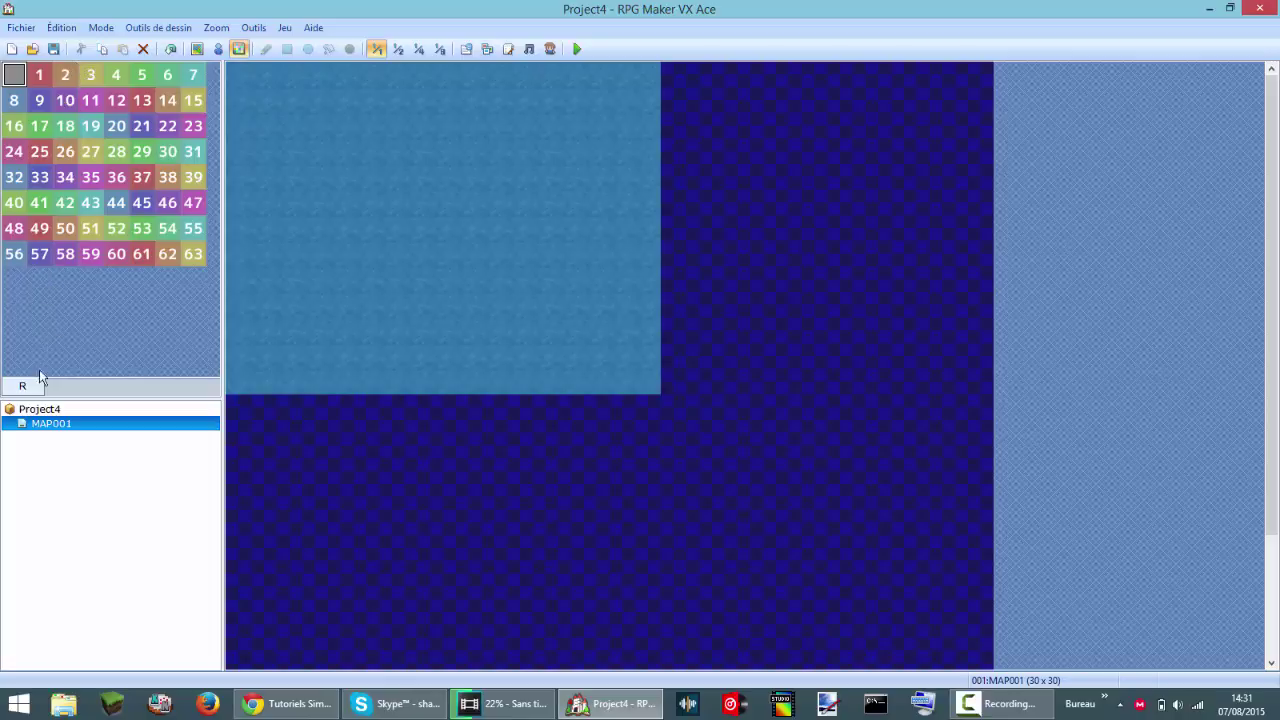
Step: Return to map editing and pencil a deep water spot, a grass island and three single grass tiles in the sea
click(197, 49)
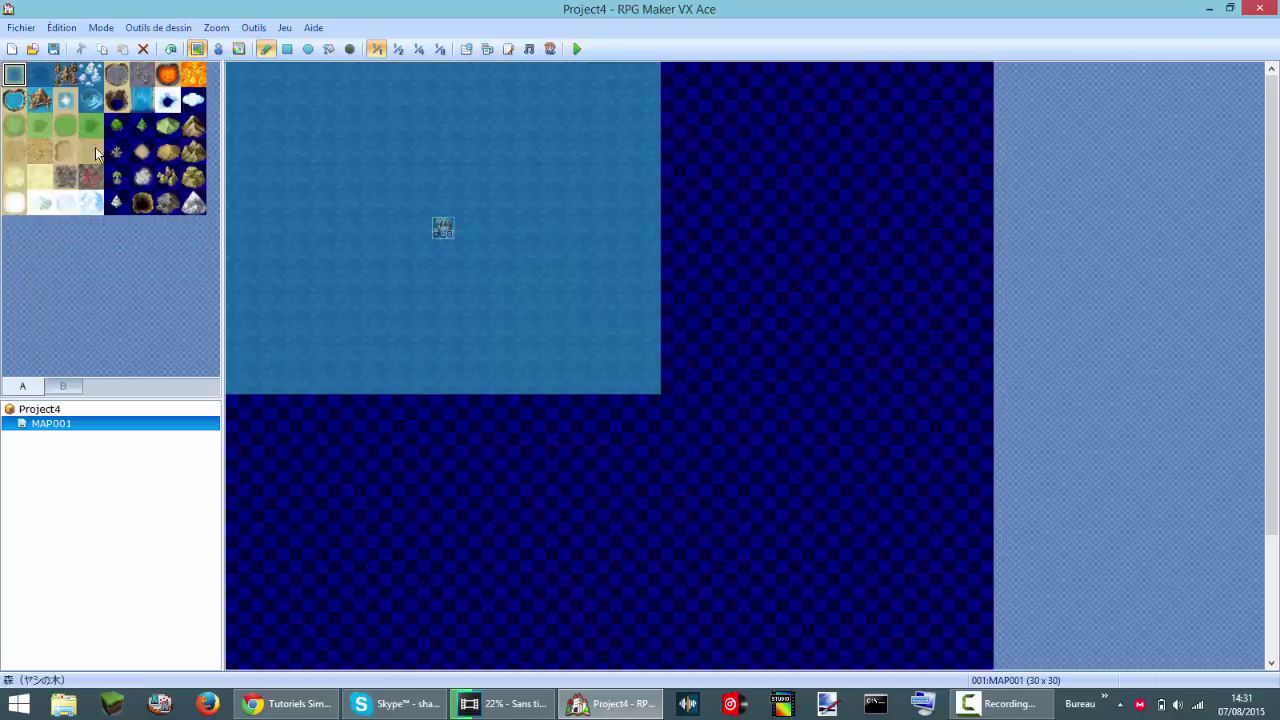
click(45, 76)
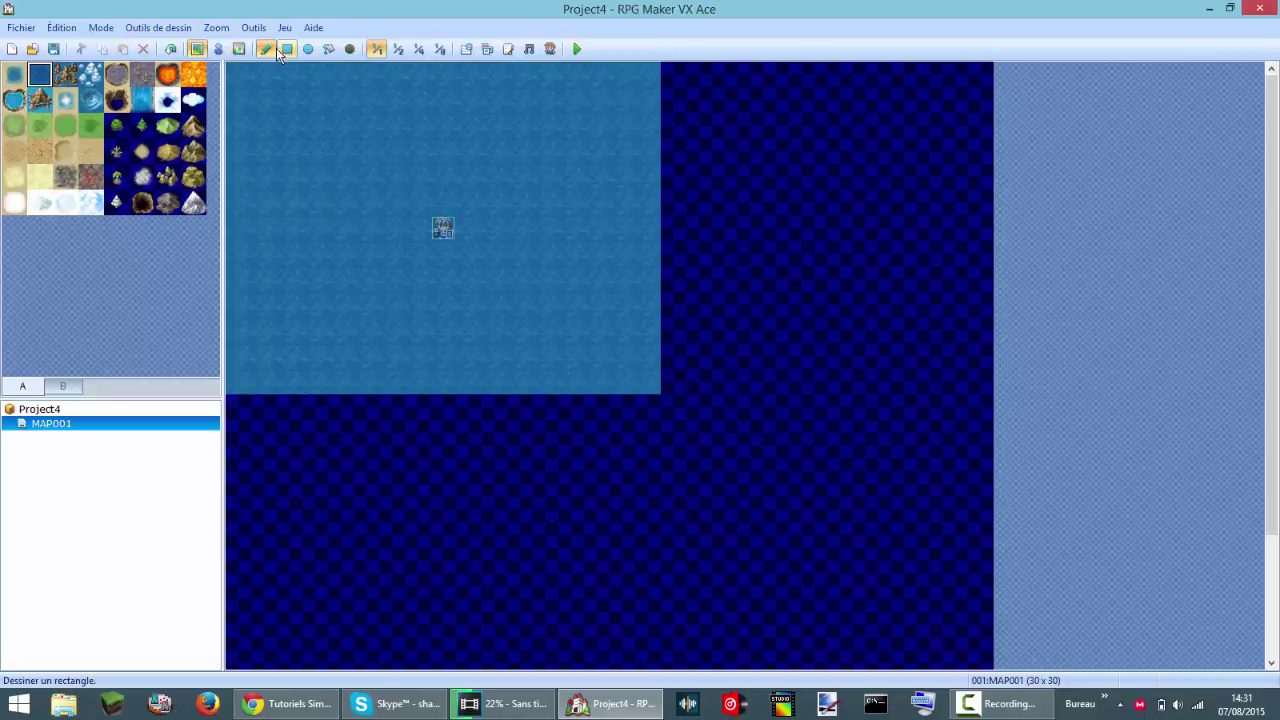
mouse_move(289, 151)
mouse_down()
mouse_move(314, 226)
mouse_move(338, 222)
mouse_move(286, 188)
mouse_move(329, 243)
mouse_move(339, 205)
mouse_up()
click(65, 125)
click(443, 201)
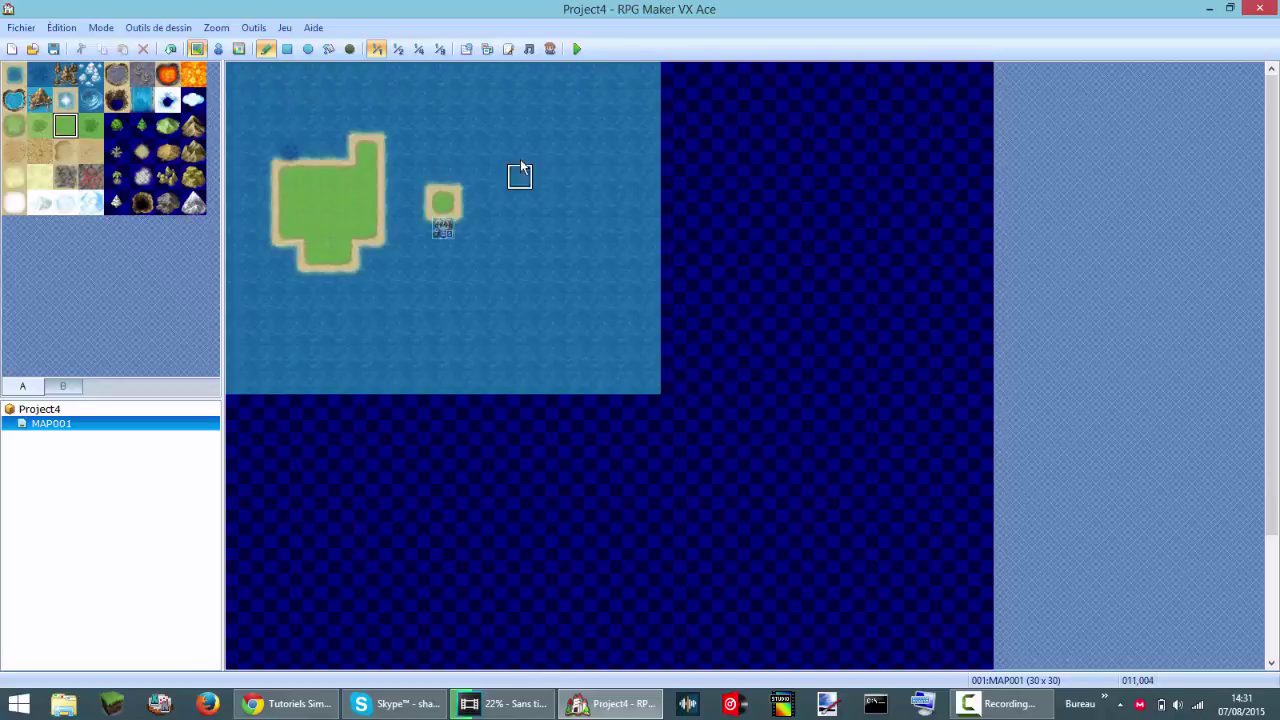
click(519, 151)
click(493, 77)
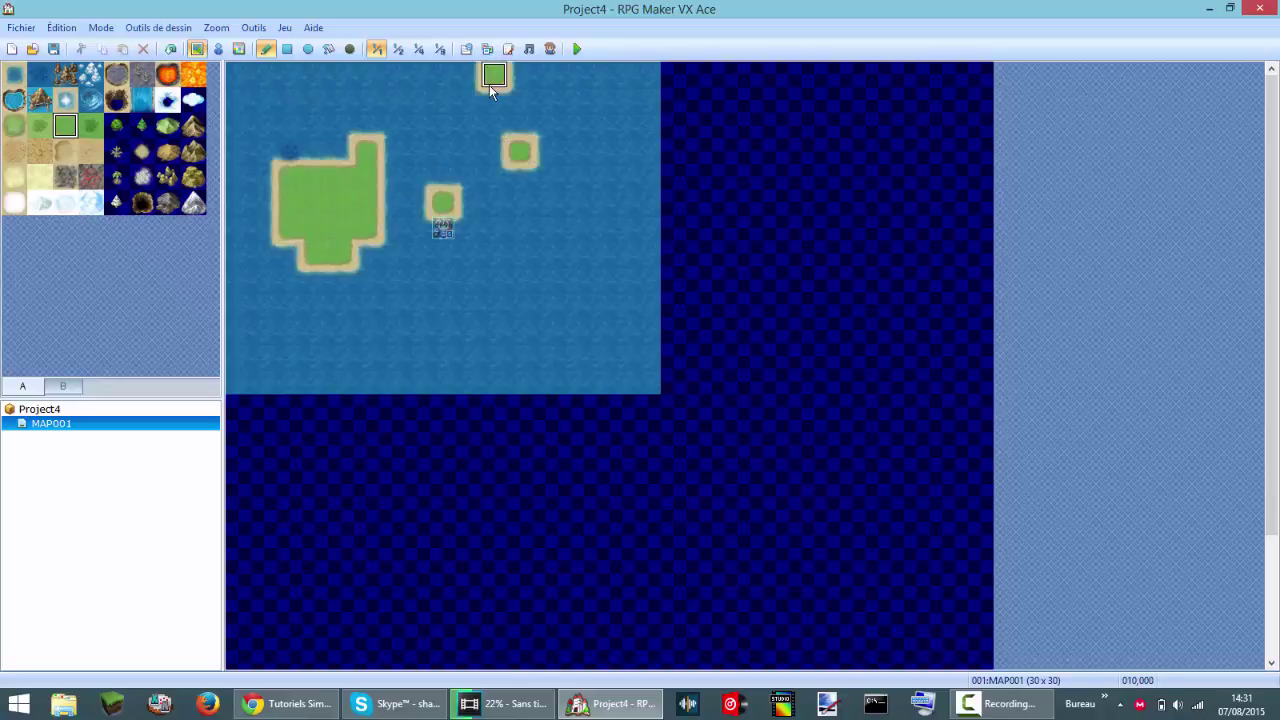
Step: Paint a large grass area over the sea with the Rectangle tool, and add rounded grass areas beside it with the Ellipse tool
click(288, 48)
drag(240, 78, 493, 265)
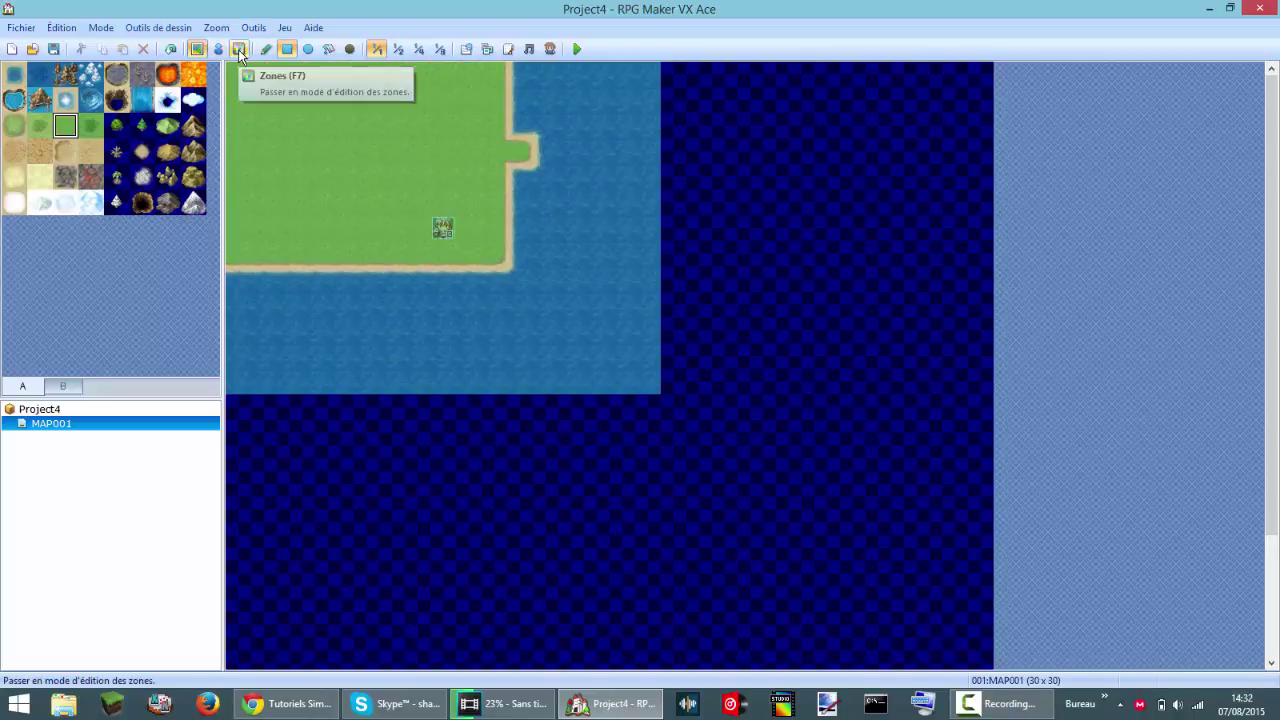
click(308, 48)
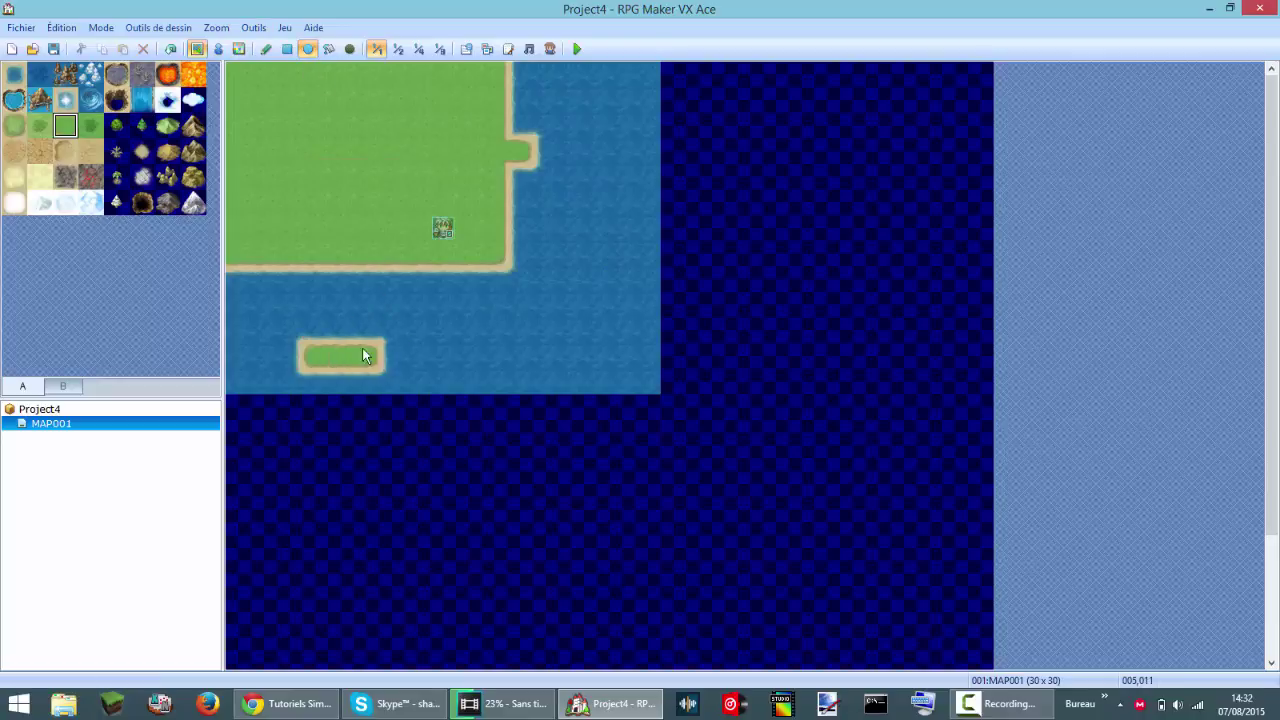
drag(362, 348, 538, 348)
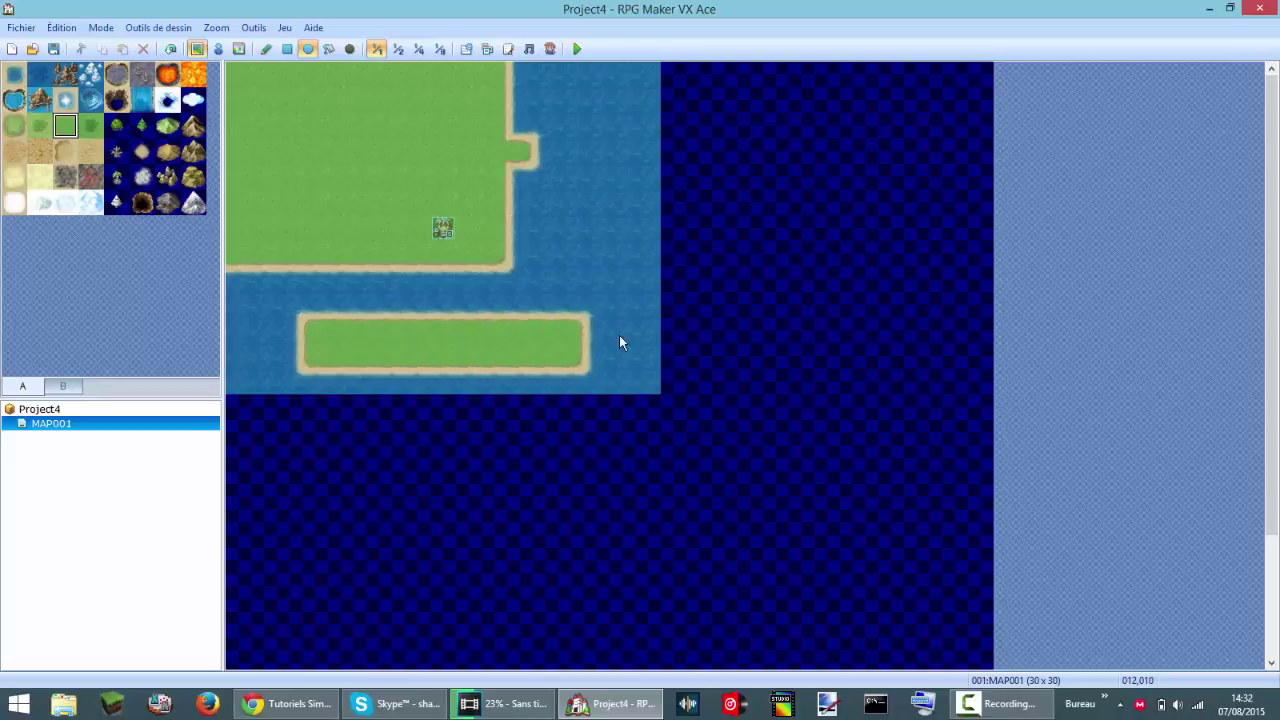
drag(623, 332, 593, 92)
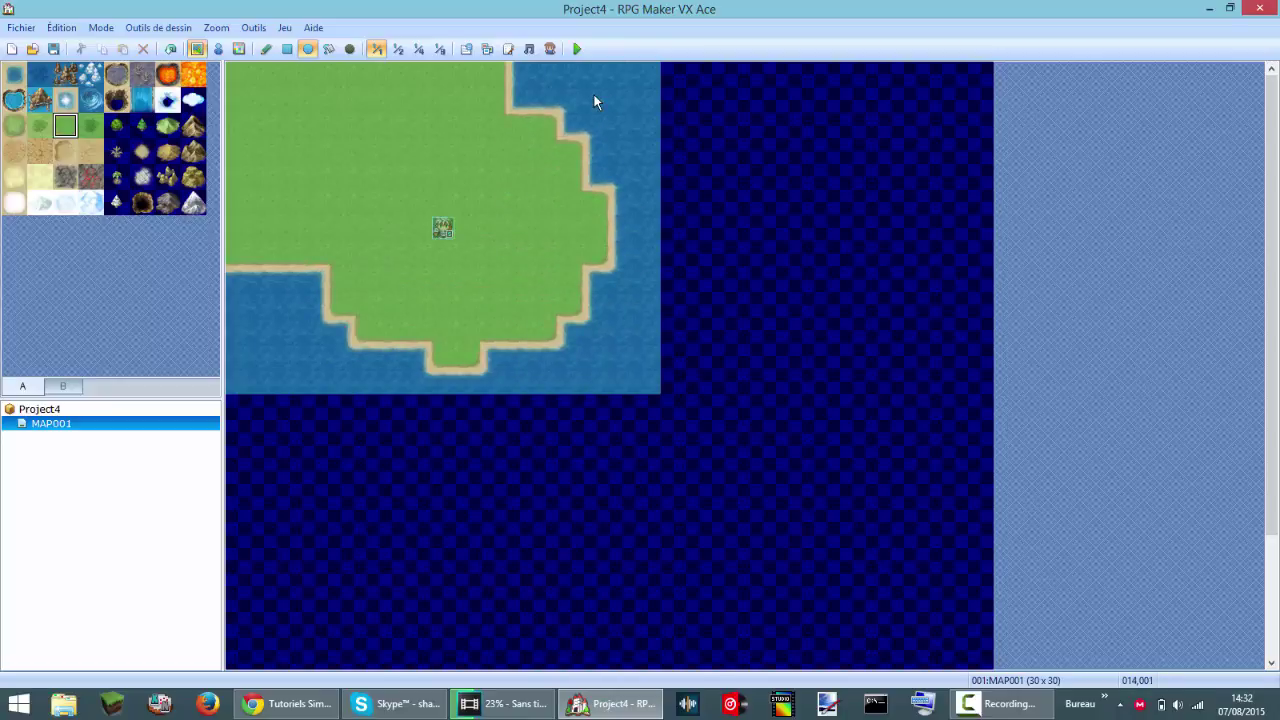
Step: Flood-fill the remaining sea around the landmass with grass
click(328, 48)
click(540, 100)
click(542, 100)
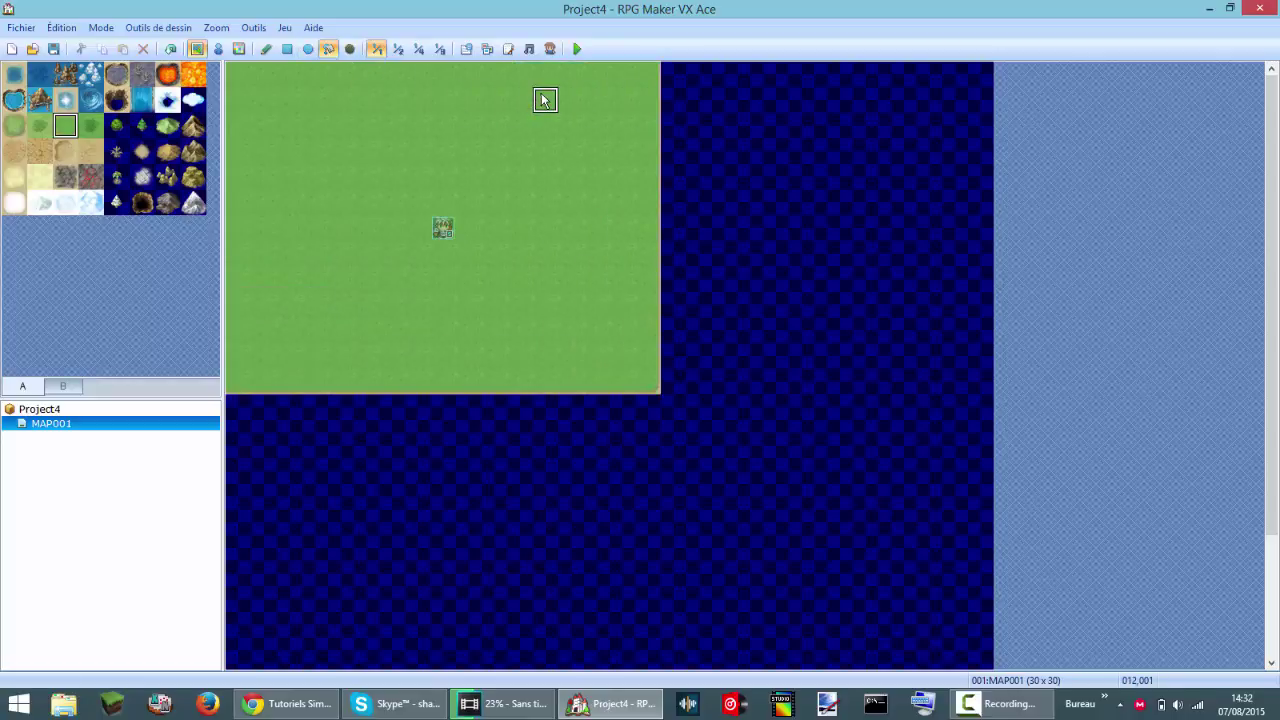
Step: Draw an irregular patch of shadow and a small separate shadow square on the grass, and pencil a single tree nearby
click(350, 48)
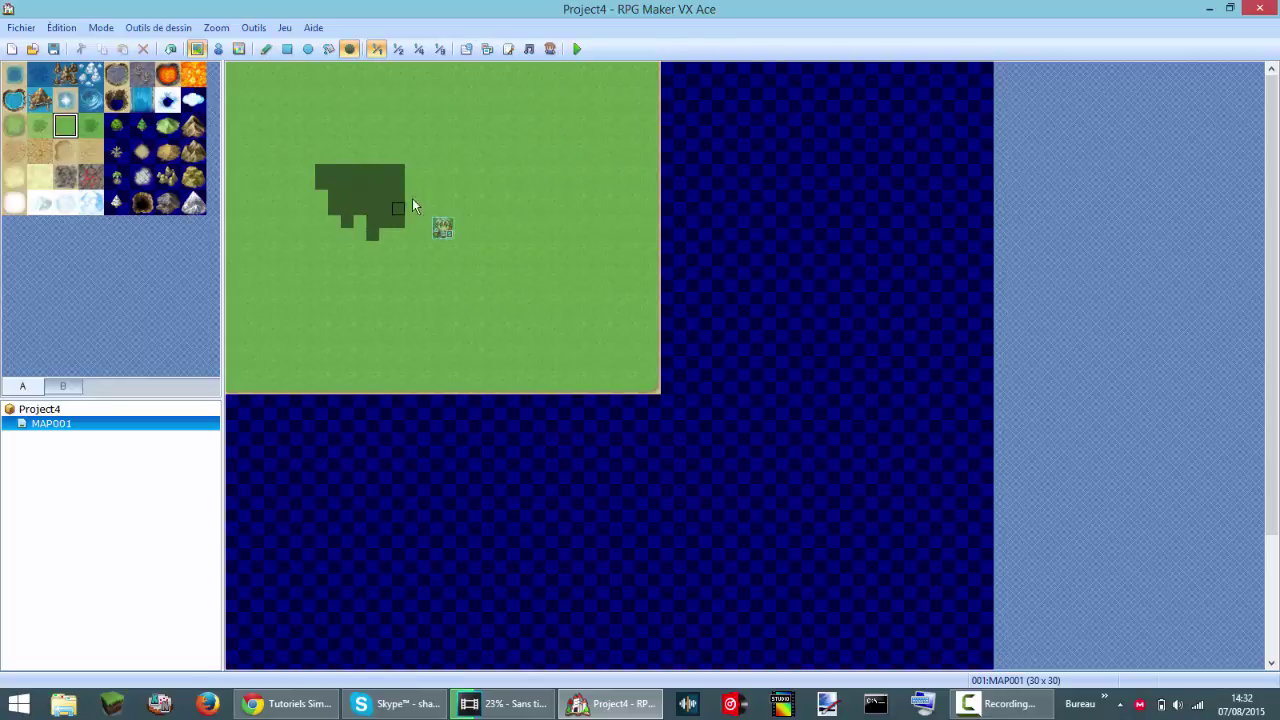
click(385, 145)
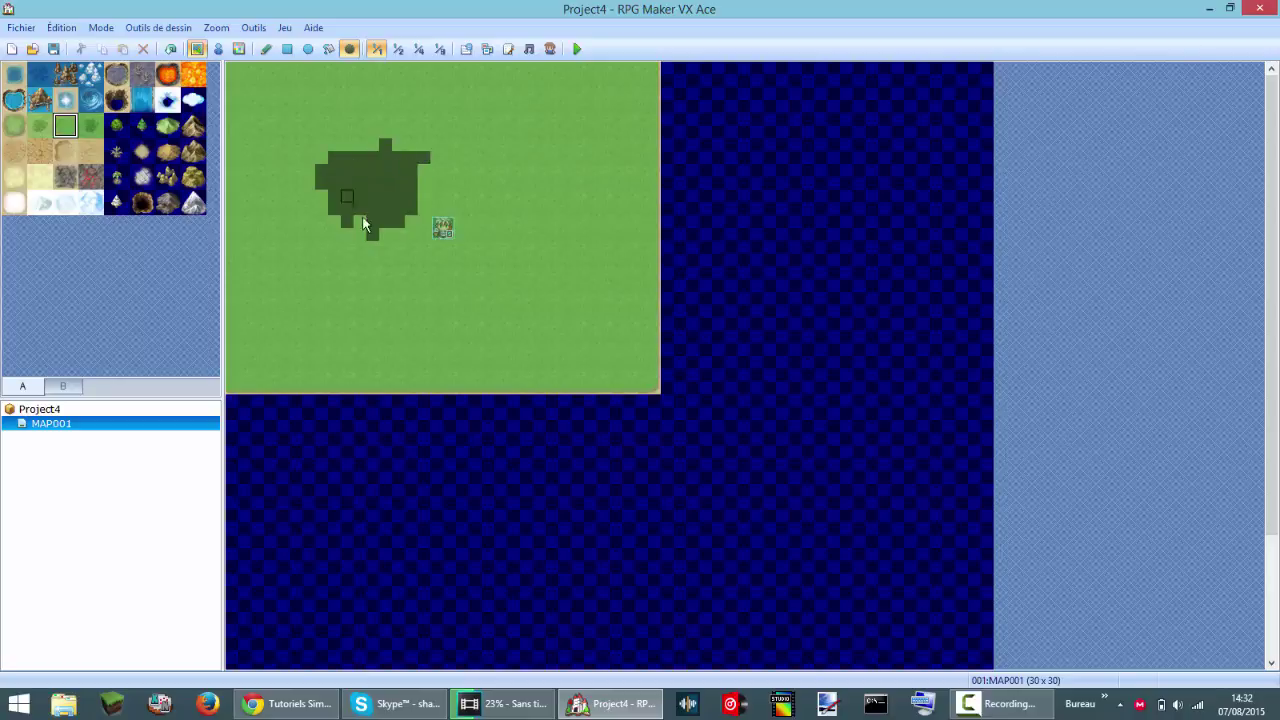
click(118, 131)
click(244, 119)
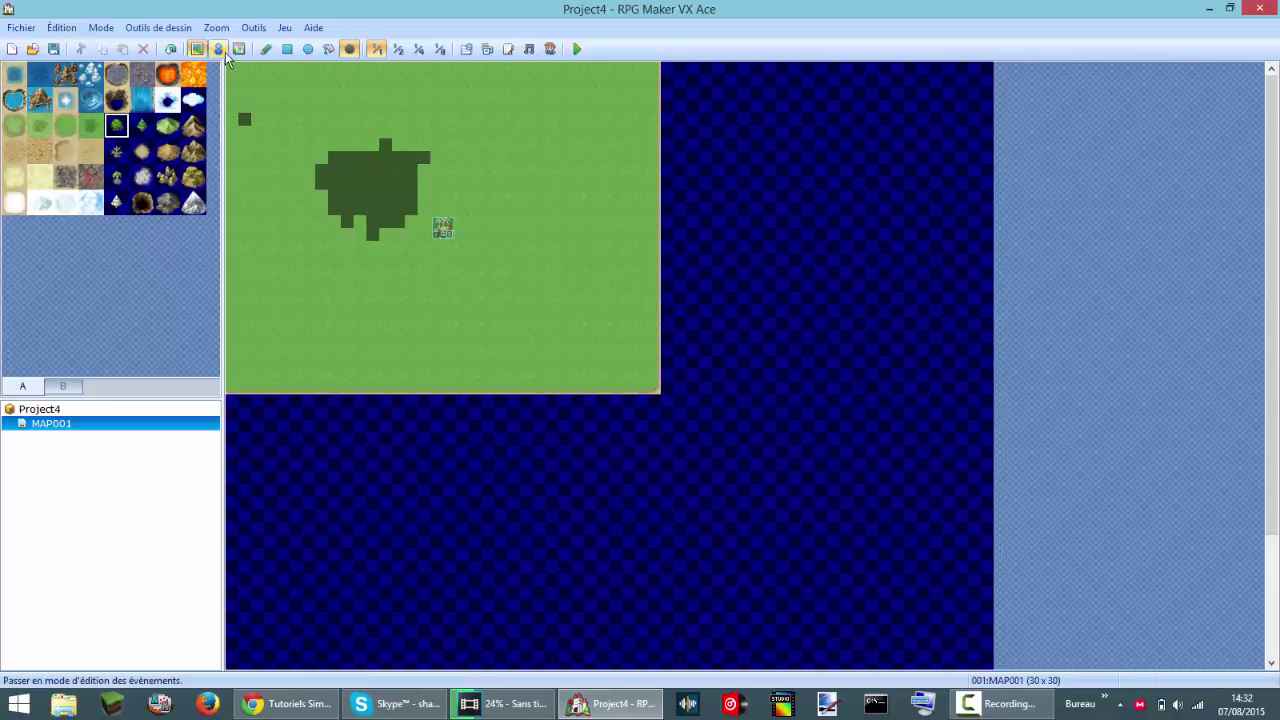
click(267, 50)
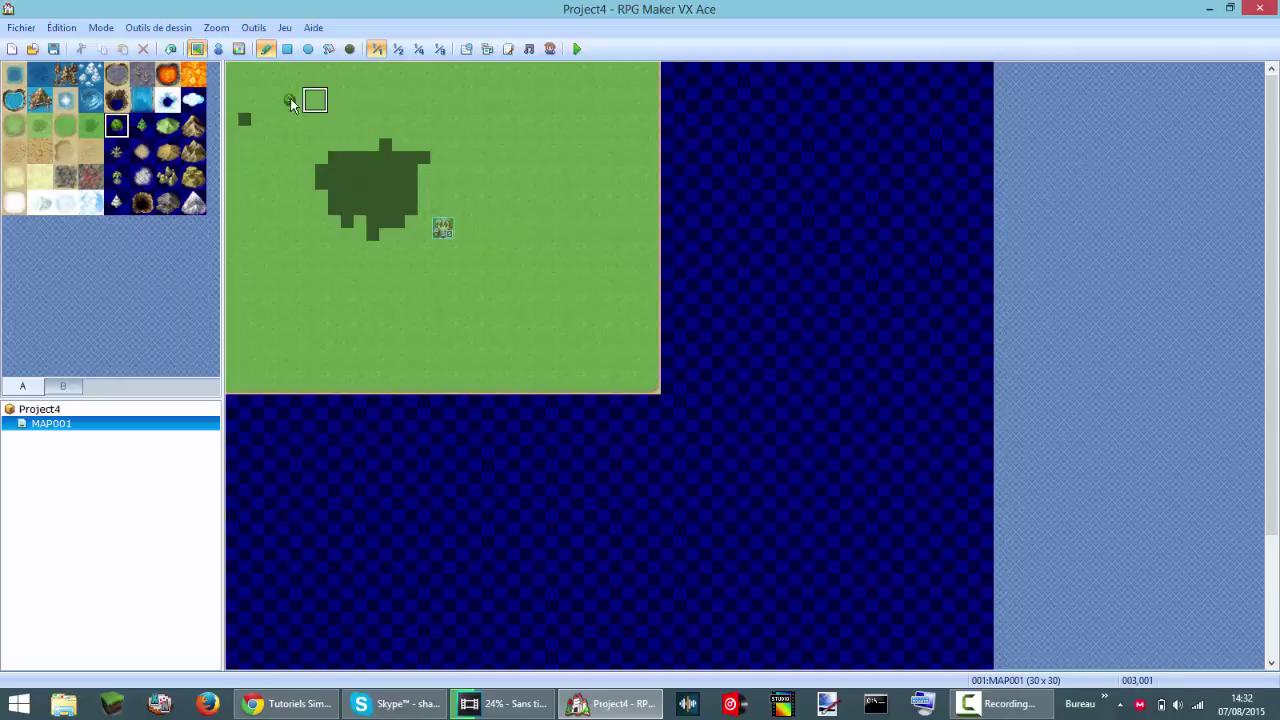
Step: Change MAP001's tileset from Terrain to the outdoor set with stone paving, bushes and roofs in the map properties
right_click(41, 425)
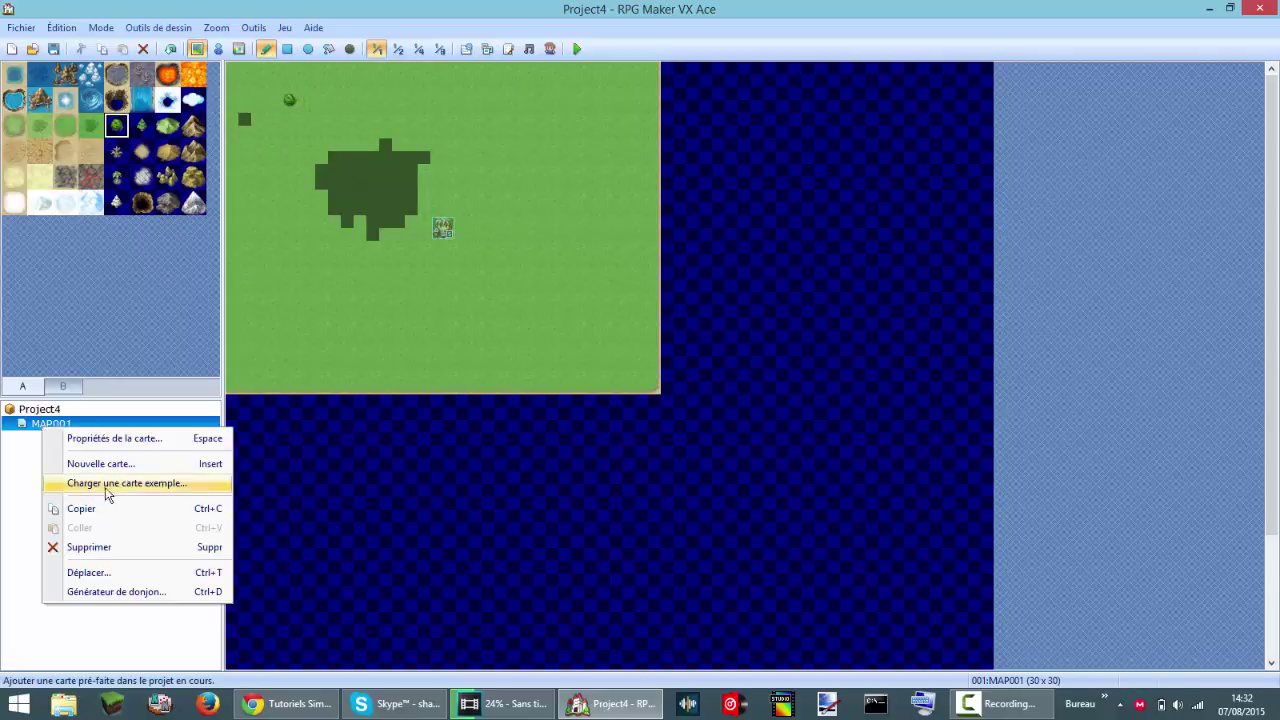
click(146, 440)
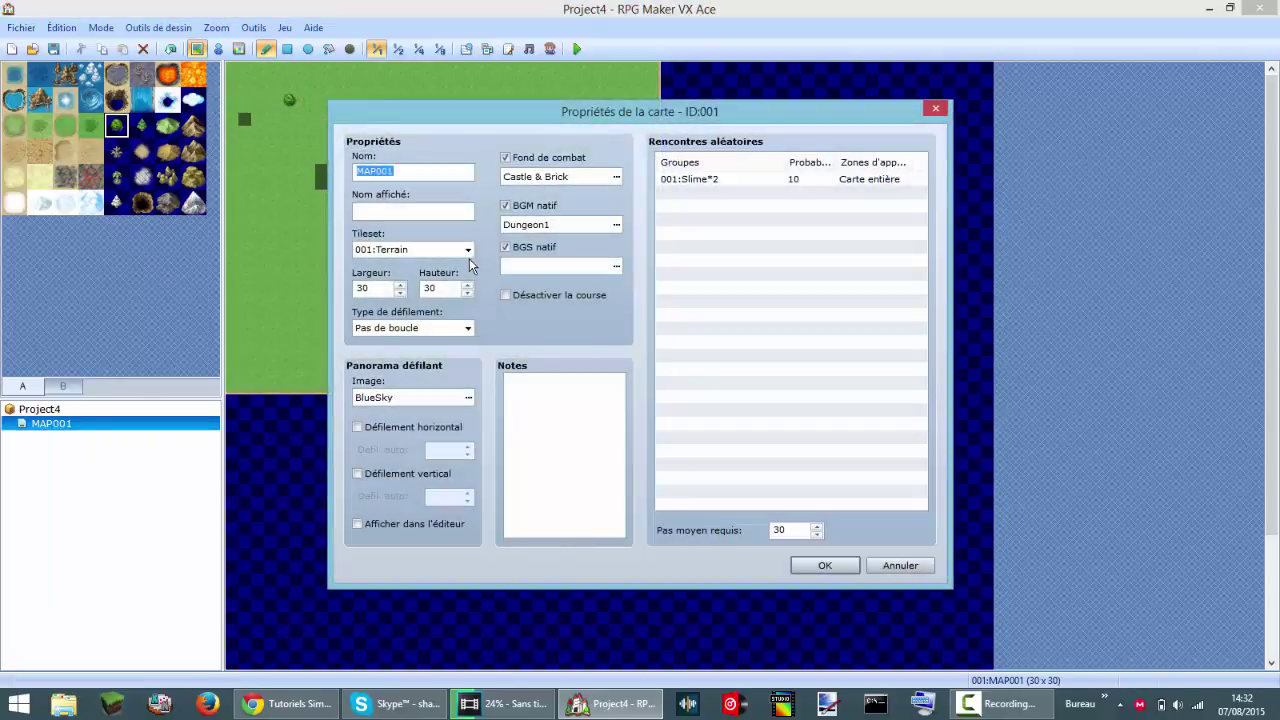
click(468, 250)
click(400, 277)
click(797, 564)
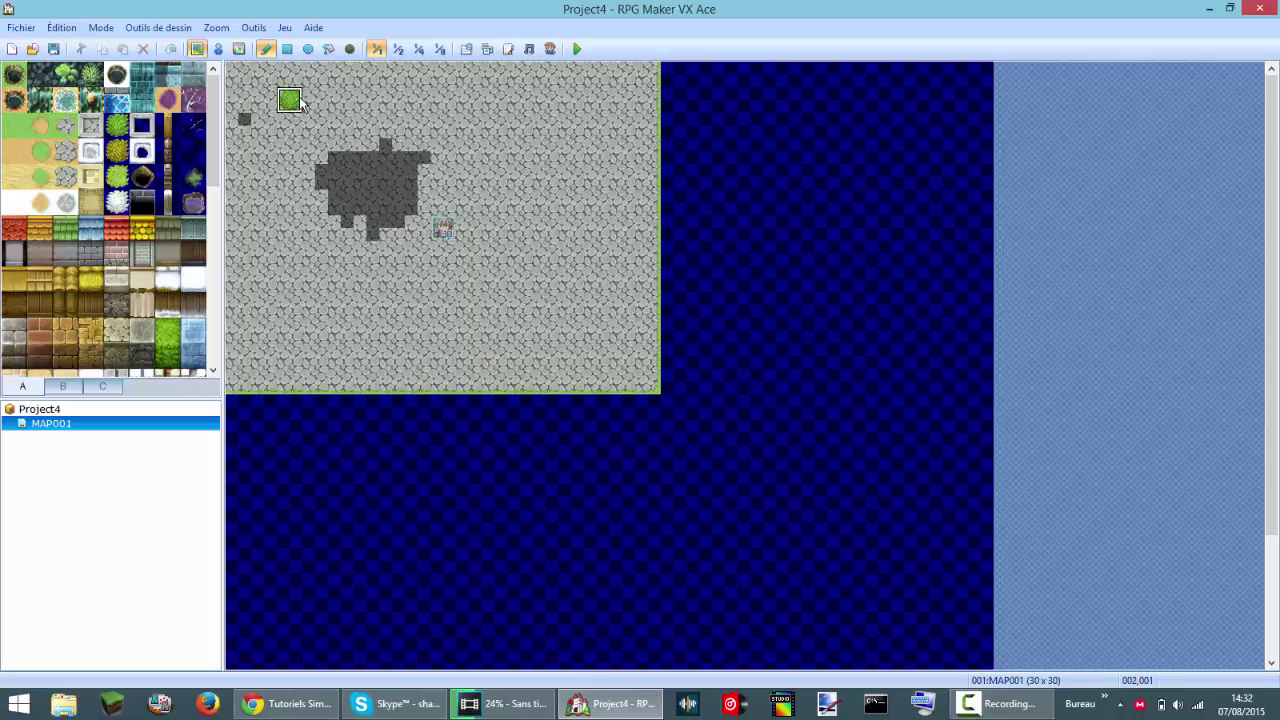
Step: Try a second bush, pencil stone paving over both bushes and all the shadows, and flood-fill the map's empty area with stone
click(478, 97)
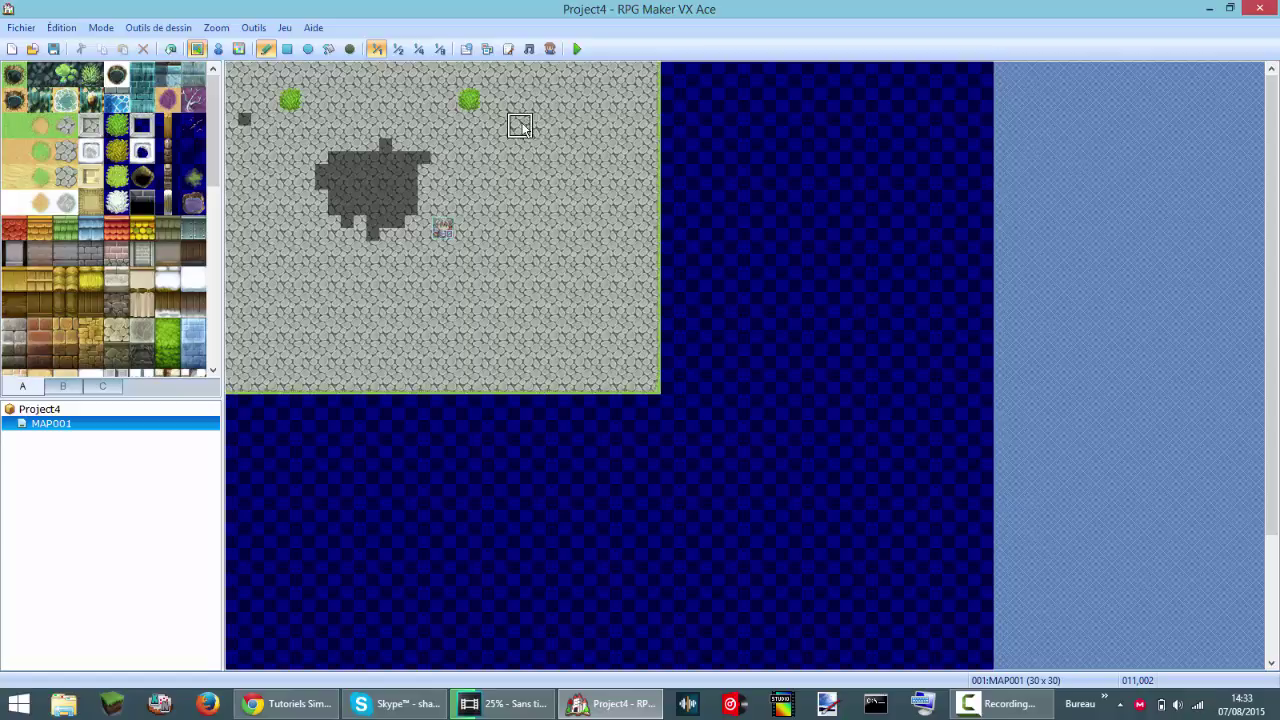
click(470, 100)
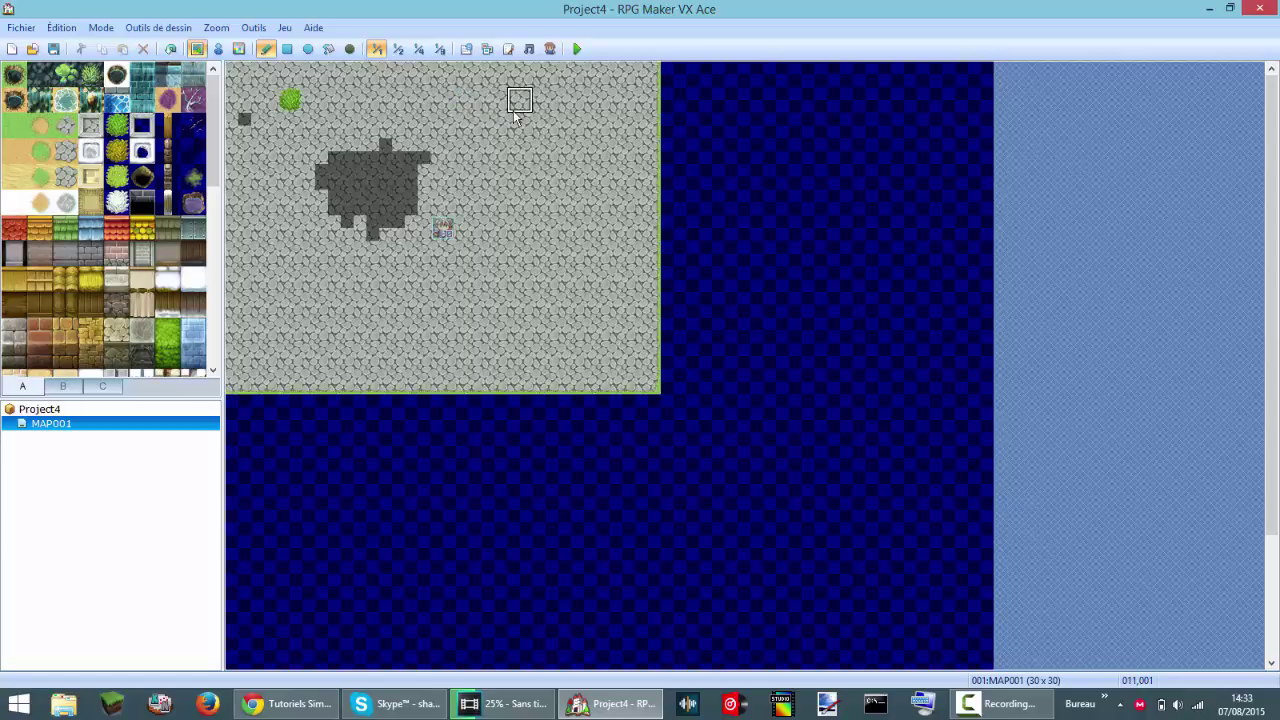
click(290, 100)
mouse_move(362, 200)
mouse_down()
mouse_move(368, 170)
mouse_move(420, 151)
mouse_move(395, 232)
mouse_up()
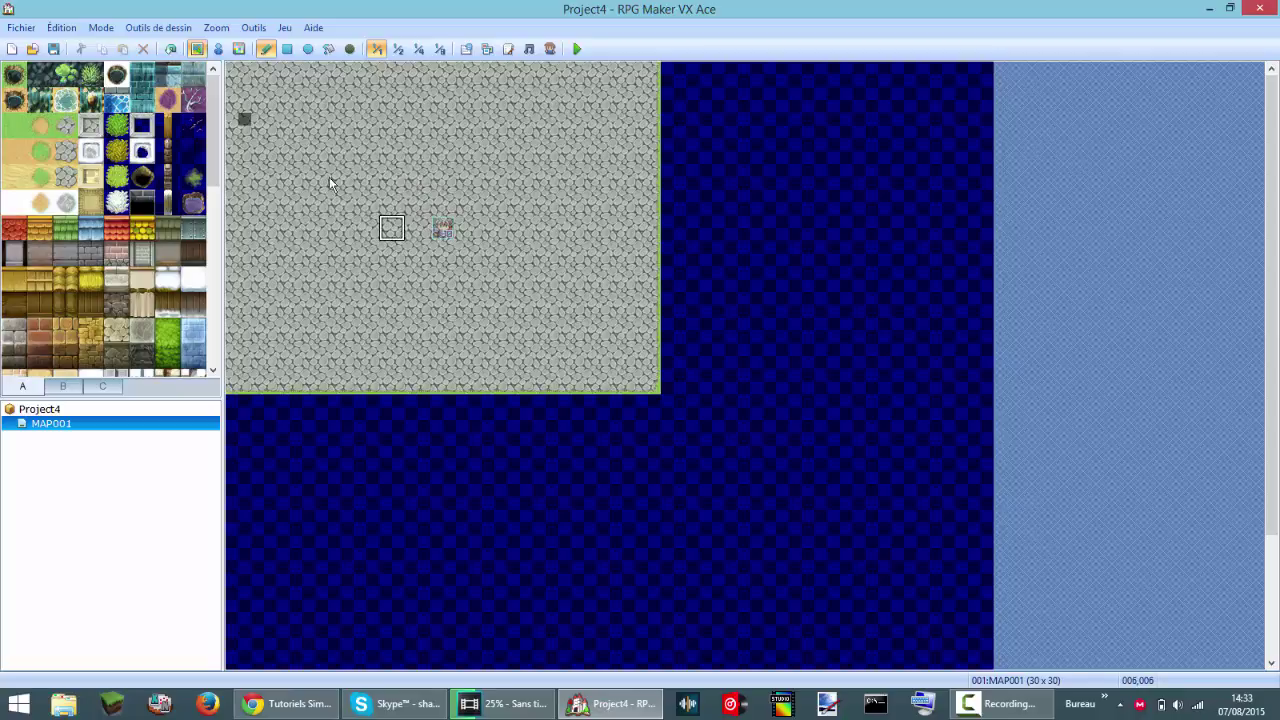
click(249, 128)
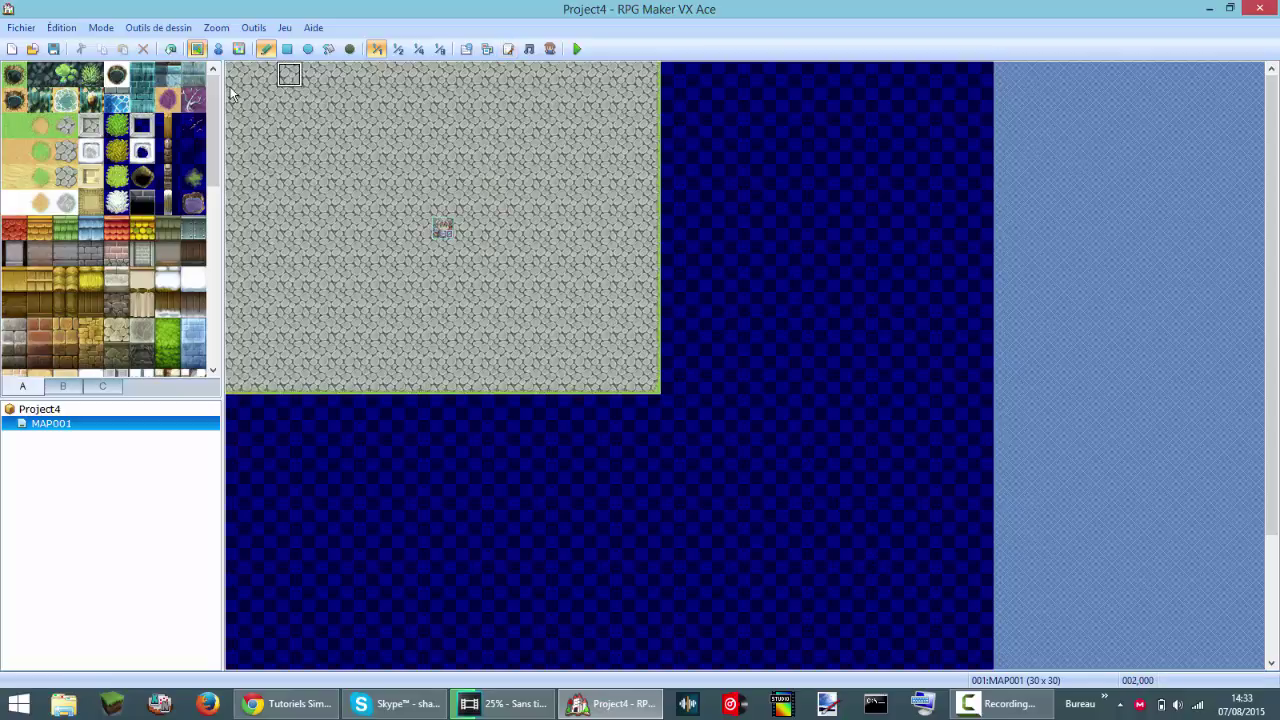
click(329, 49)
click(759, 208)
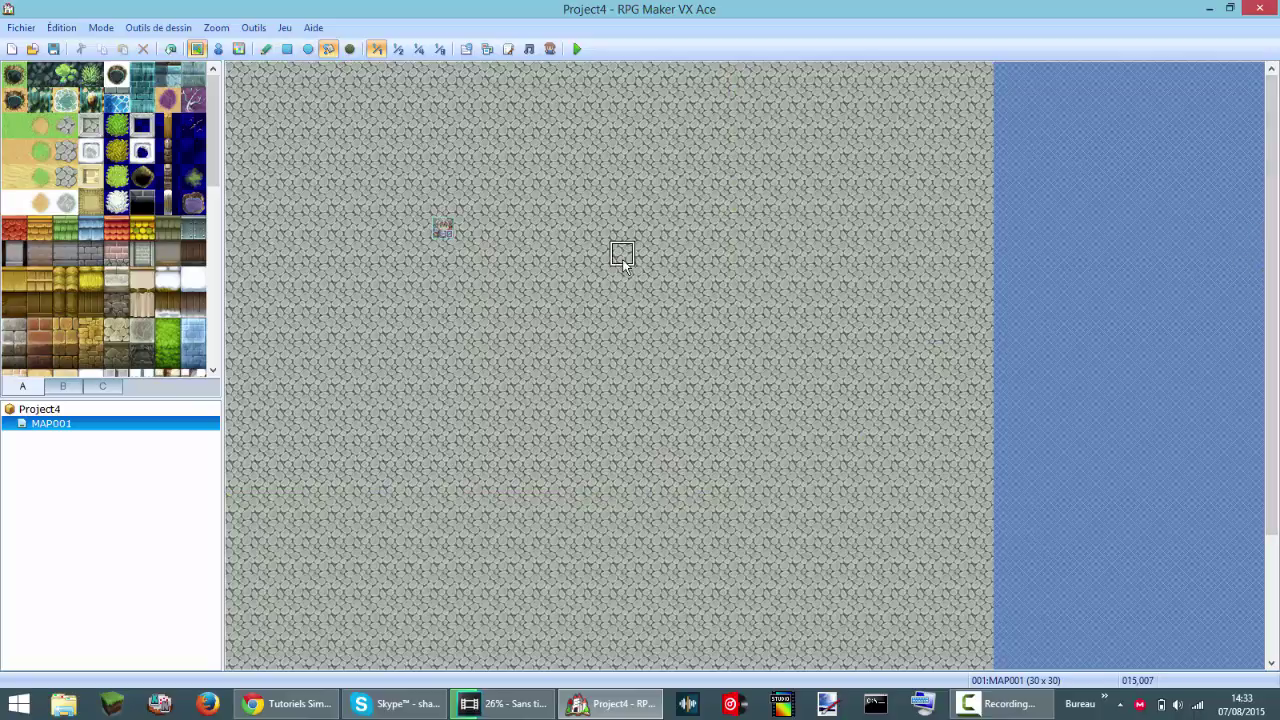
Step: View the map at 1/2, 1/4 and 1/8 scale, and return to full size to look over its whole height
click(398, 49)
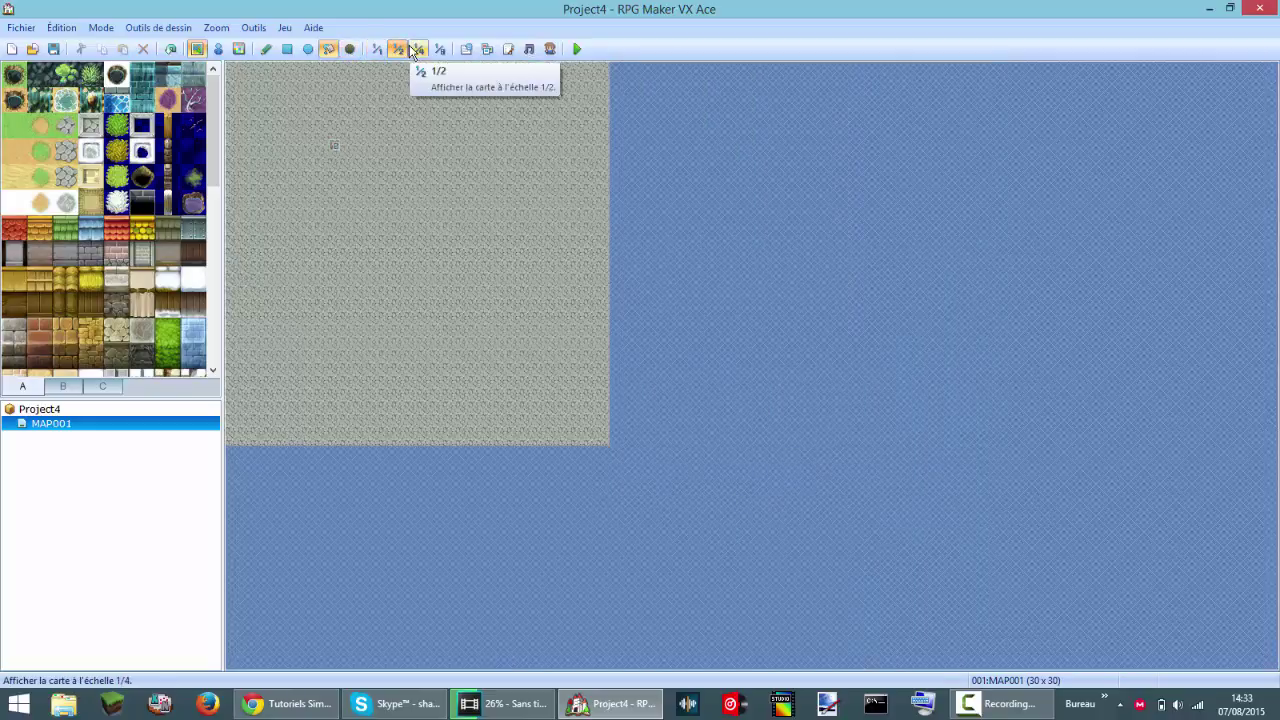
click(416, 50)
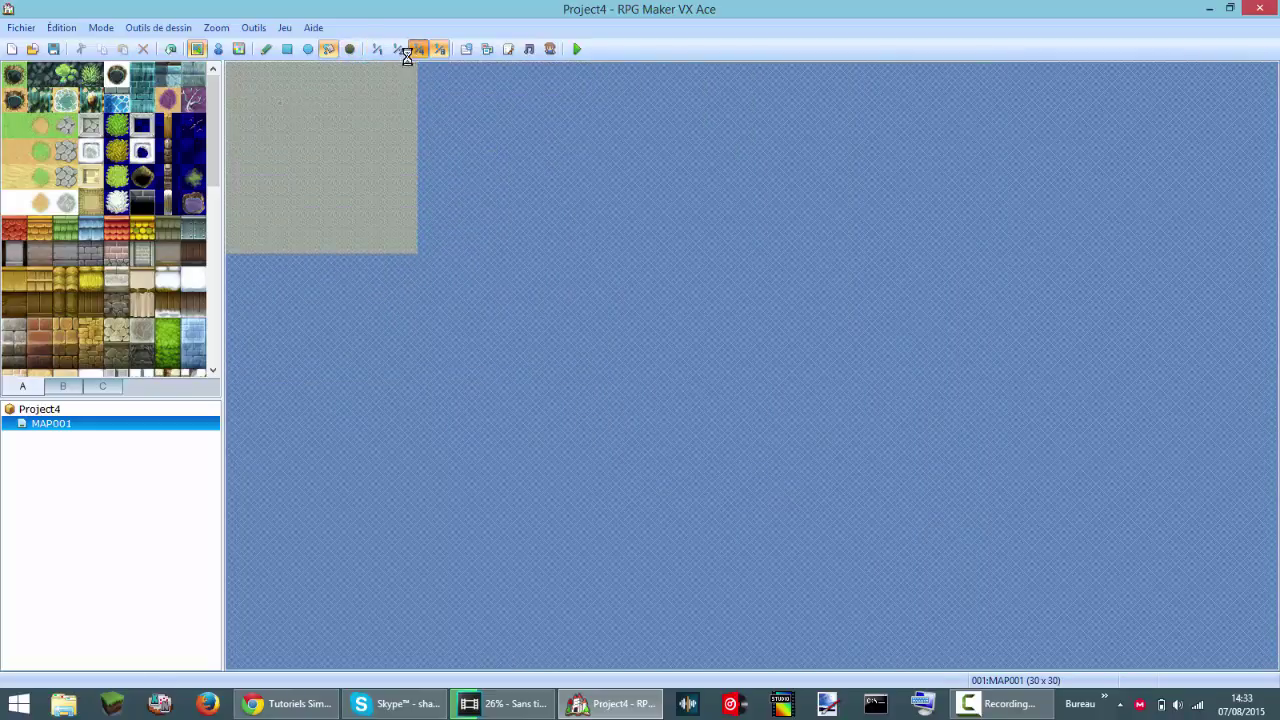
click(397, 50)
click(383, 51)
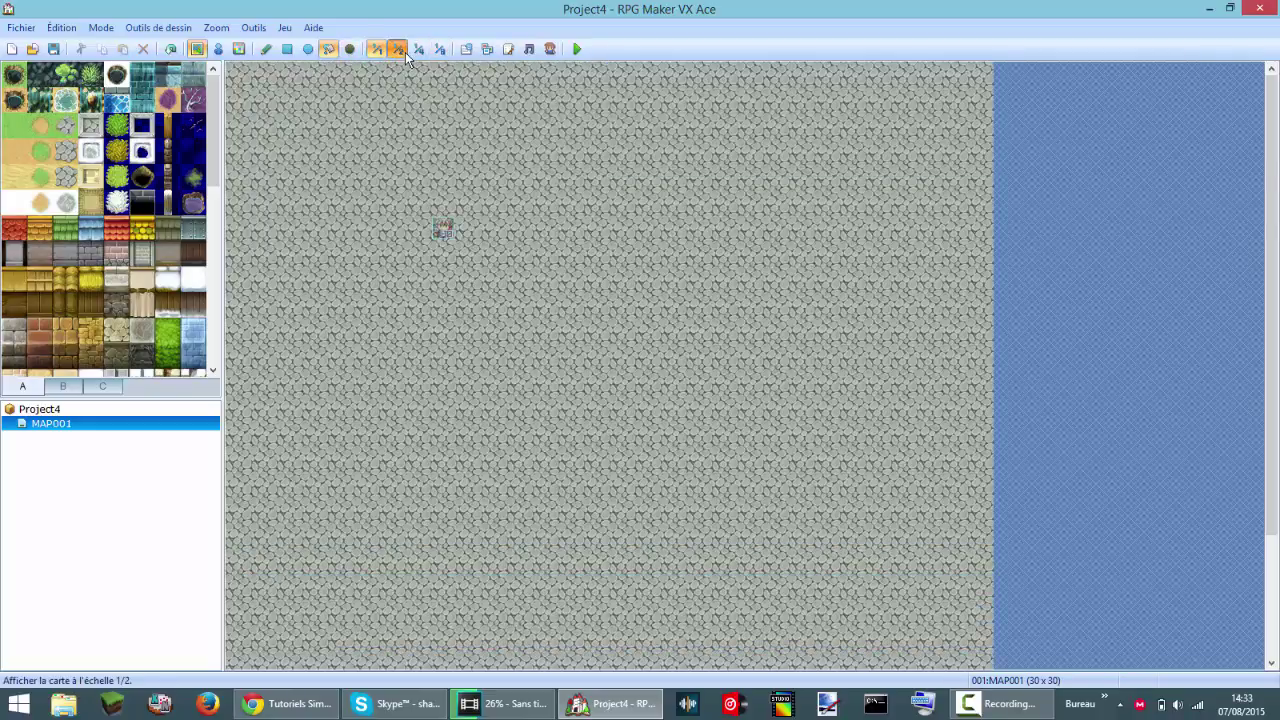
click(418, 50)
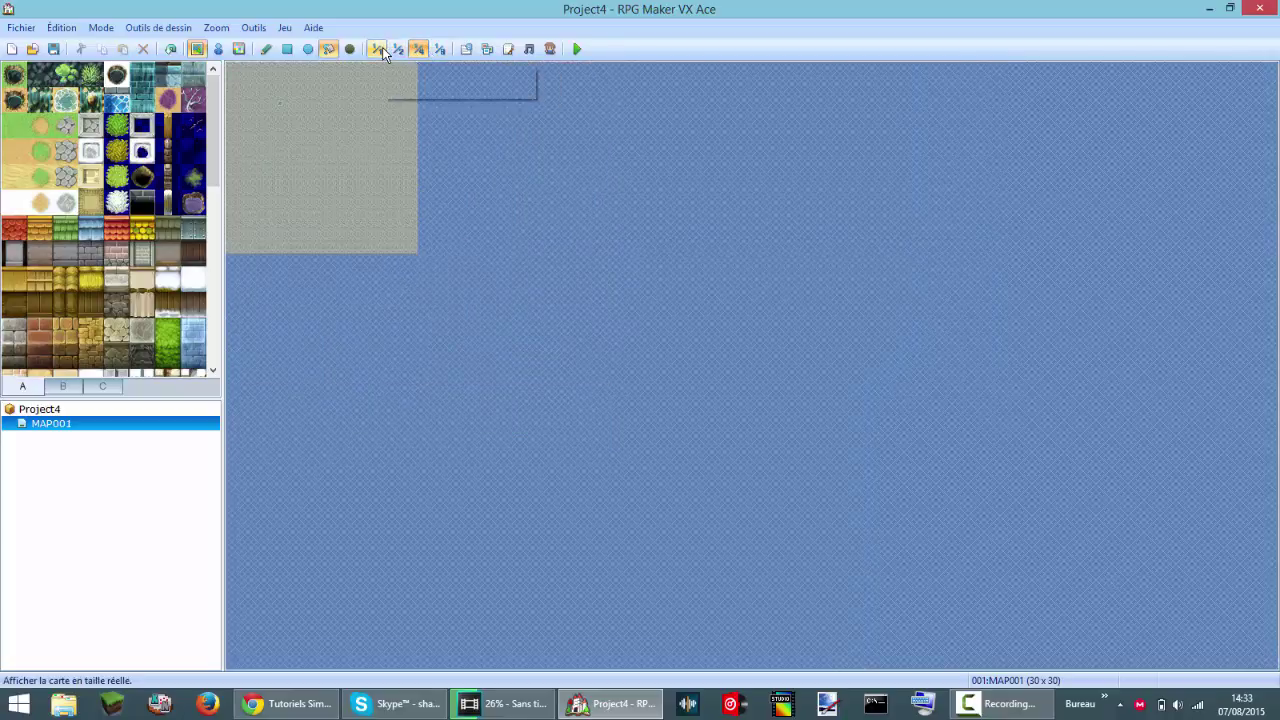
click(382, 48)
click(397, 50)
click(418, 50)
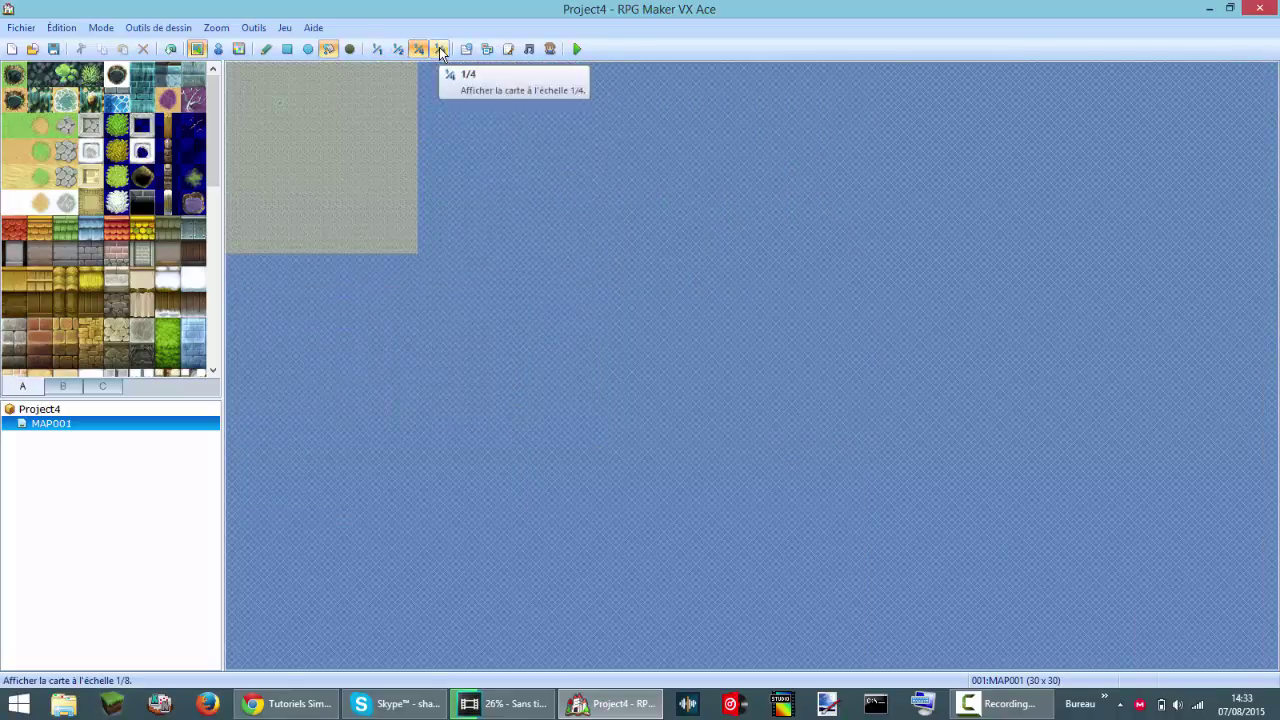
click(440, 50)
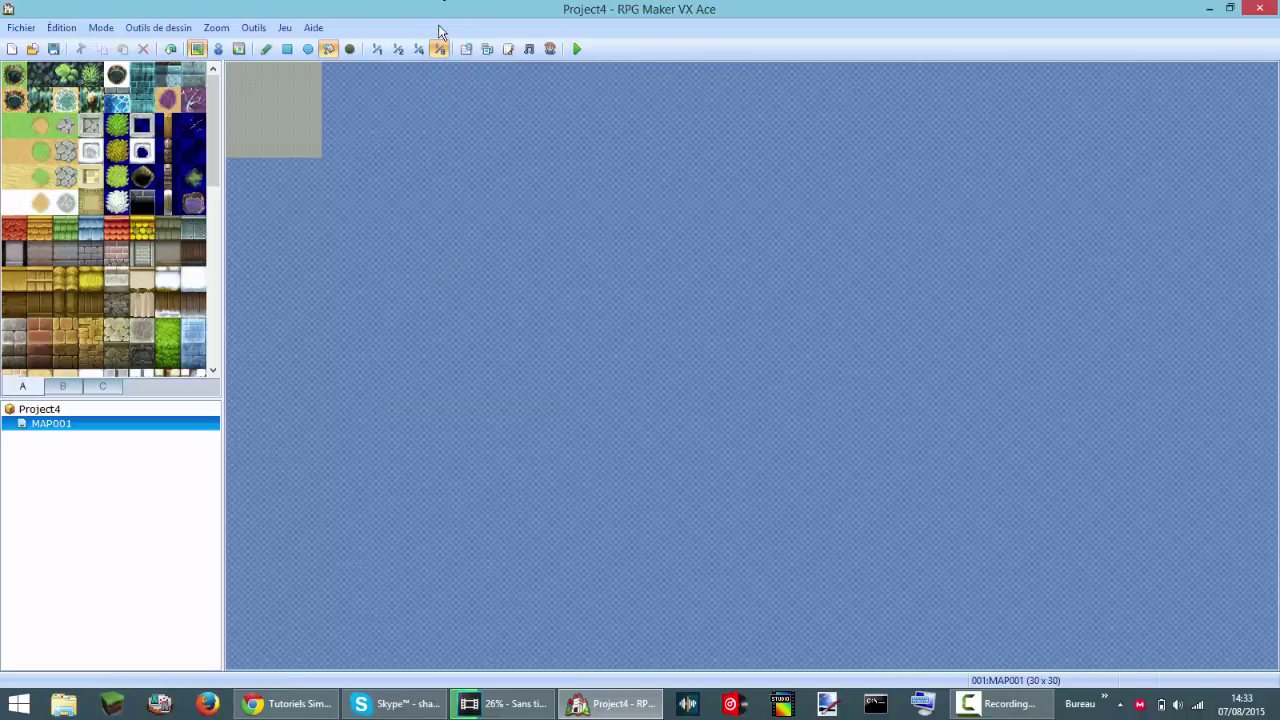
click(376, 48)
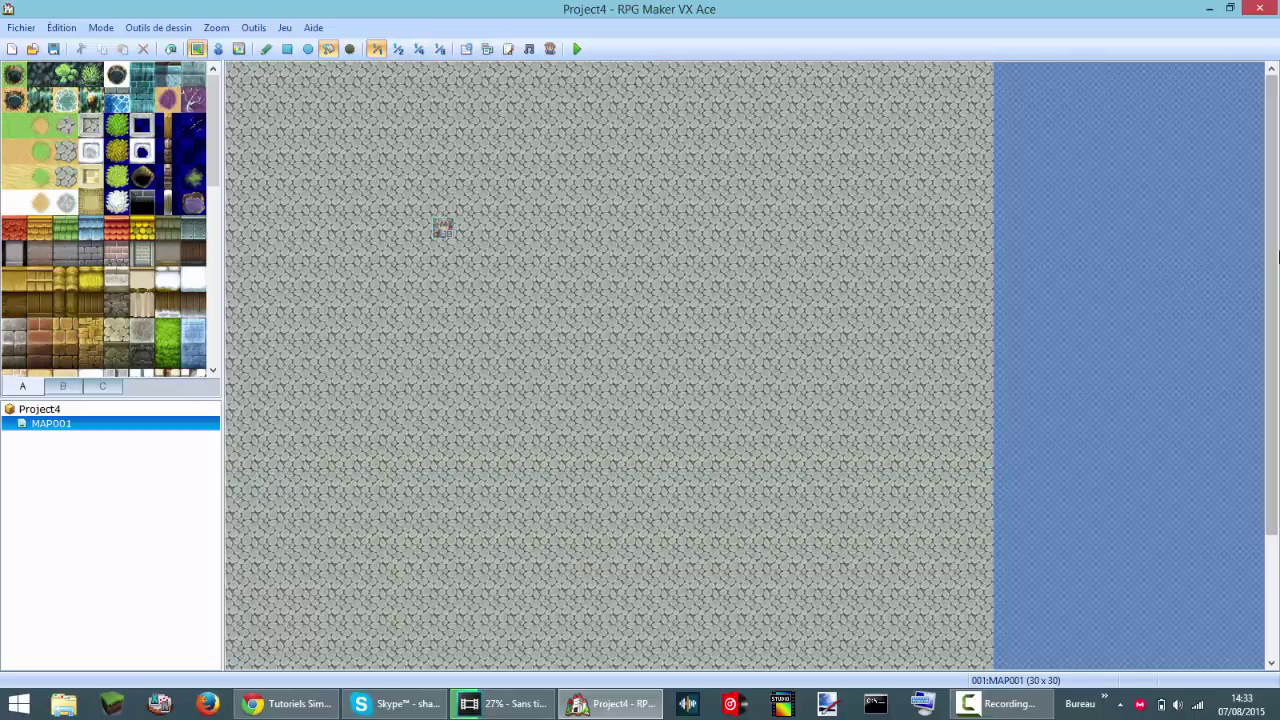
drag(1274, 405, 1274, 530)
drag(1272, 446, 1272, 324)
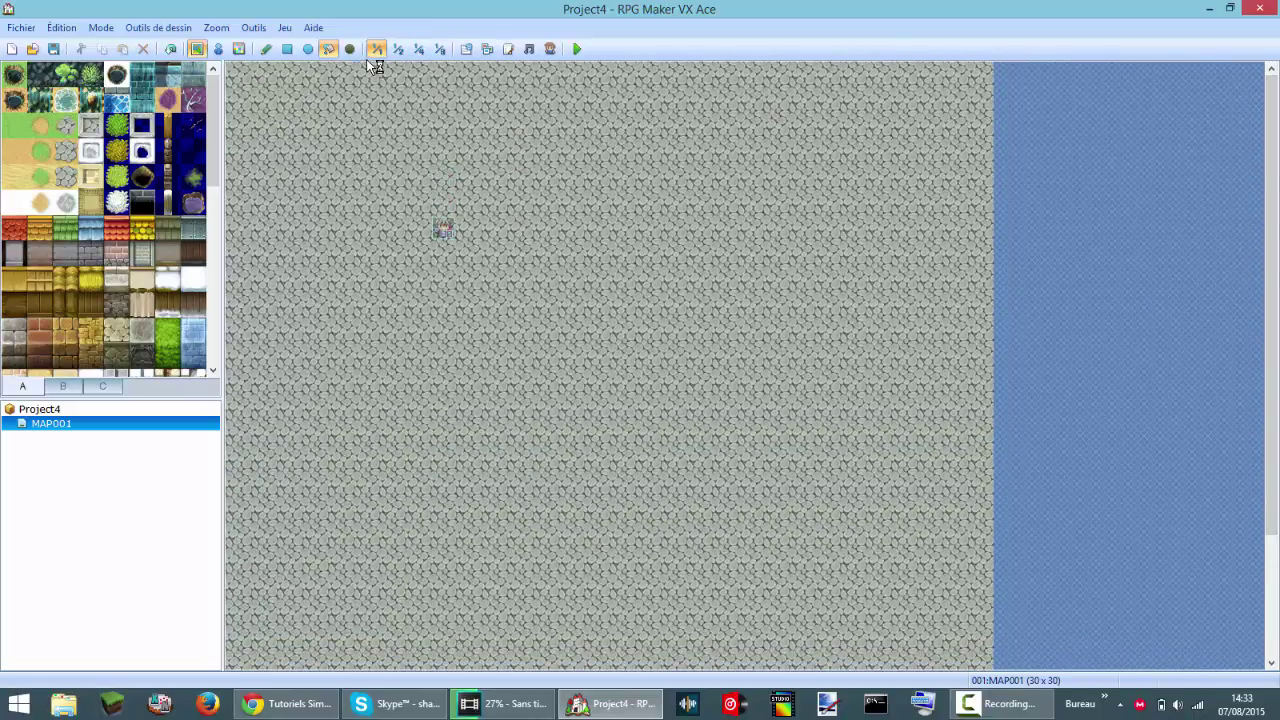
Step: Open the database and look through the heroes, classes, skills, items, weapons and armours, and close it without changes
click(476, 52)
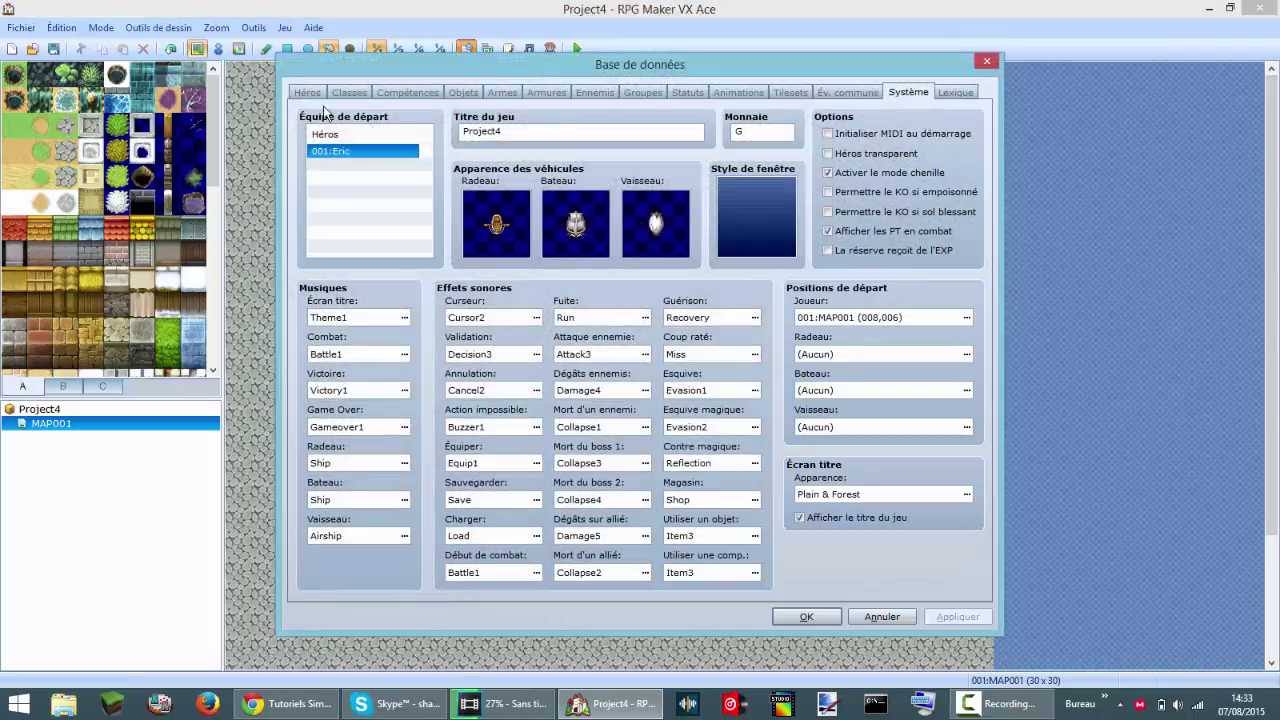
click(308, 91)
click(345, 92)
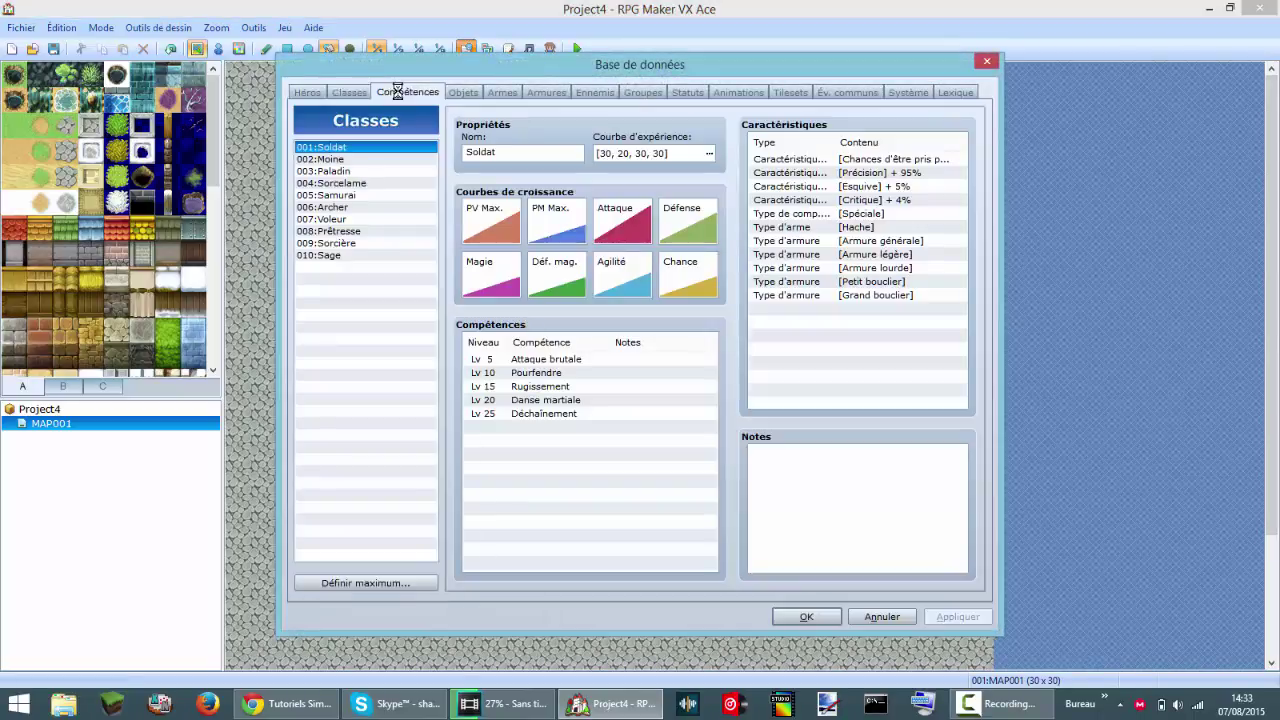
click(397, 91)
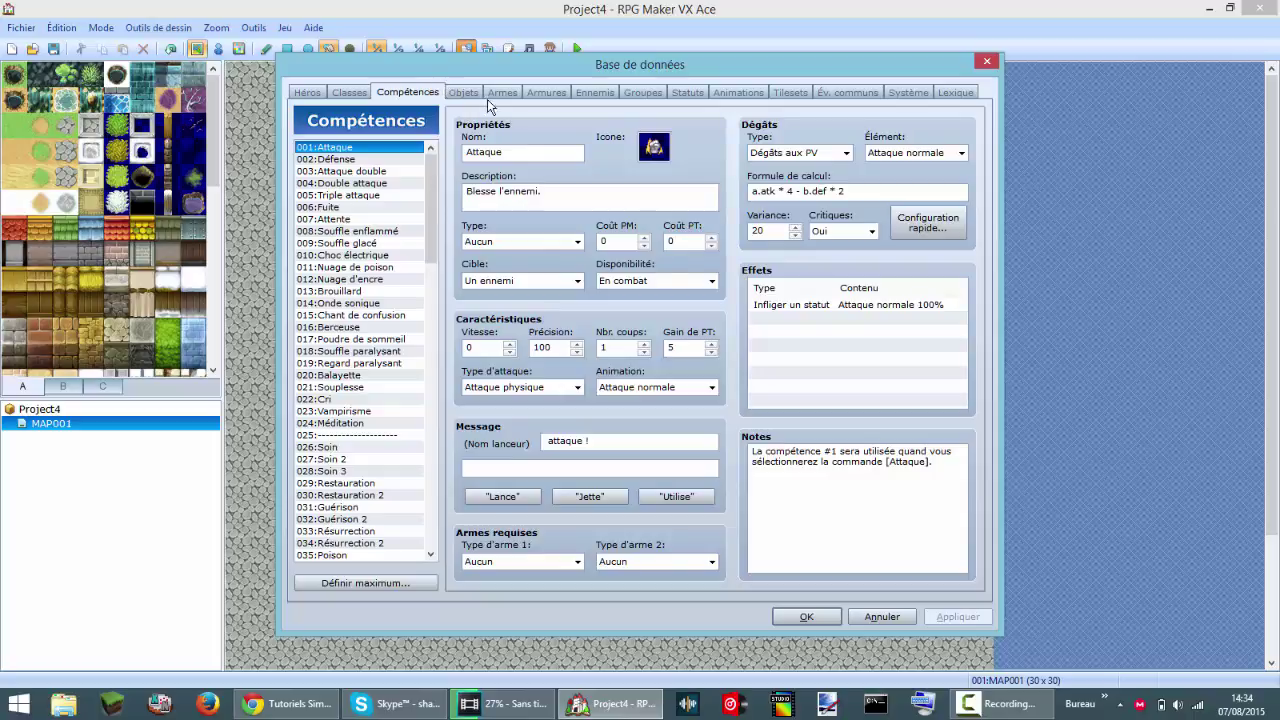
click(470, 93)
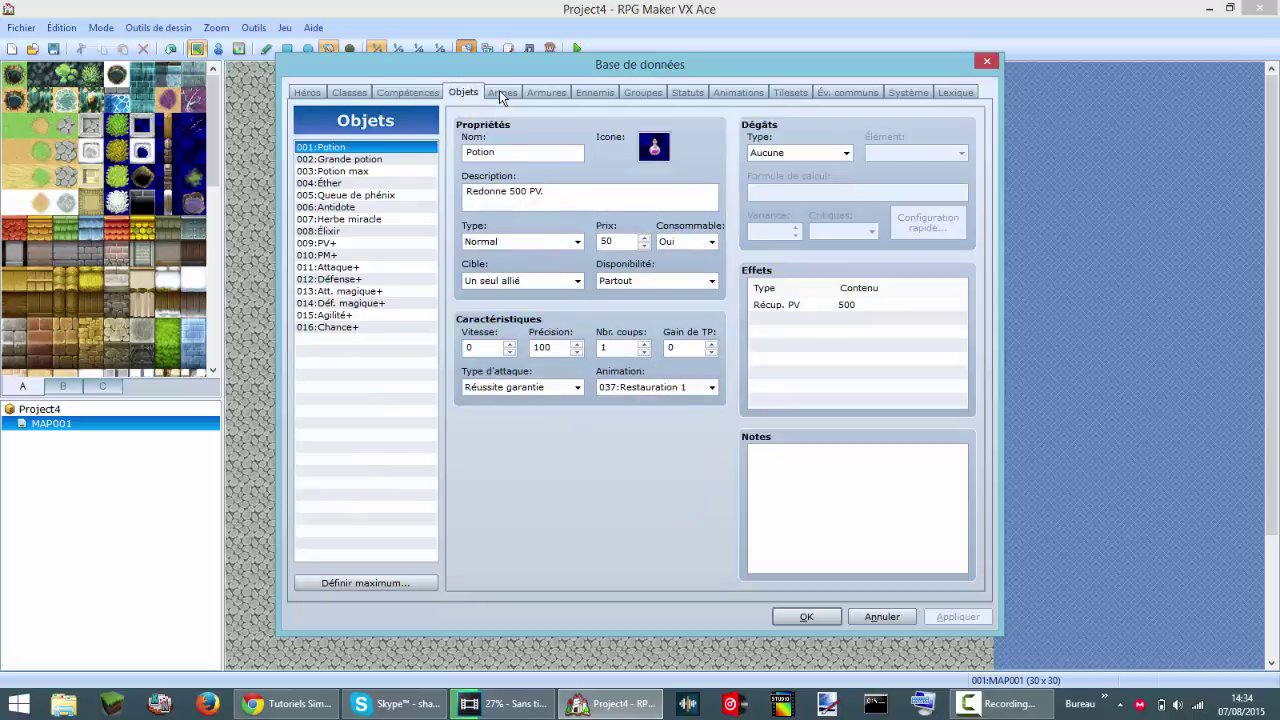
click(505, 93)
click(547, 93)
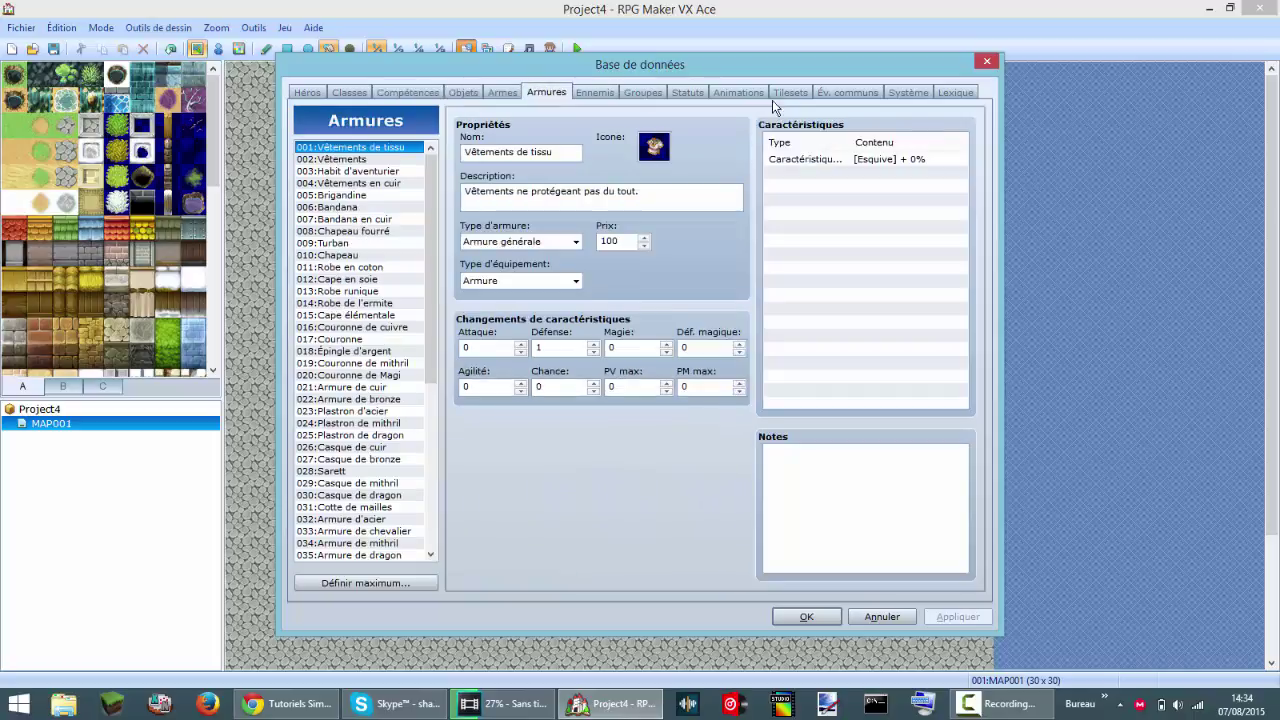
click(989, 62)
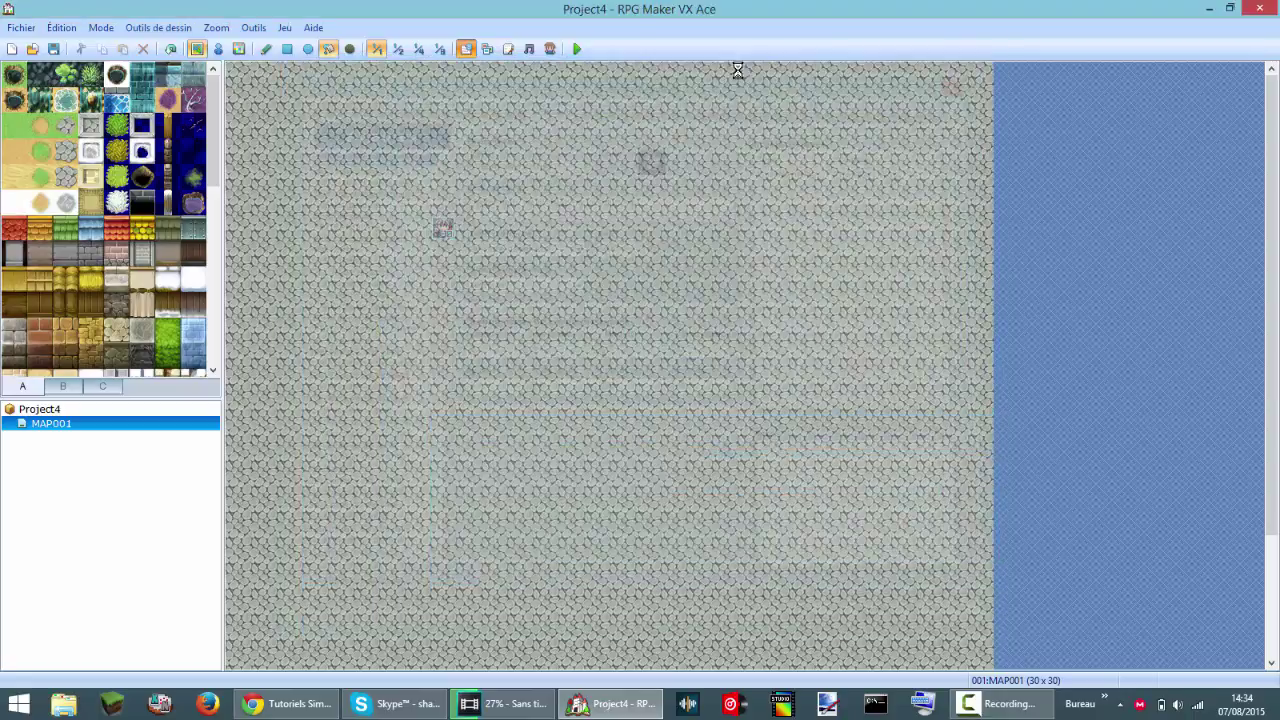
Step: Open the resource manager, browse its graphics, audio and movie folders, and close it
click(490, 49)
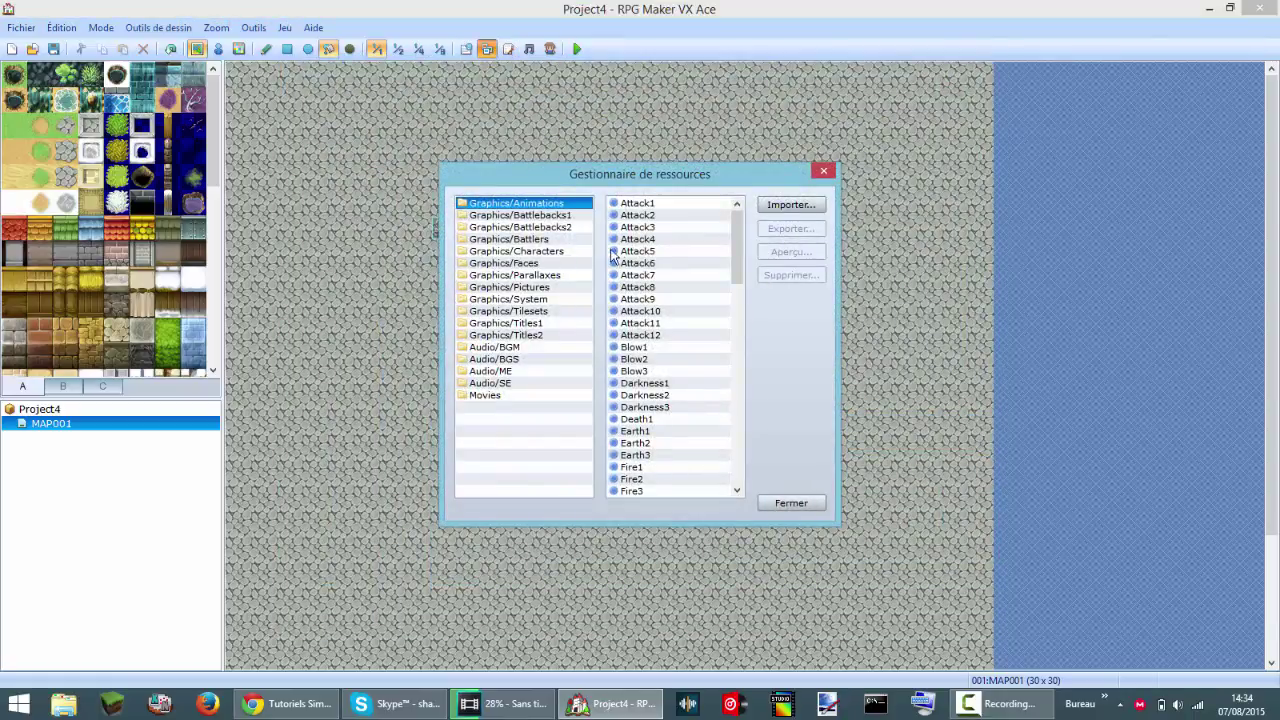
drag(529, 217, 532, 404)
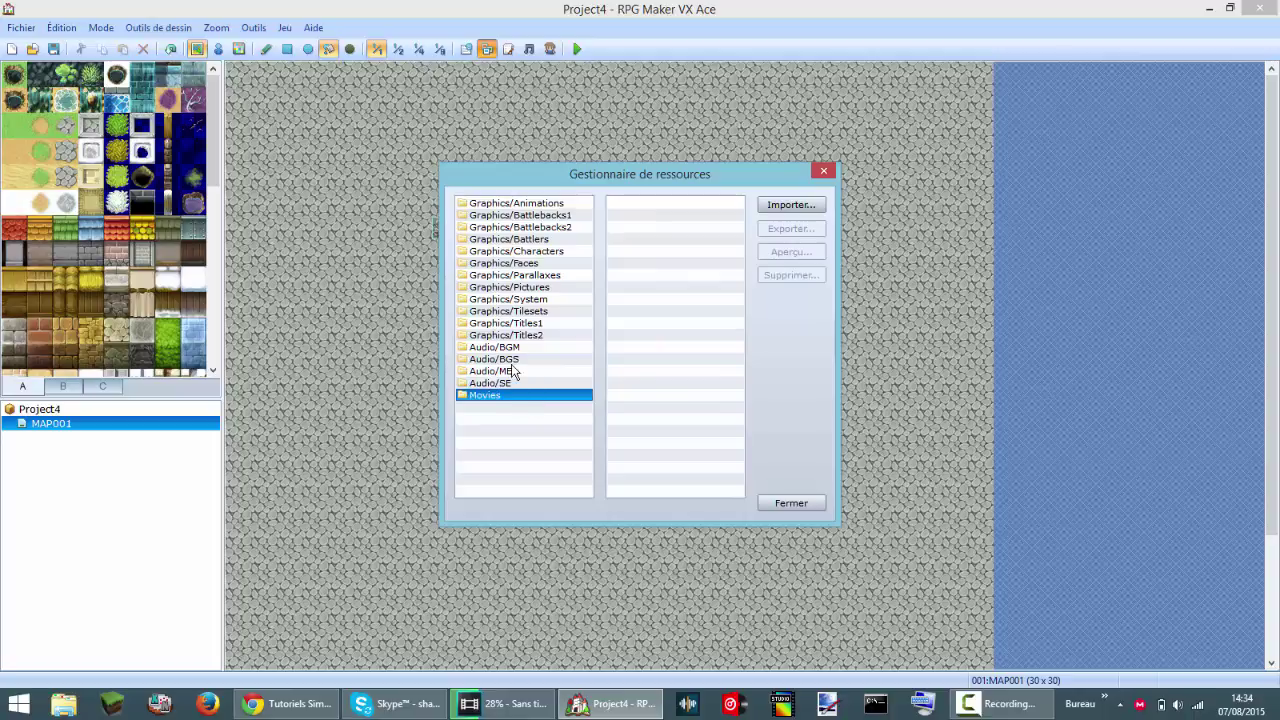
drag(525, 302, 527, 233)
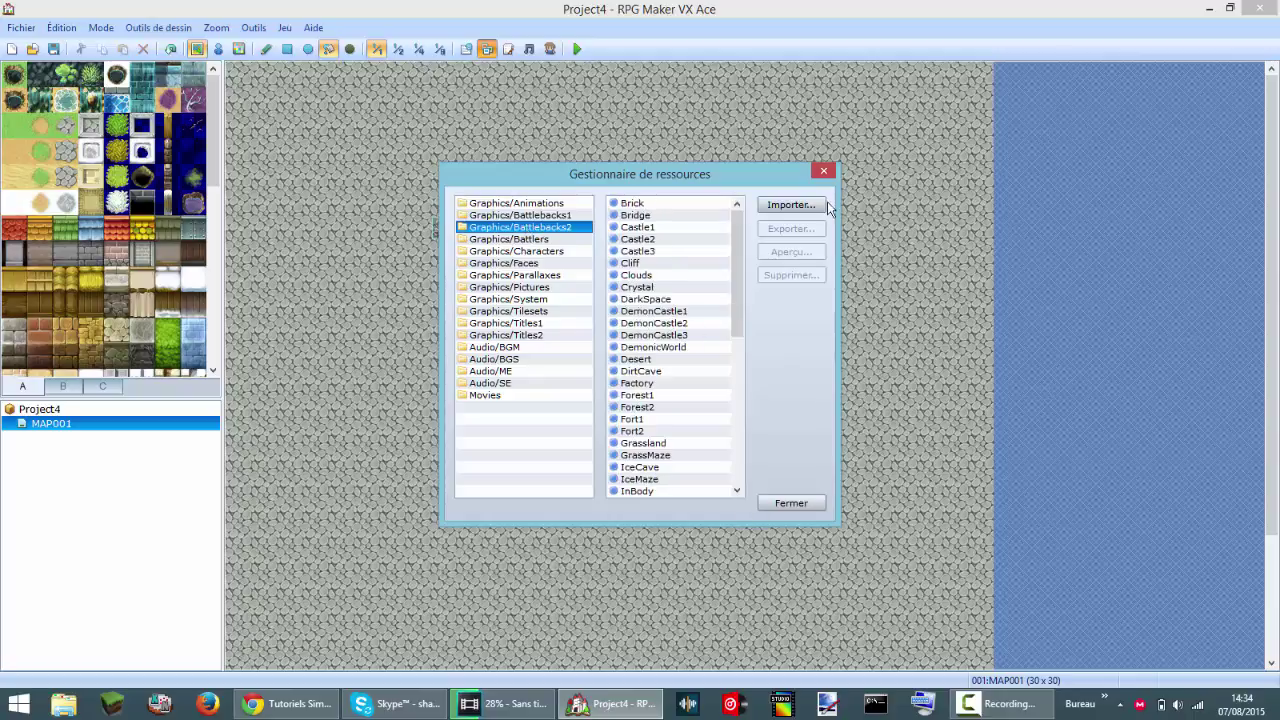
click(826, 173)
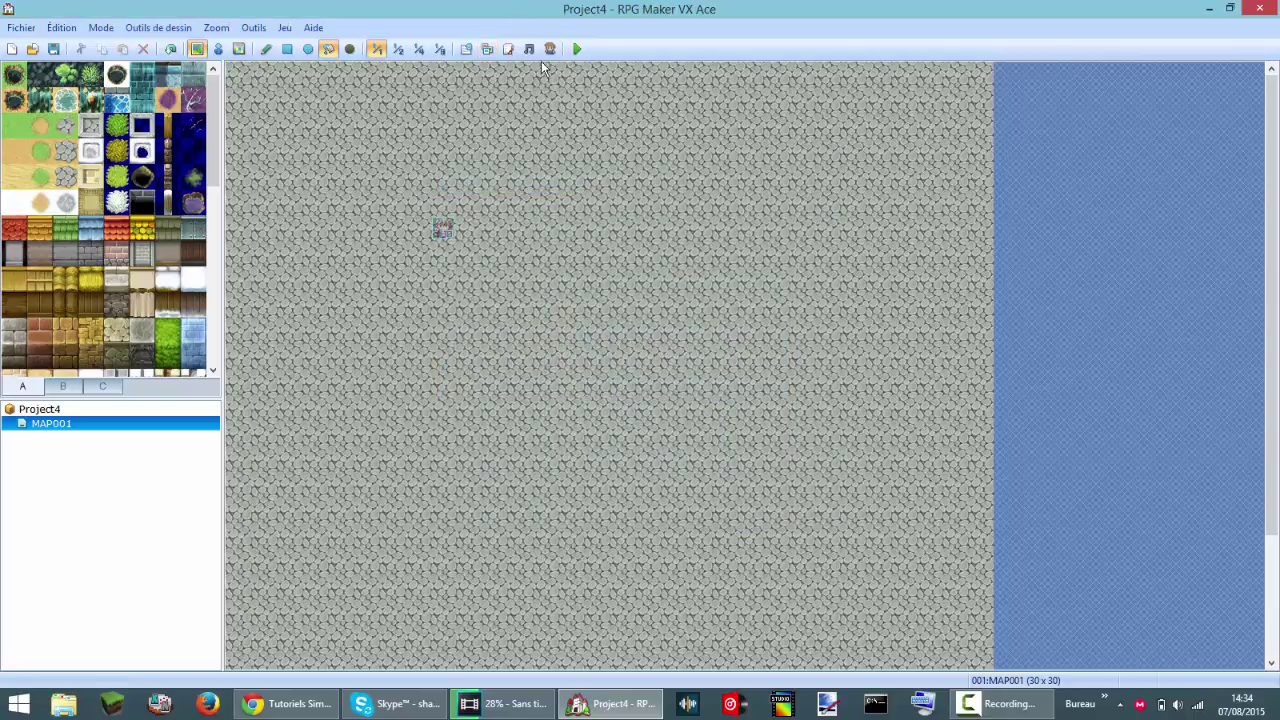
Step: Open the sound tester, look through the BGM, BGS, ME and SE lists, and close it
click(532, 57)
click(624, 238)
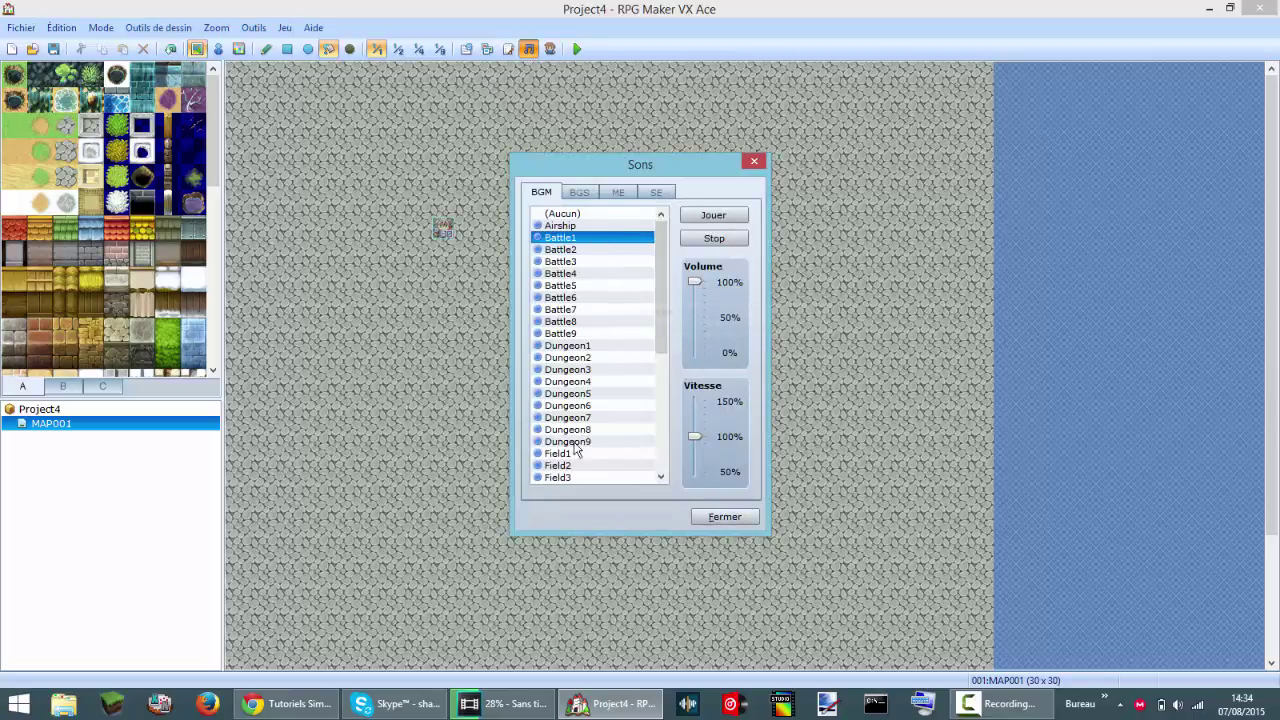
click(578, 194)
click(617, 194)
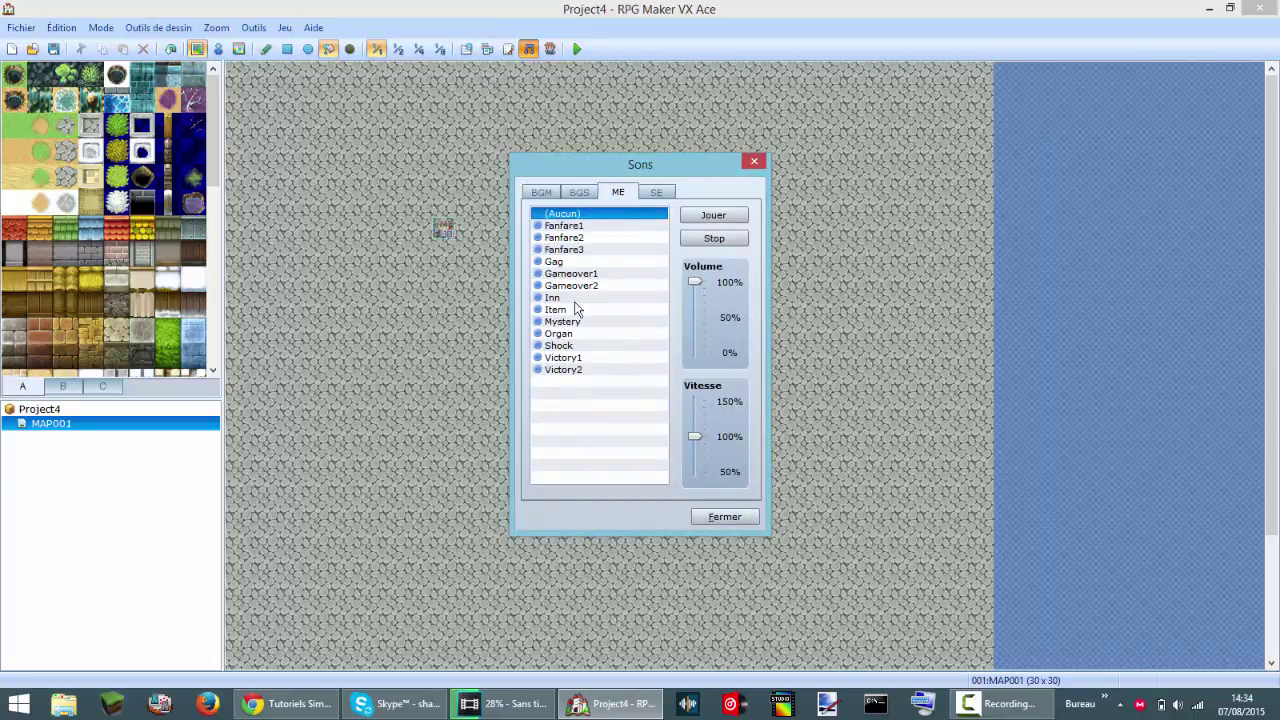
click(652, 194)
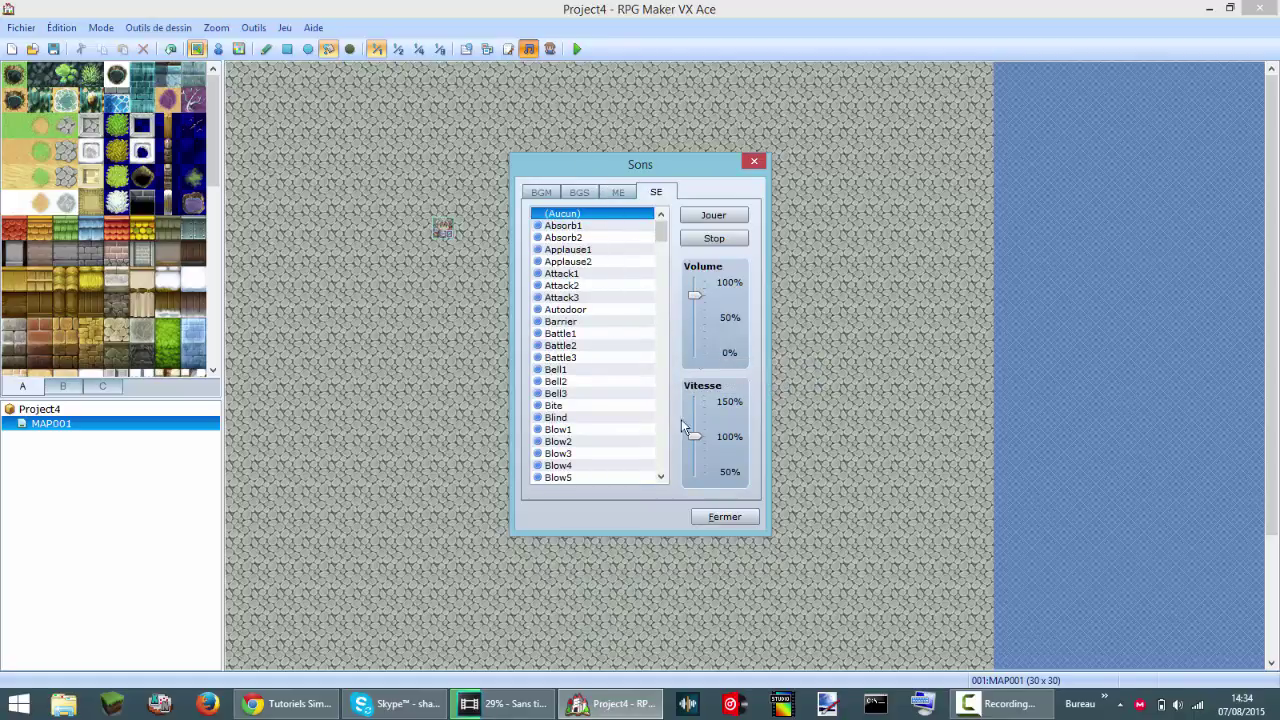
click(731, 518)
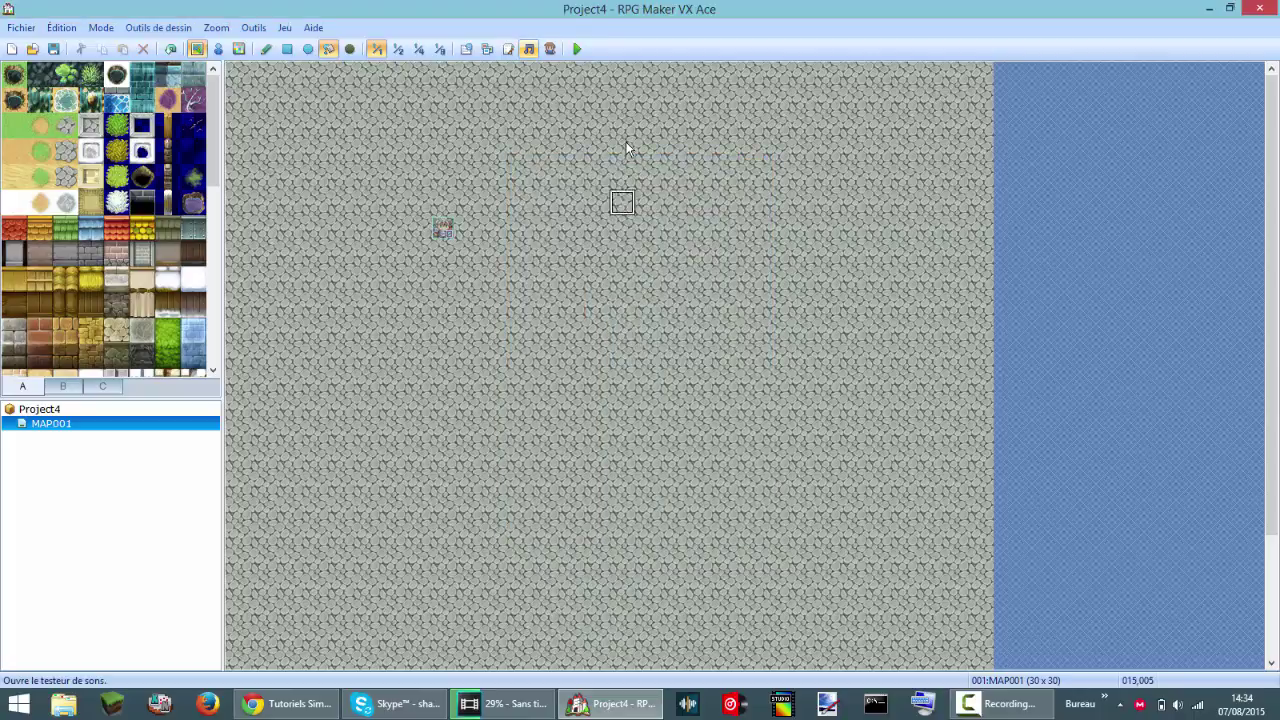
Step: Open the character generator, view its male and female versions, and close it without exporting anything
click(551, 48)
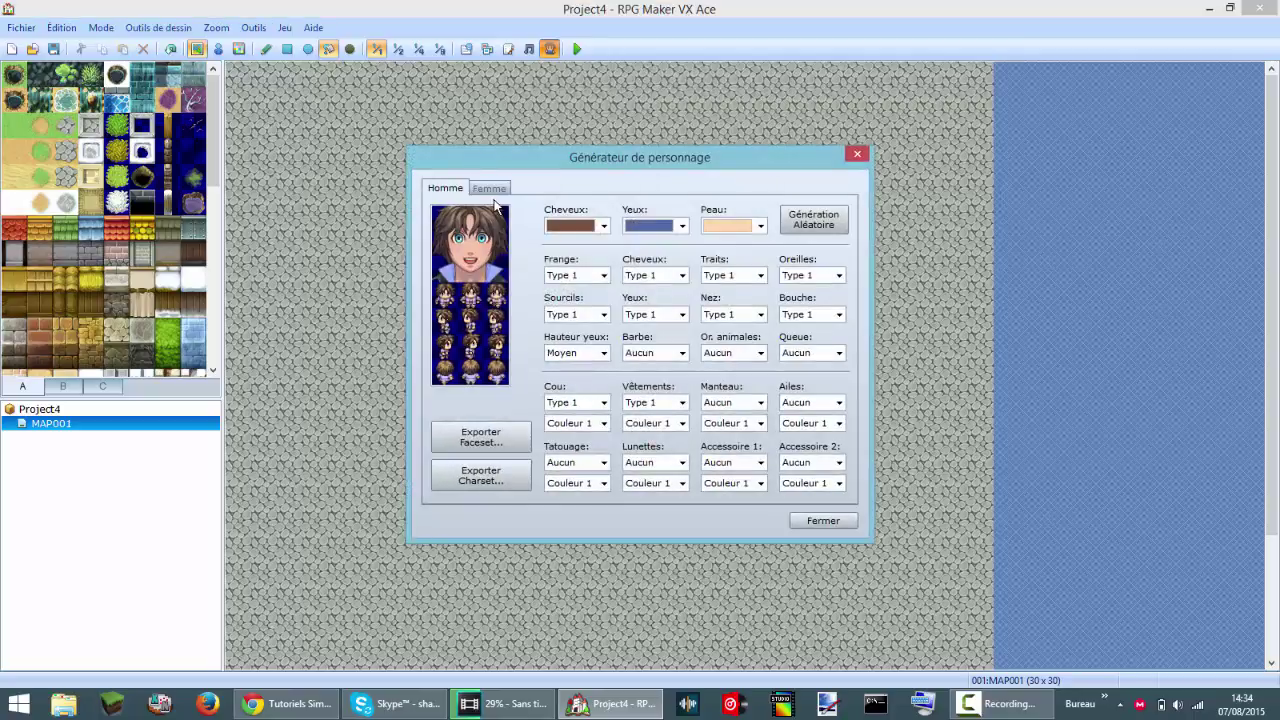
click(490, 189)
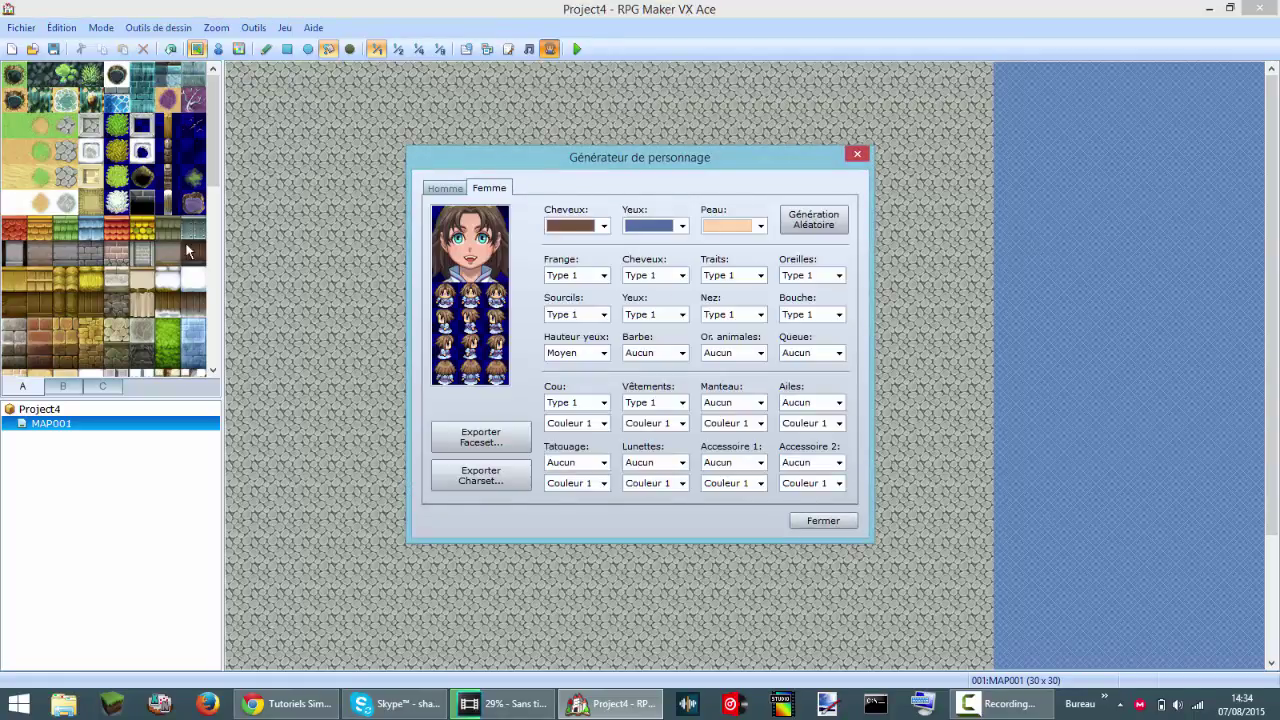
click(858, 156)
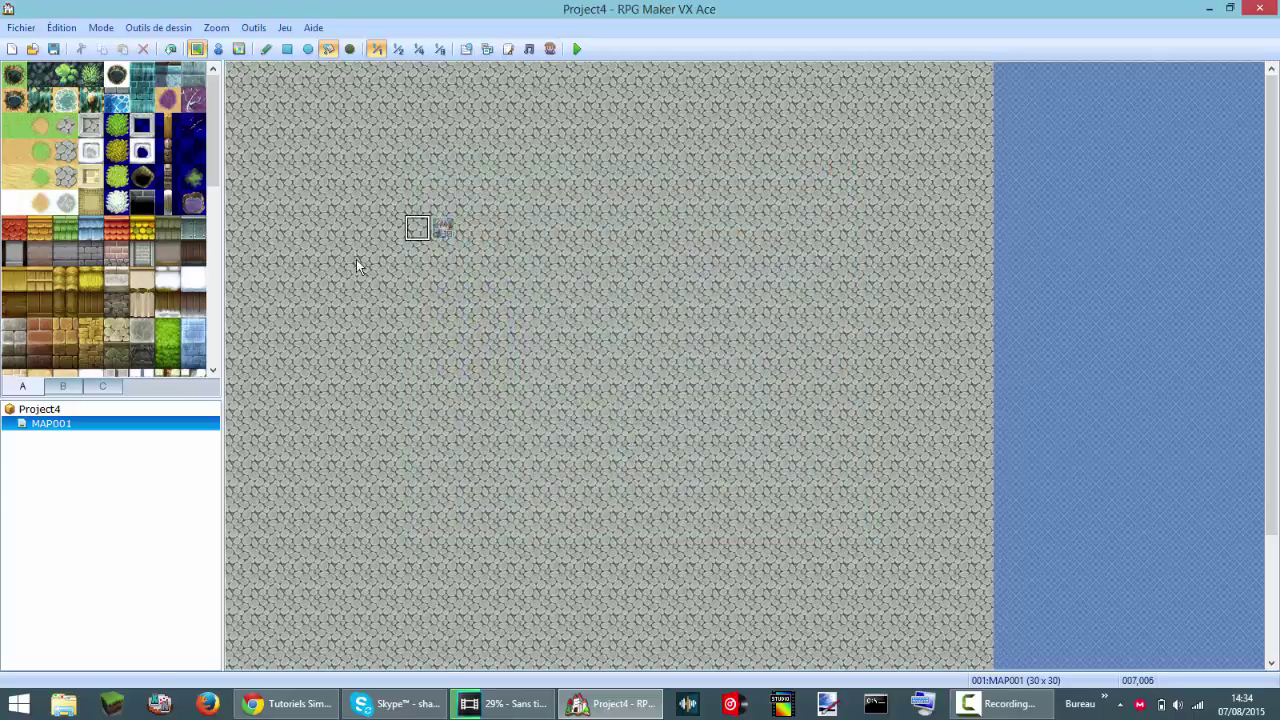
Step: Review the game-testing options and launch a playtest, saving the changes to Project4
click(242, 28)
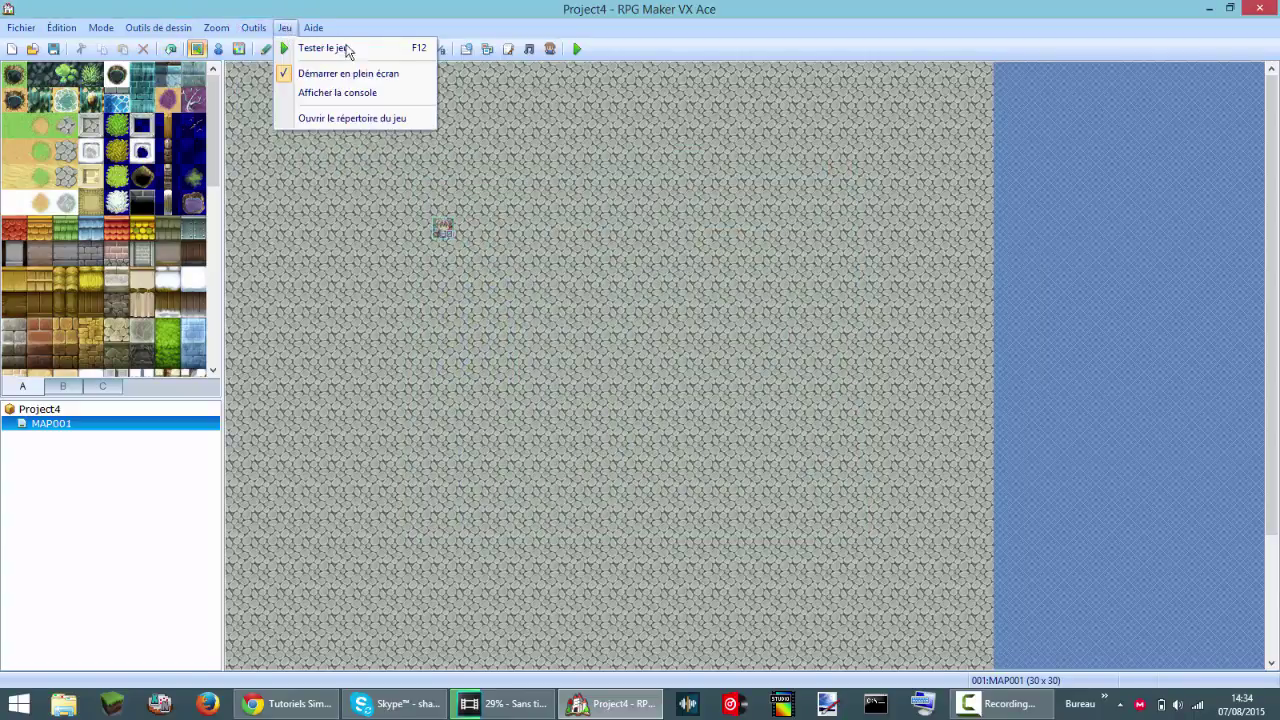
click(499, 110)
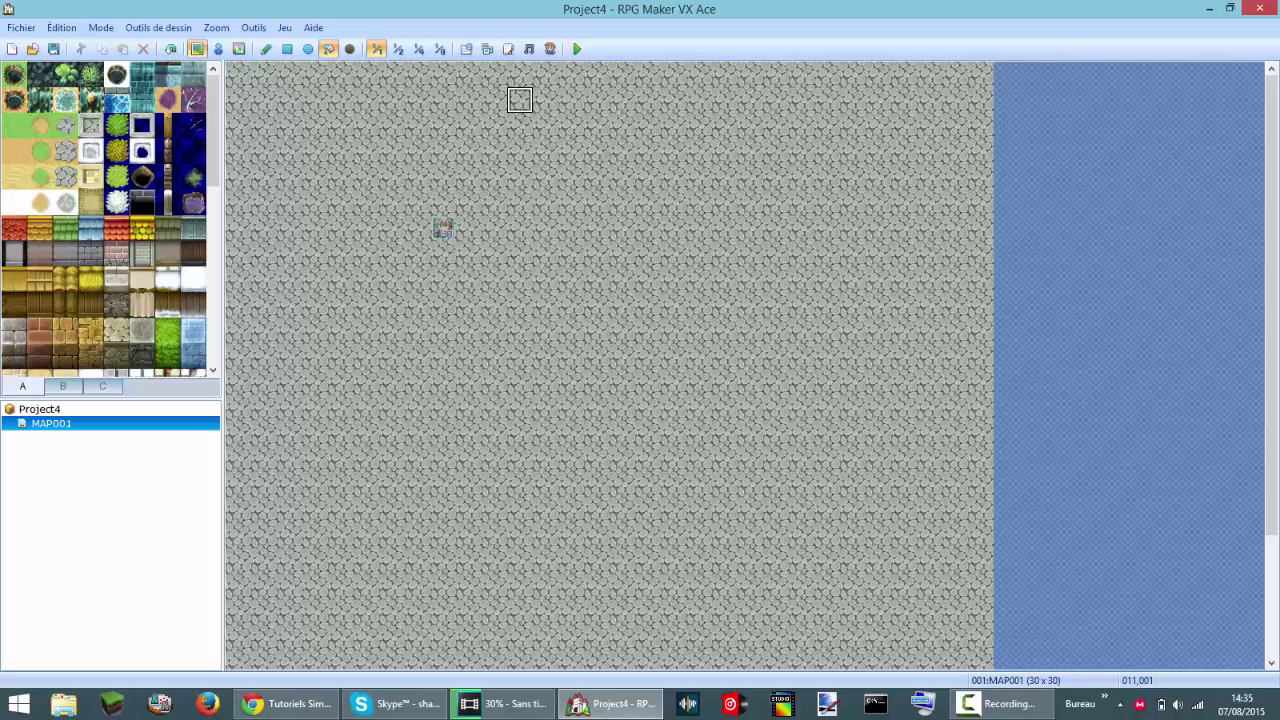
click(578, 48)
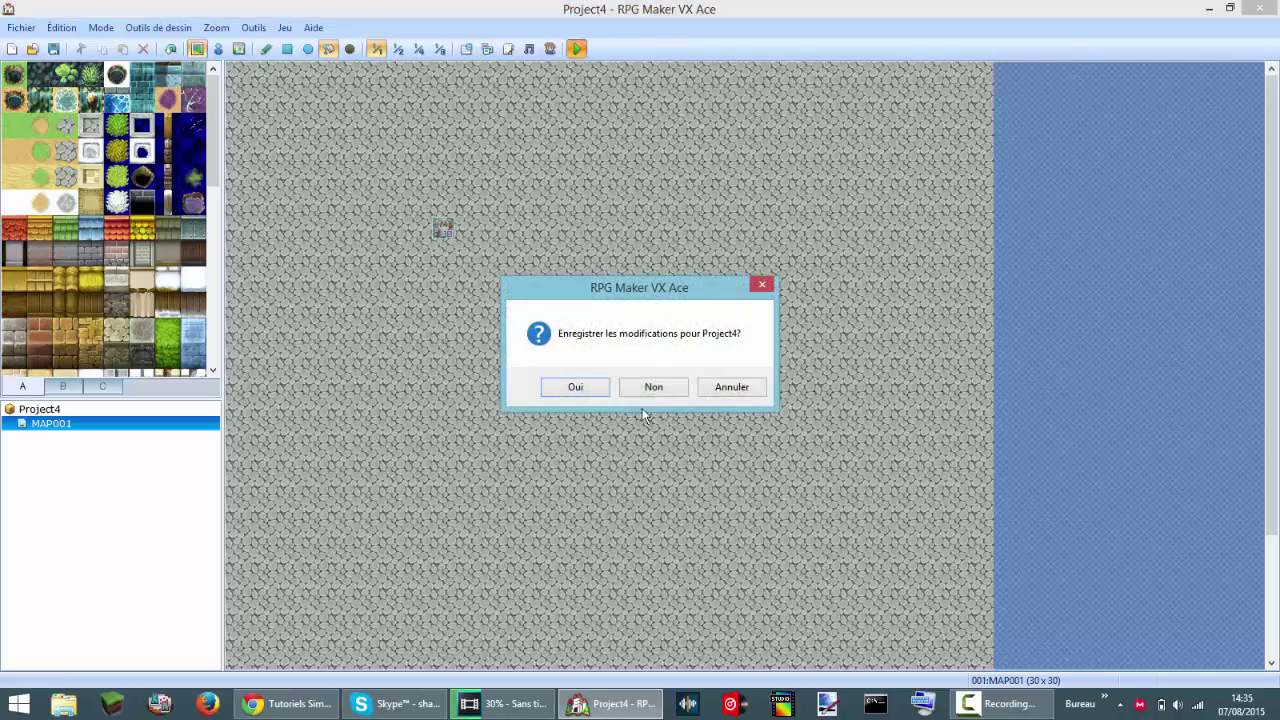
click(584, 390)
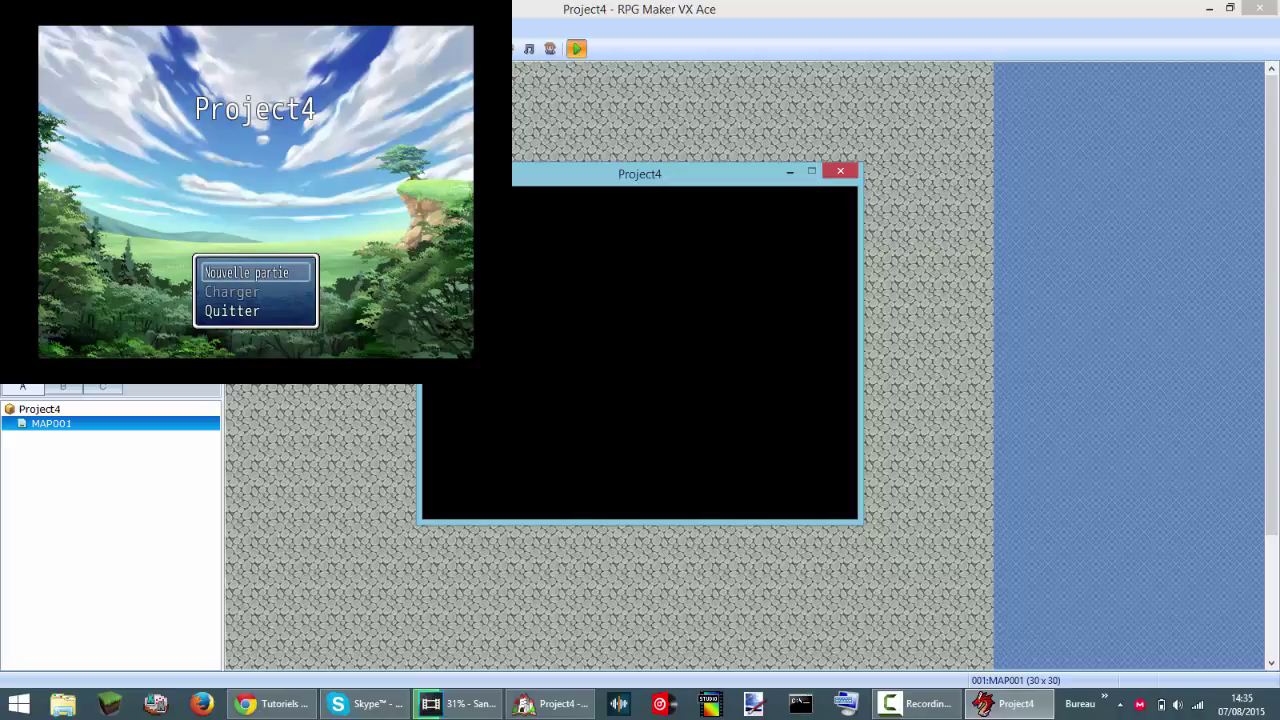
Step: Go through the title screen's options and start a new game (Nouvelle partie)
key(Down)
key(Down)
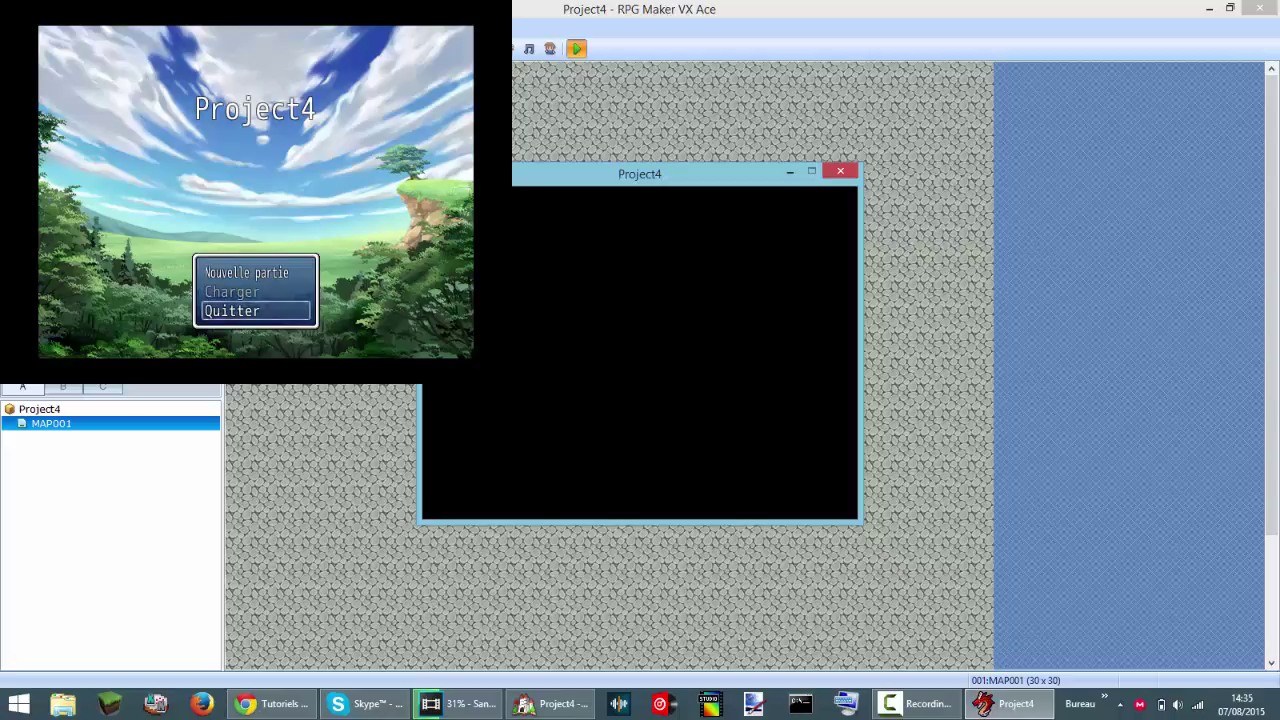
key(Up)
key(Up)
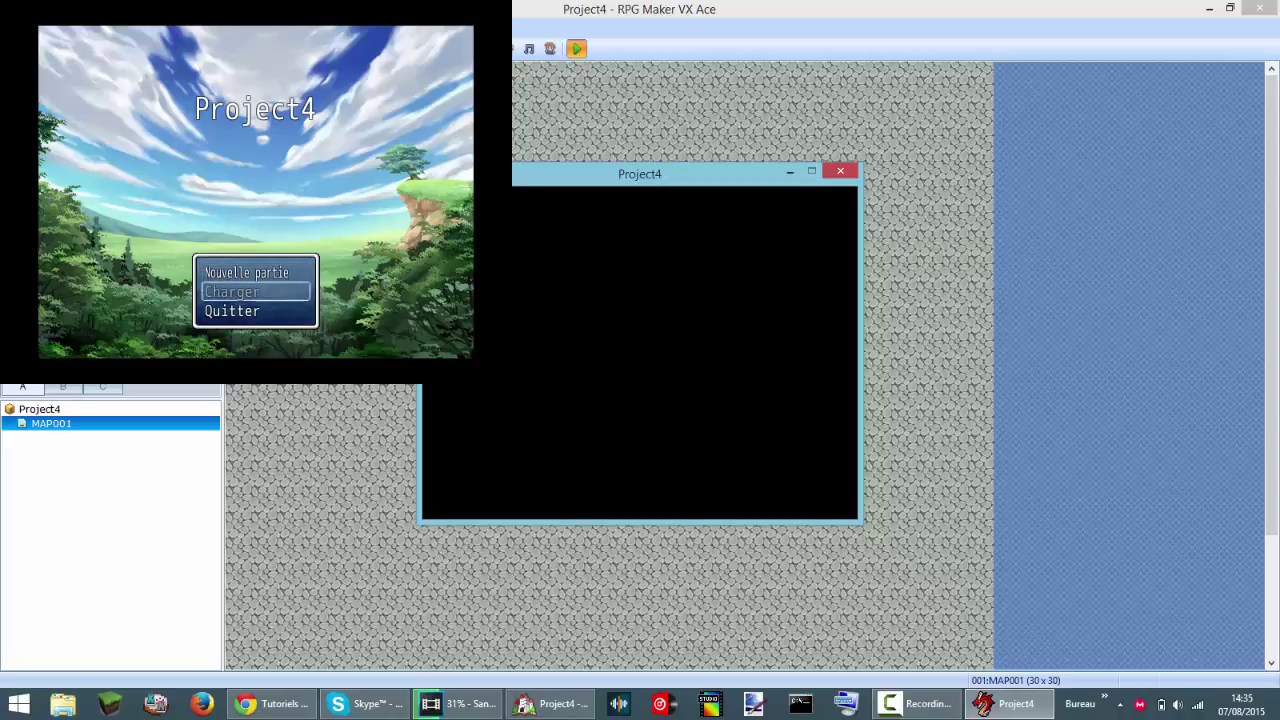
key(Return)
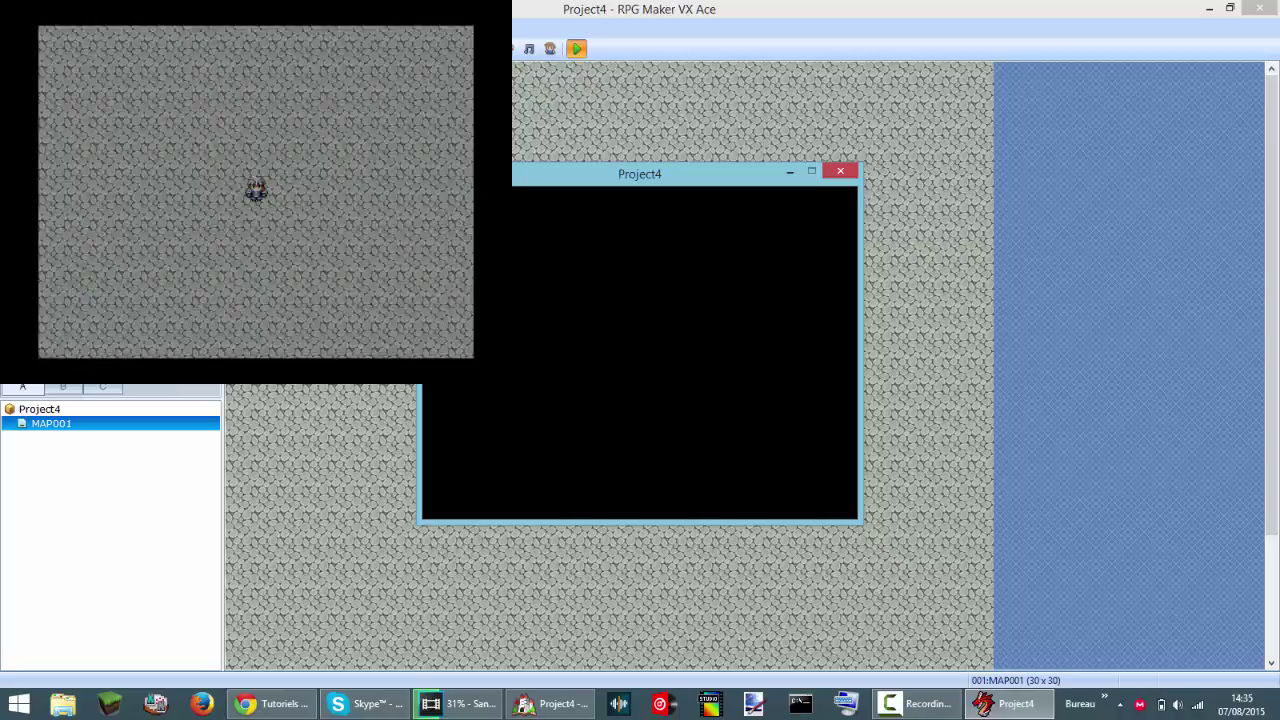
Step: Walk the hero around the stone-paved map in several directions to test movement
key(Down)
key(Down)
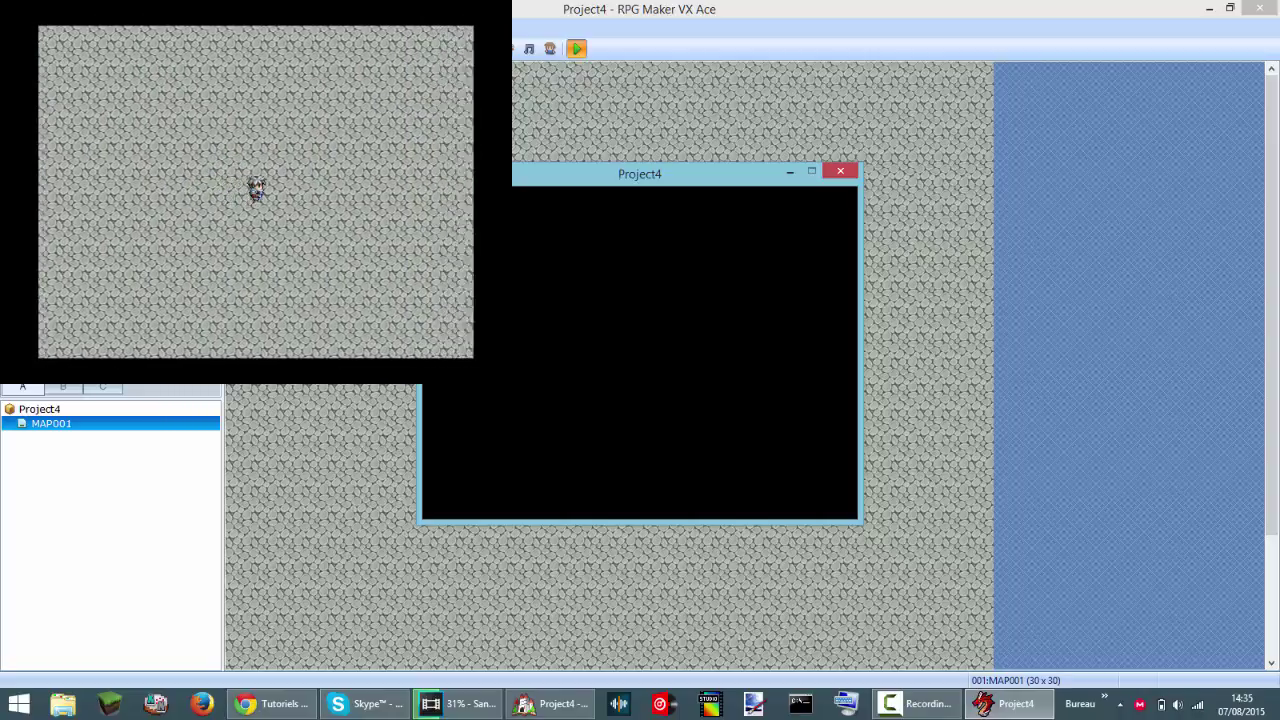
key(Left)
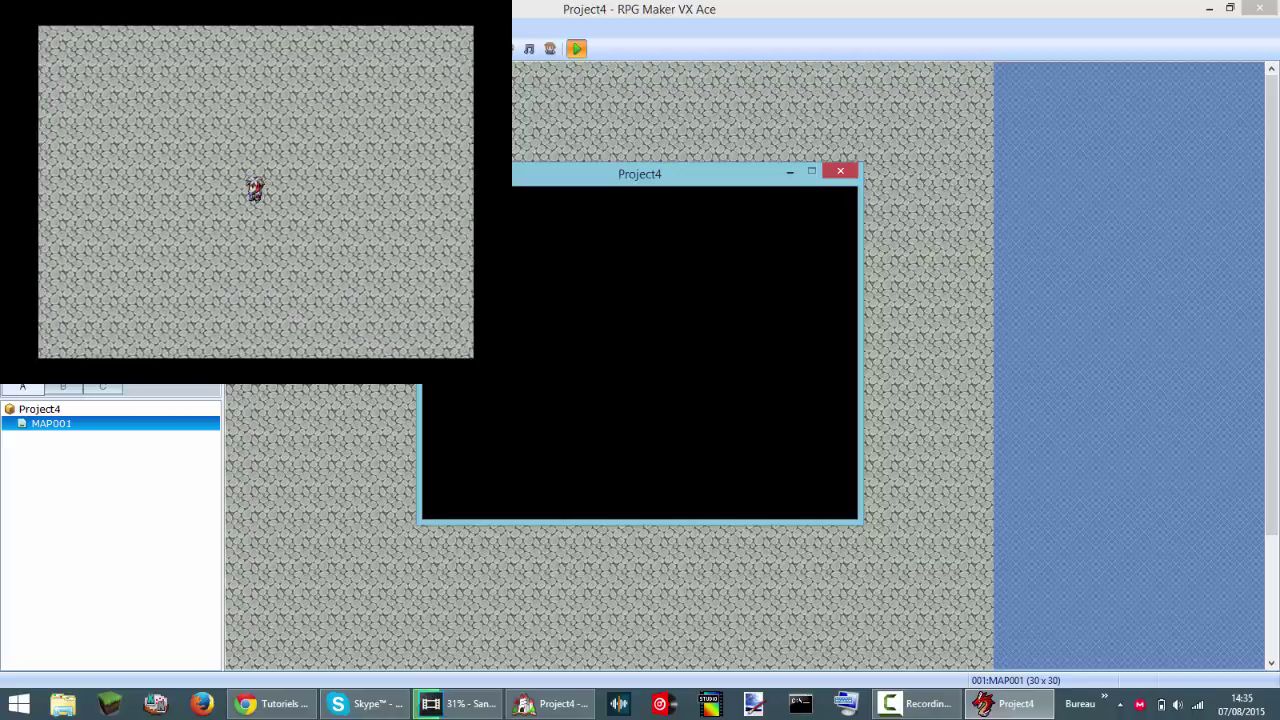
key(Up)
key(Right)
key(Down)
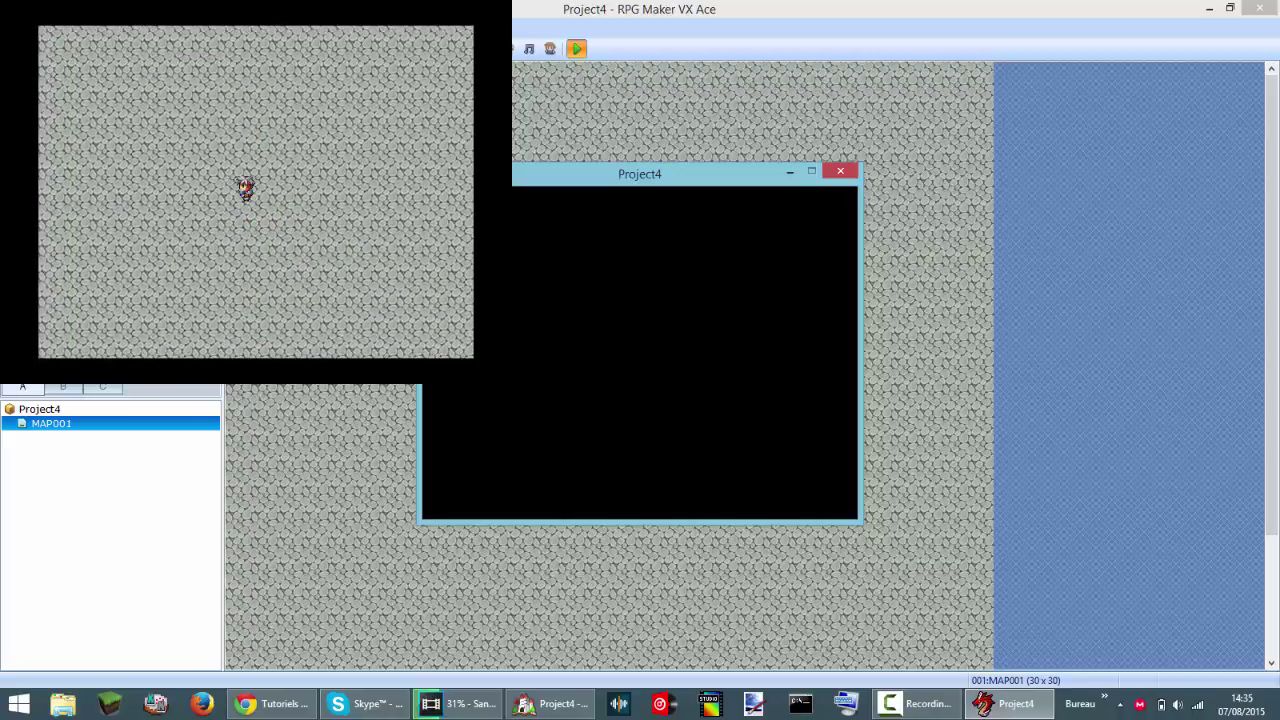
key(Left)
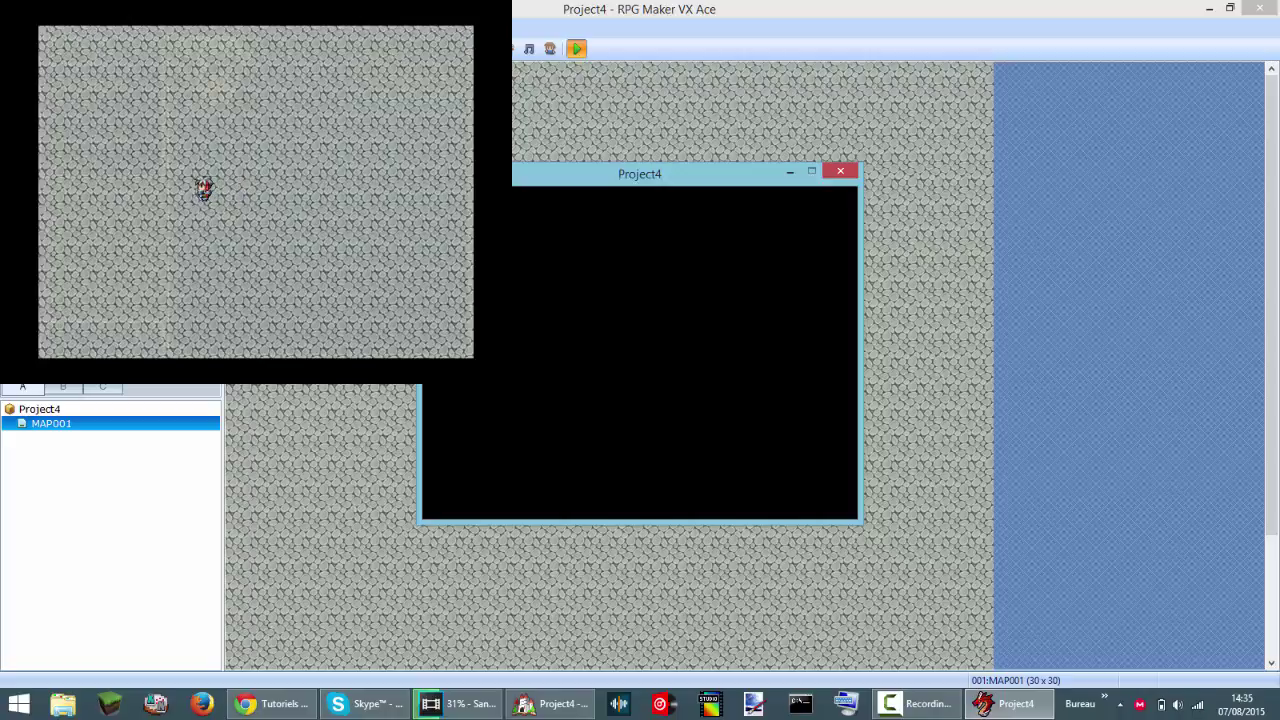
Step: Open the in-game menu and look through its commands from Objets to Quitter
key(Escape)
key(Down)
key(Down)
key(Down)
key(Down)
key(Down)
key(Down)
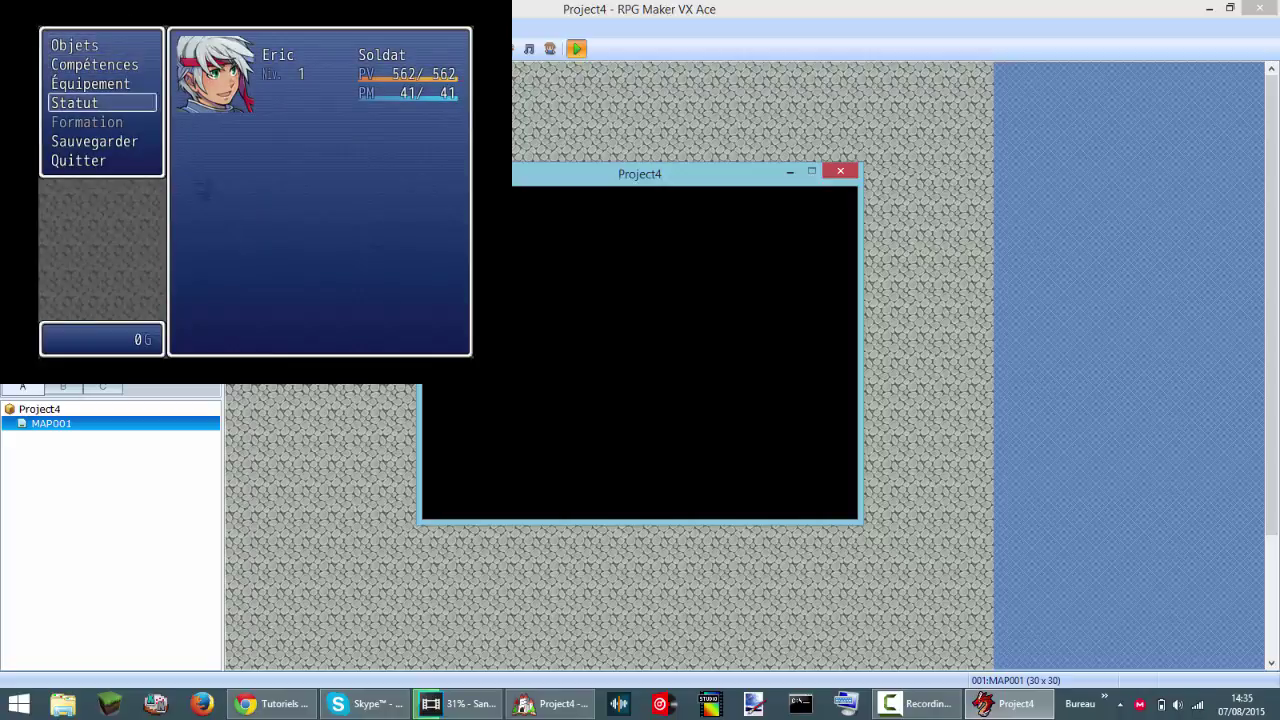
key(Up)
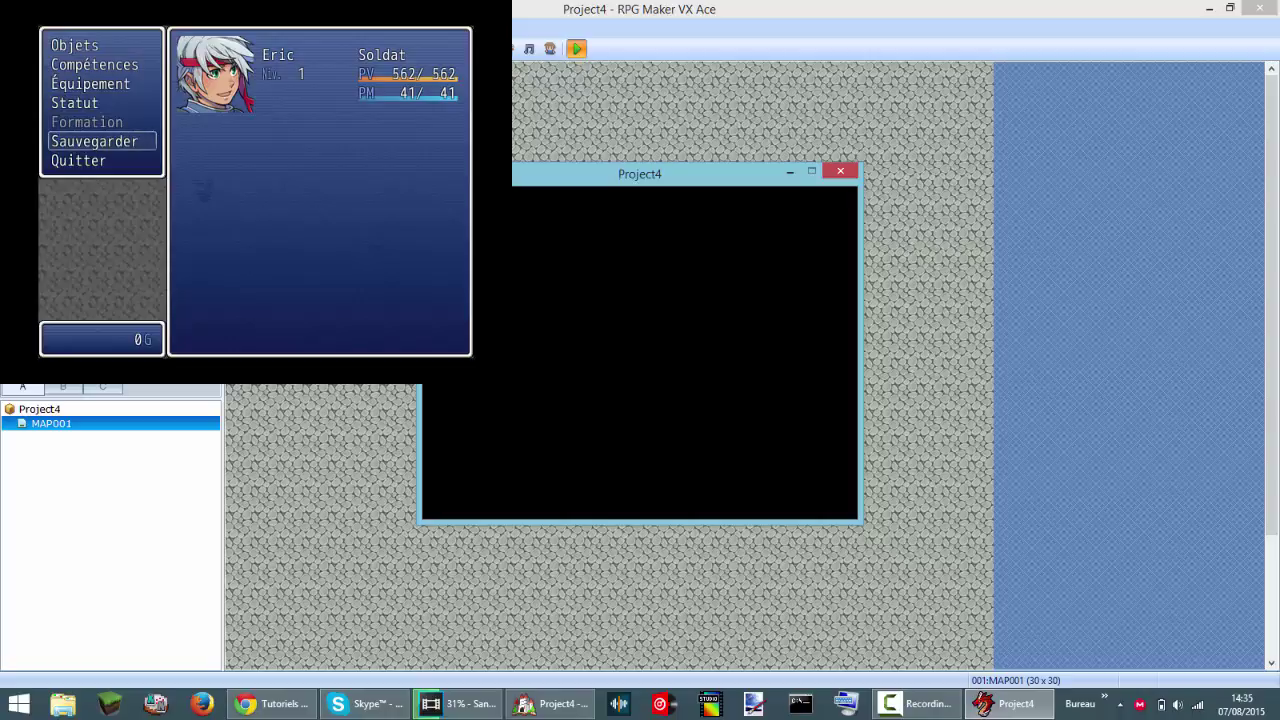
Step: Quit the test game through the in-game Quitter command and return to the map editor
key(Down)
key(Return)
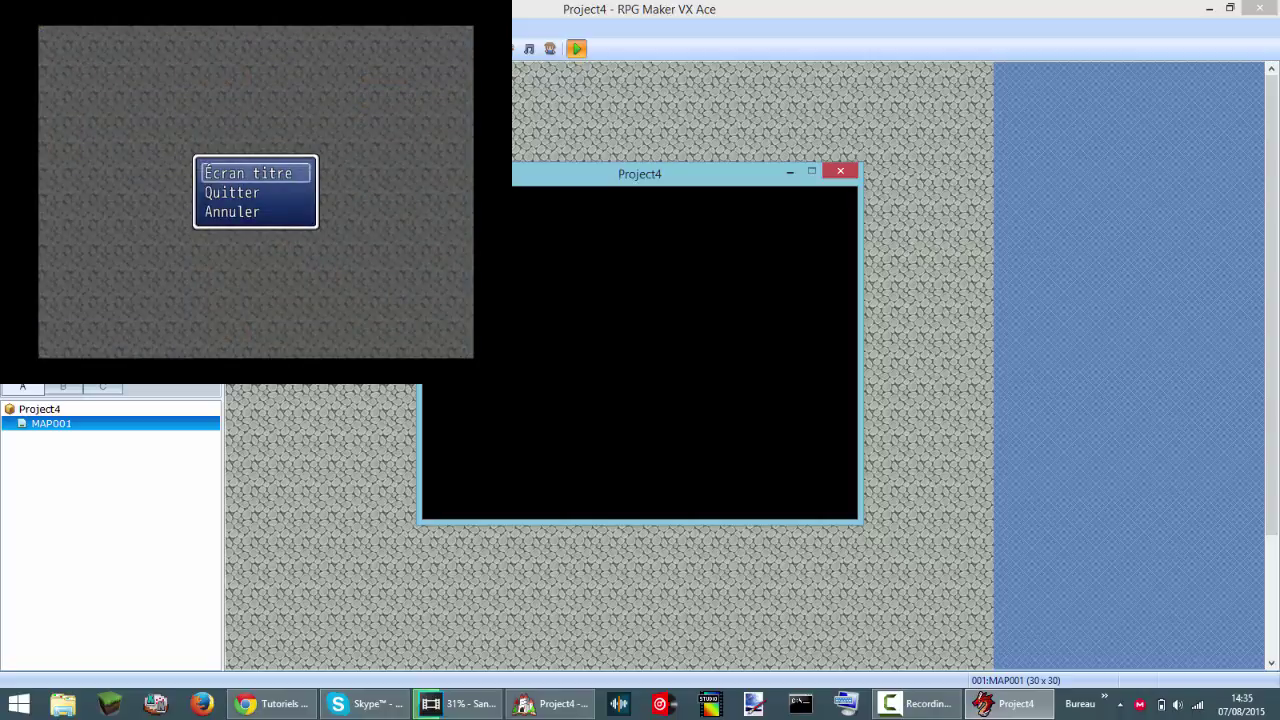
key(Down)
key(Return)
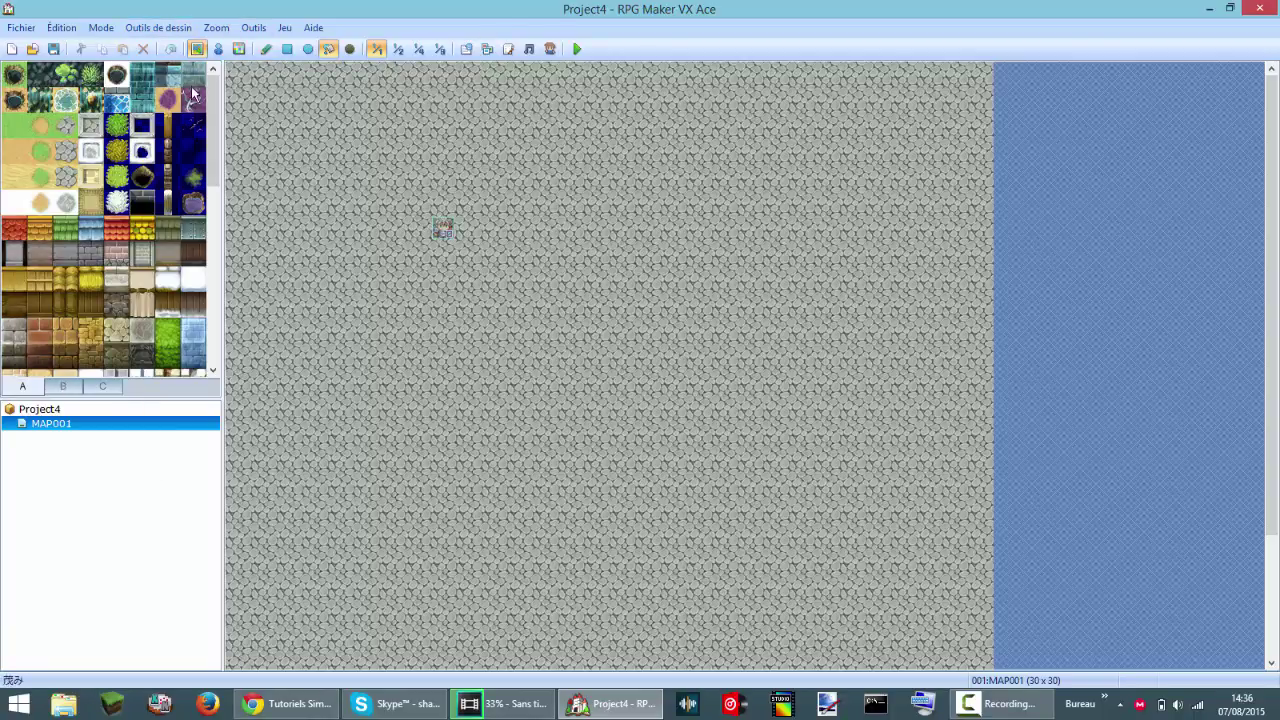
Step: Pencil a house seven tiles wide around the starting position, with two rows of grey wall below two rows of green roof
drag(213, 100, 232, 125)
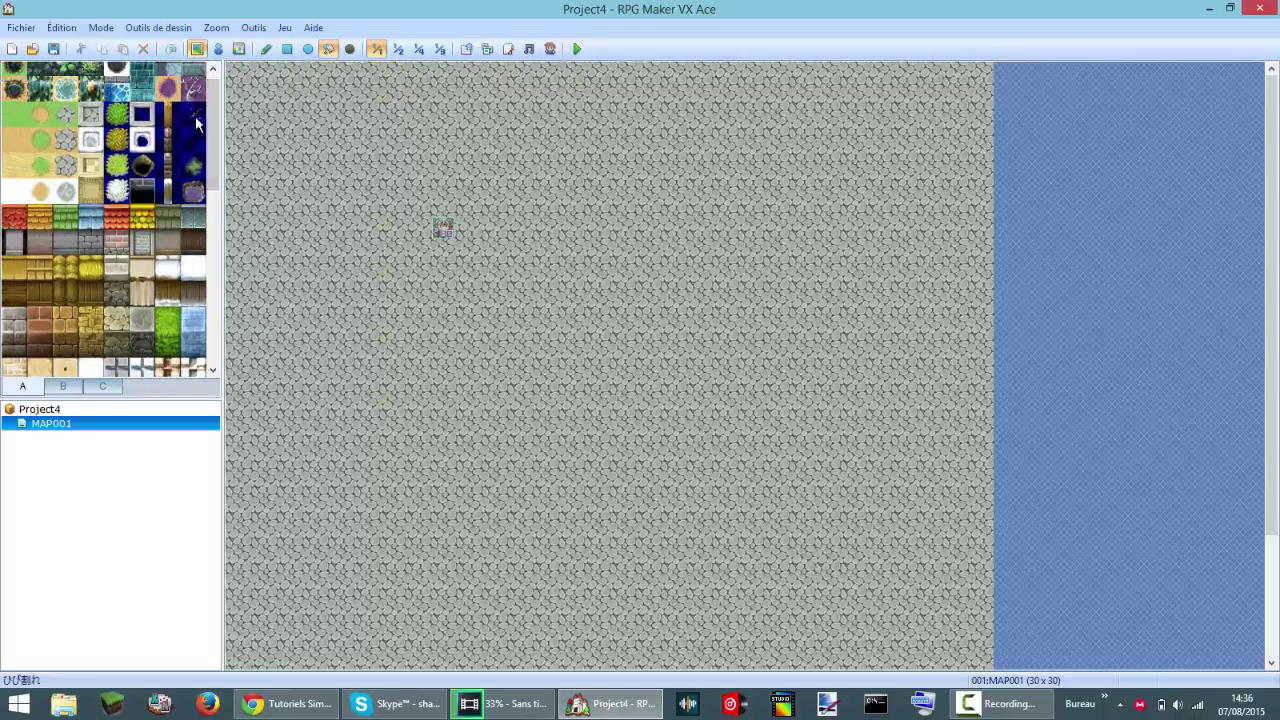
scroll(197, 122, up, 1)
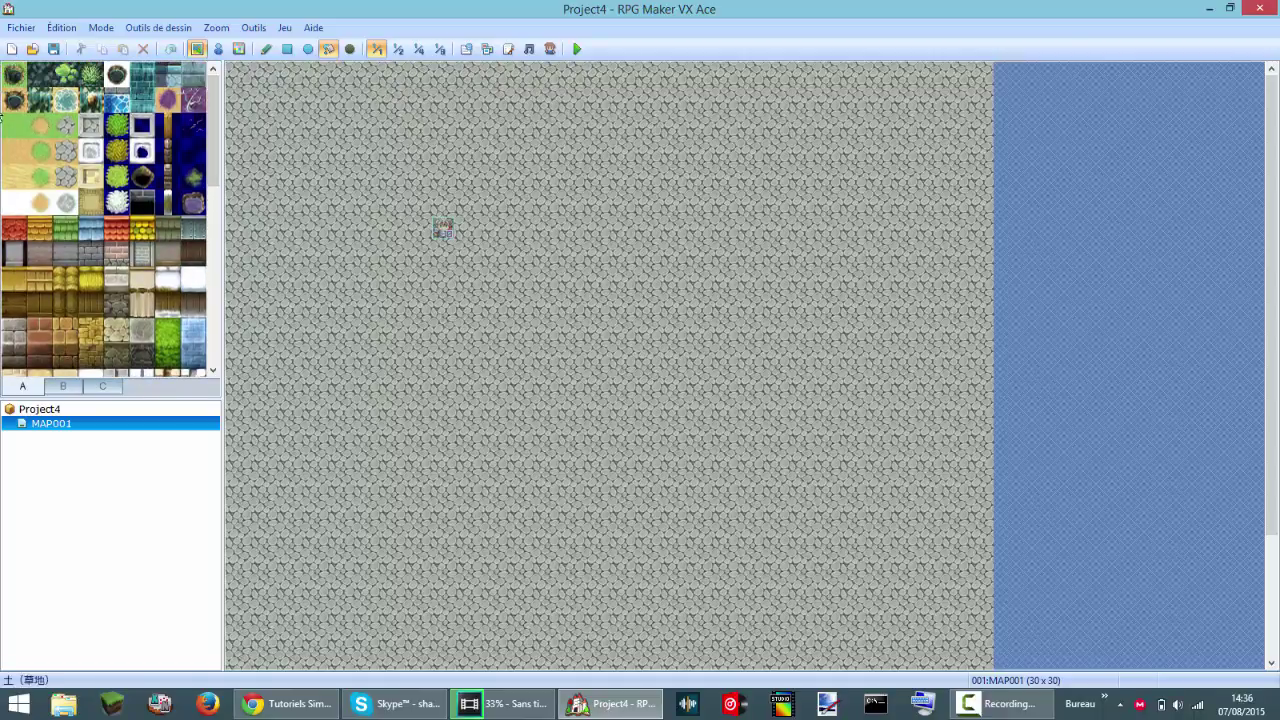
click(59, 160)
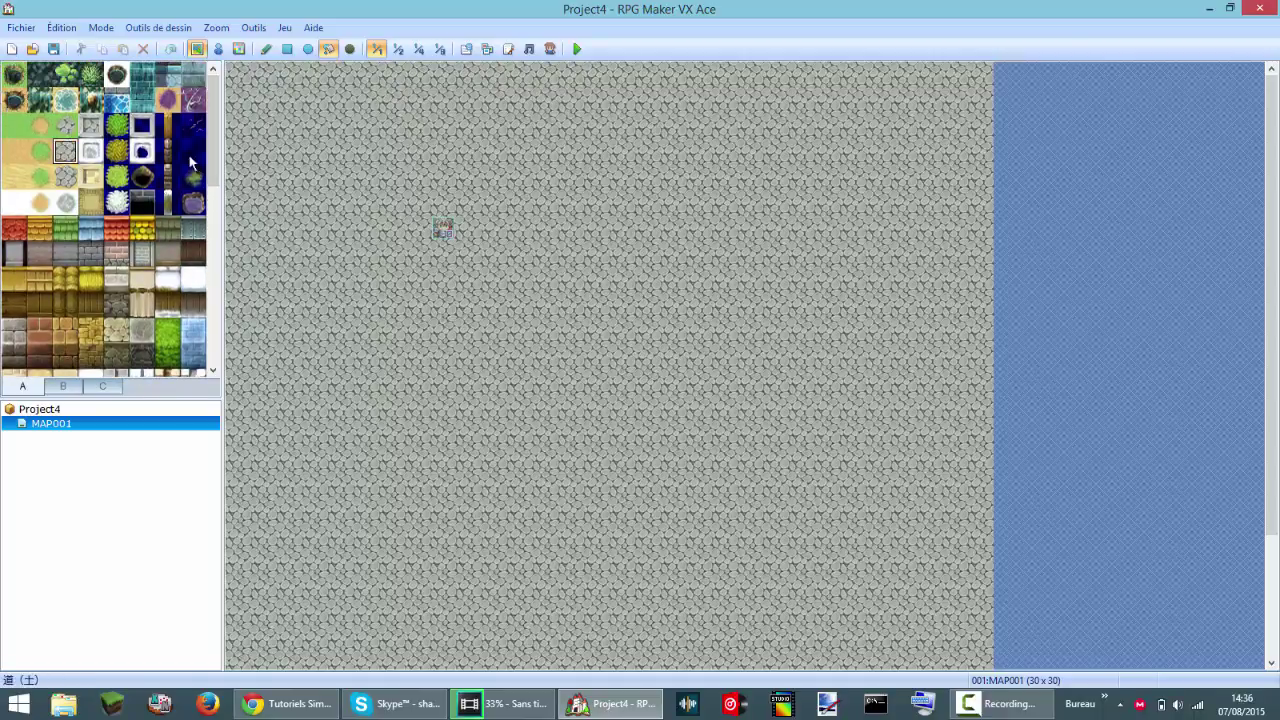
click(167, 279)
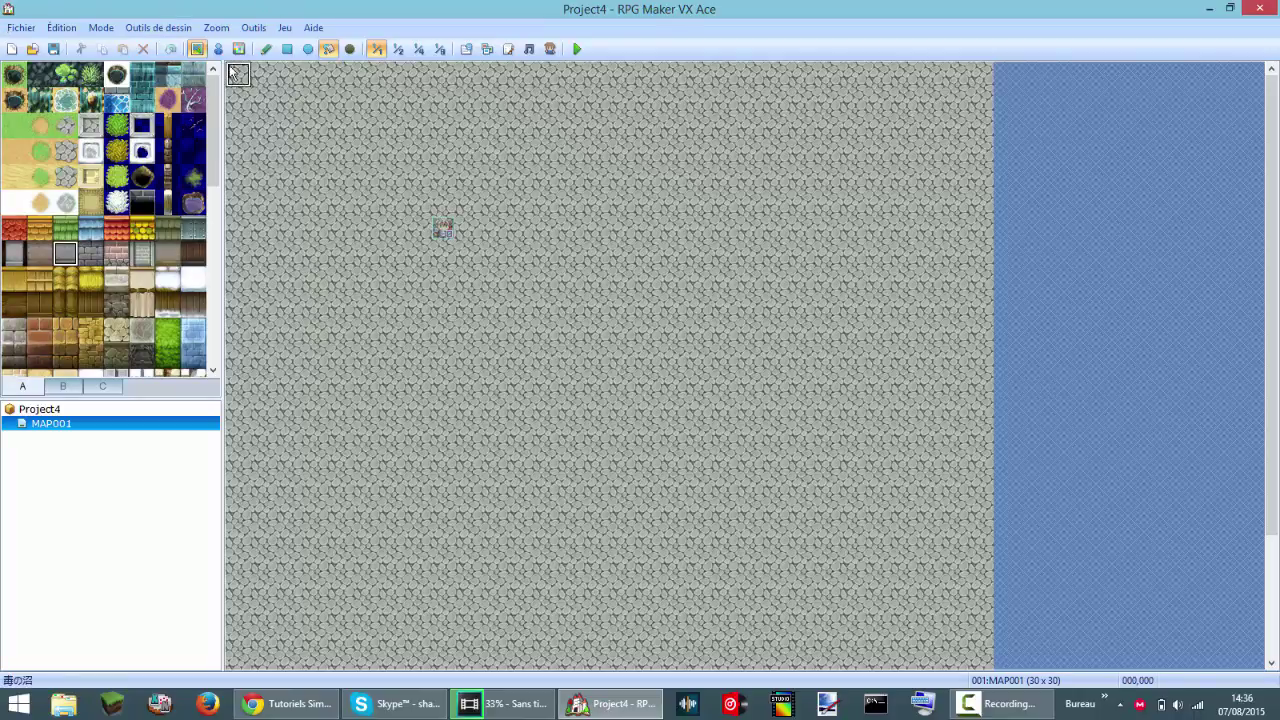
click(265, 49)
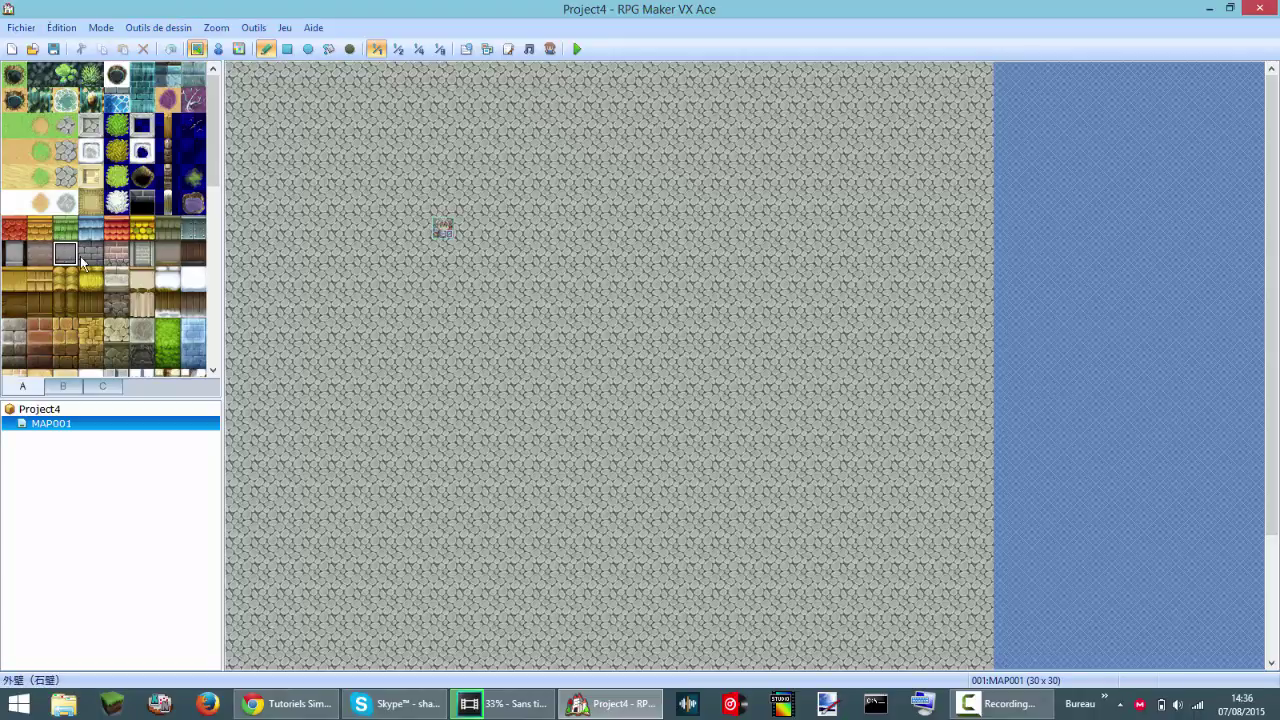
drag(384, 300, 525, 302)
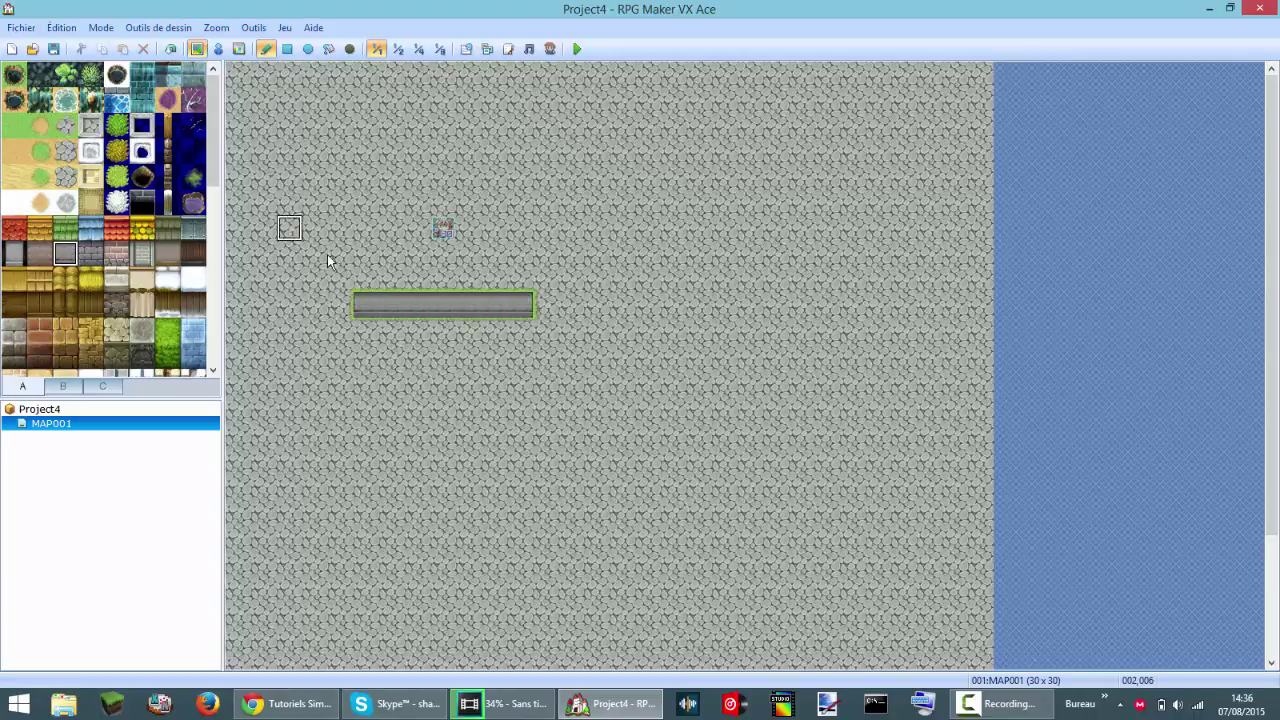
mouse_move(368, 280)
mouse_down()
mouse_move(371, 295)
mouse_move(508, 294)
mouse_move(486, 289)
mouse_move(527, 278)
mouse_up()
click(57, 234)
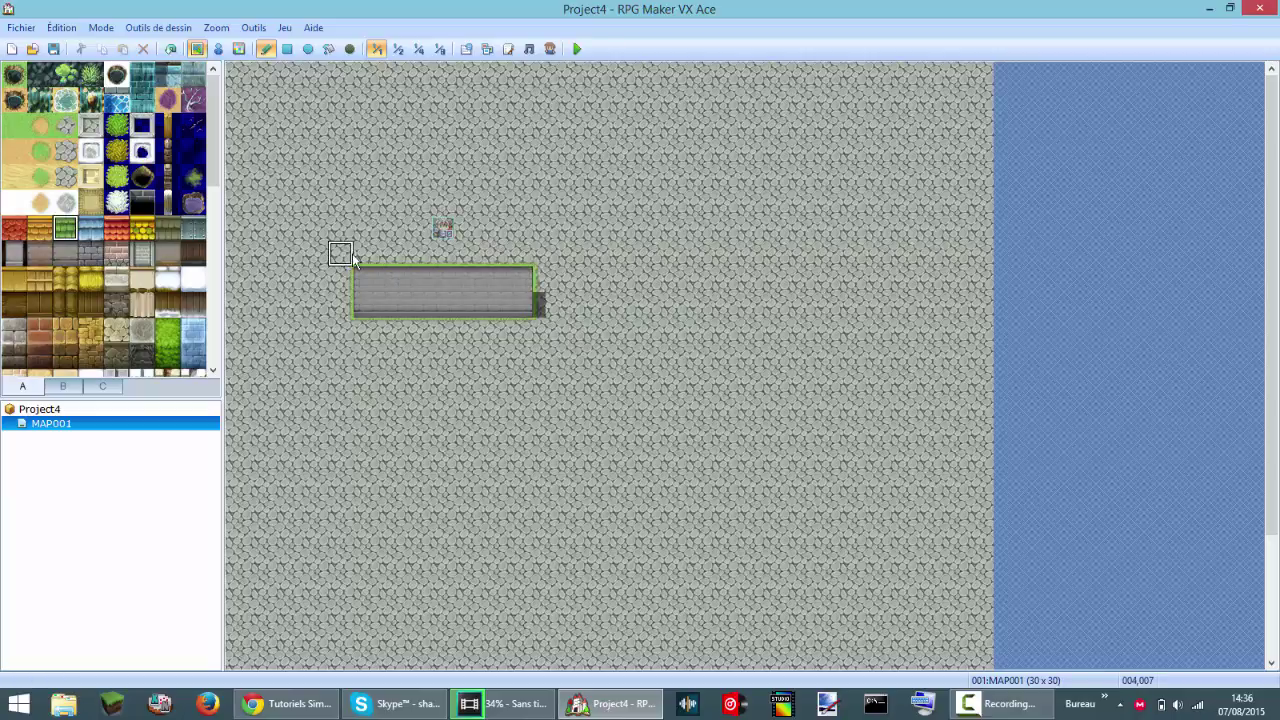
mouse_move(363, 253)
mouse_down()
mouse_move(520, 262)
mouse_move(523, 240)
mouse_move(378, 238)
mouse_up()
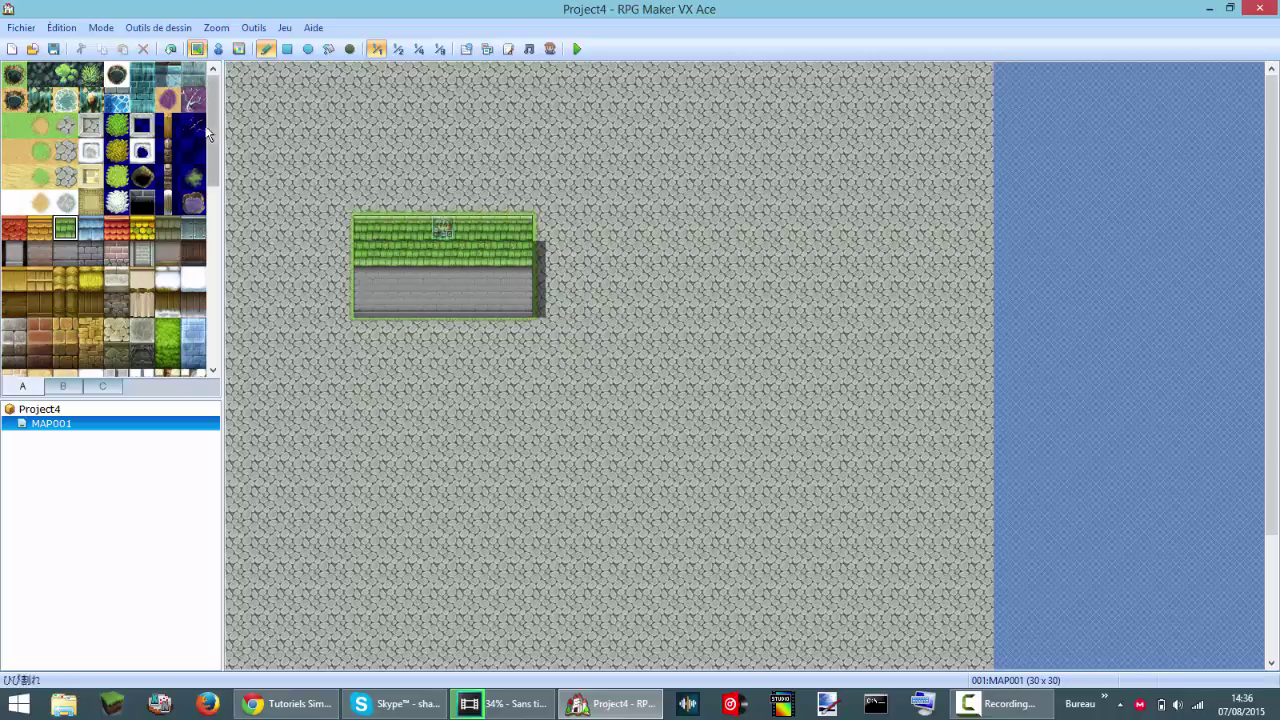
Step: Browse tilesets A, B and C, and place the three-by-three-tile red roof from tileset C to the east of the house
drag(215, 130, 235, 296)
click(62, 386)
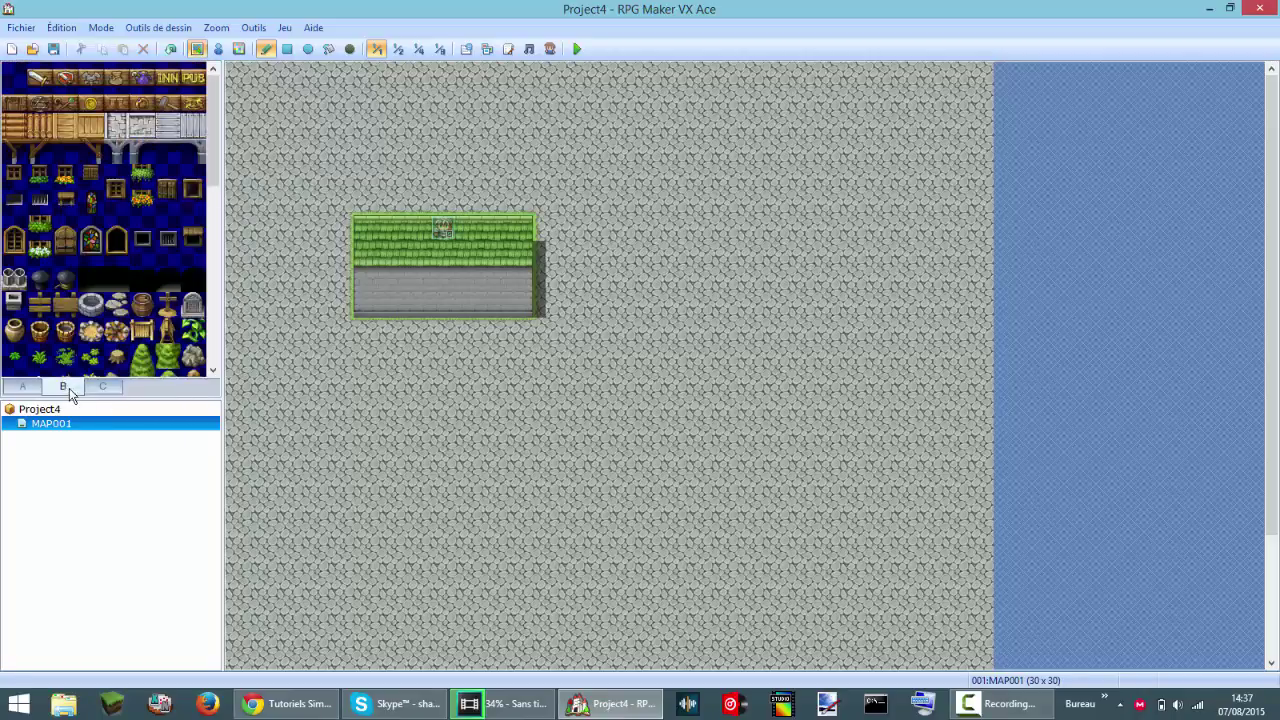
click(102, 386)
drag(218, 148, 215, 268)
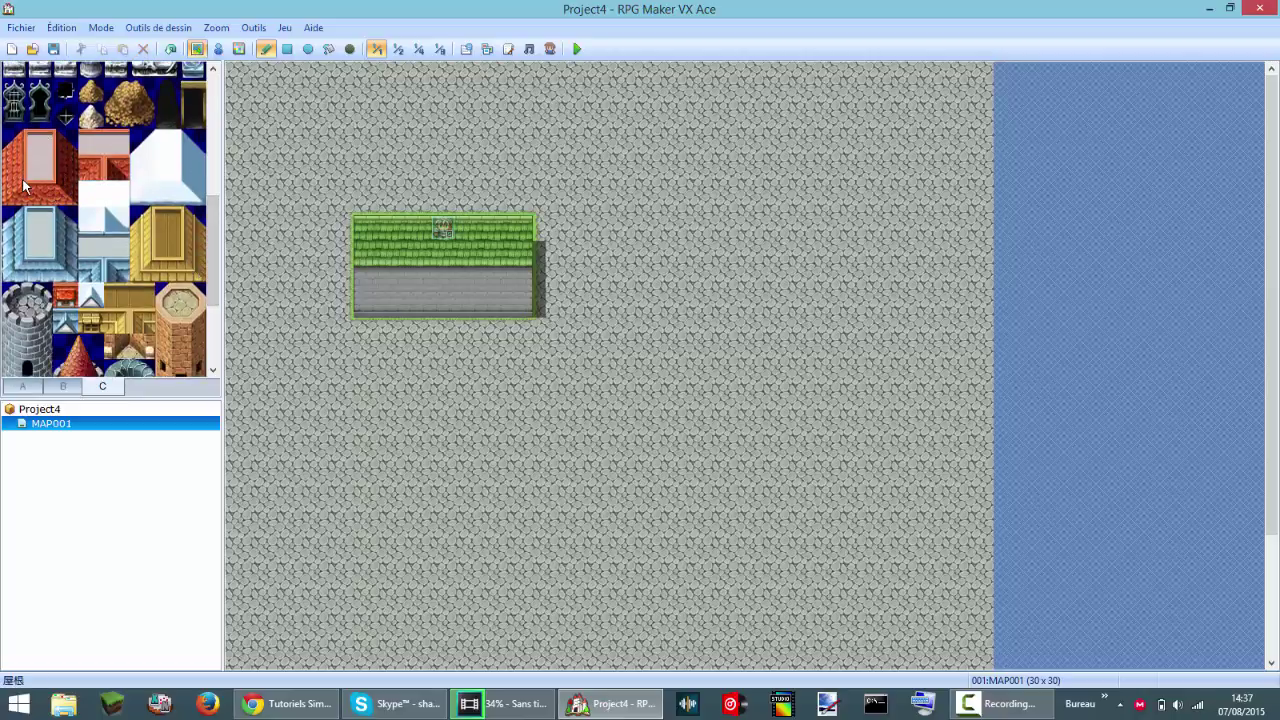
drag(24, 186, 48, 168)
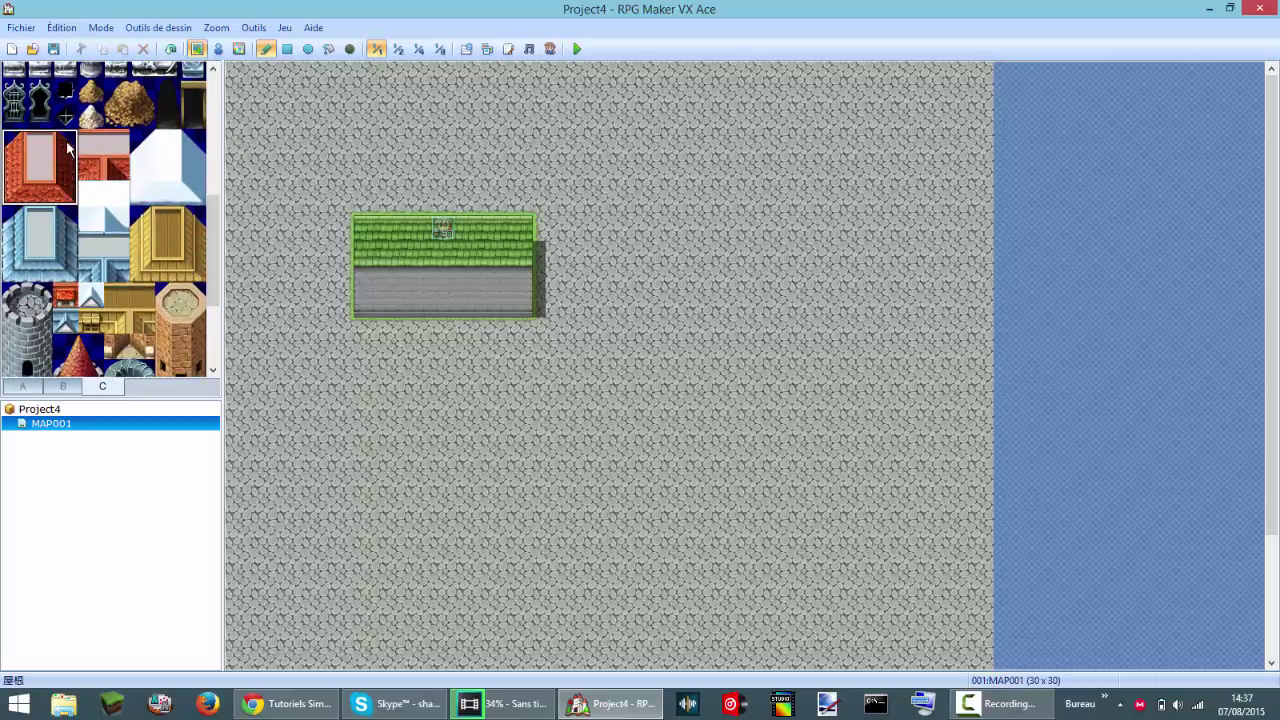
click(745, 194)
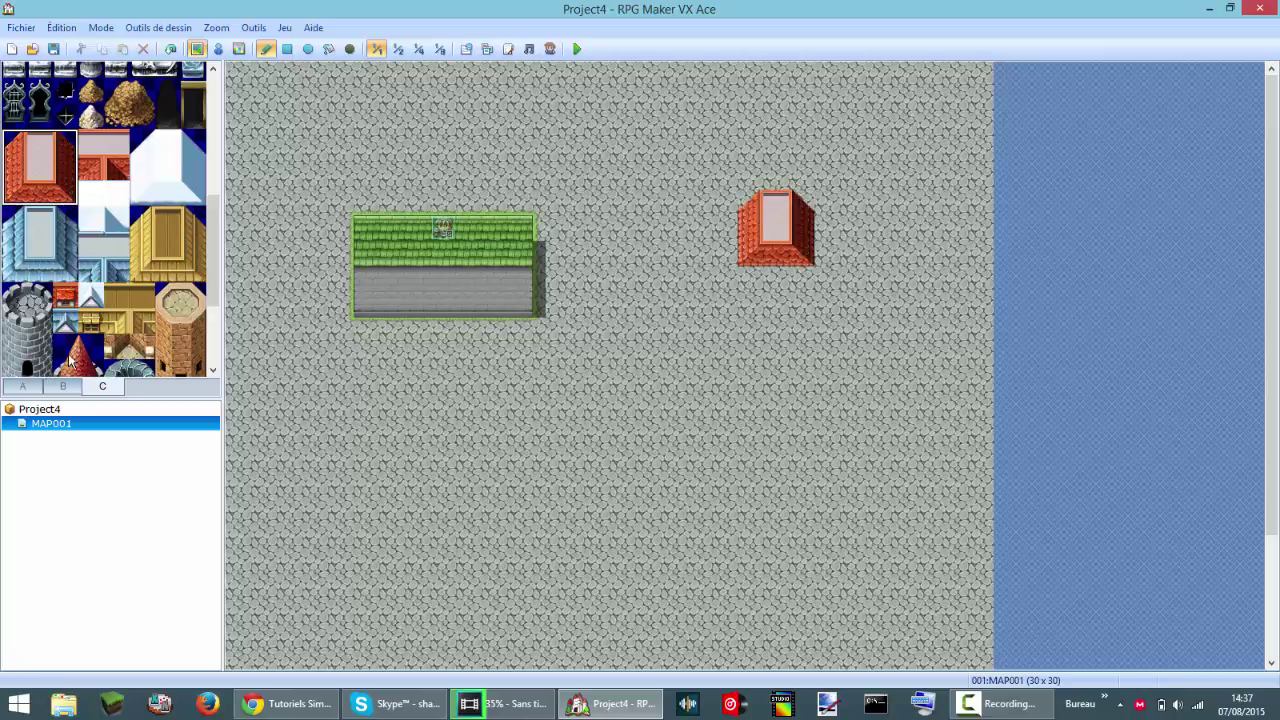
Step: Draw a light grey wall from tileset A, three tiles wide and two high, under the red roof and add a small window from tileset B
click(46, 387)
click(24, 387)
scroll(85, 228, down, 5)
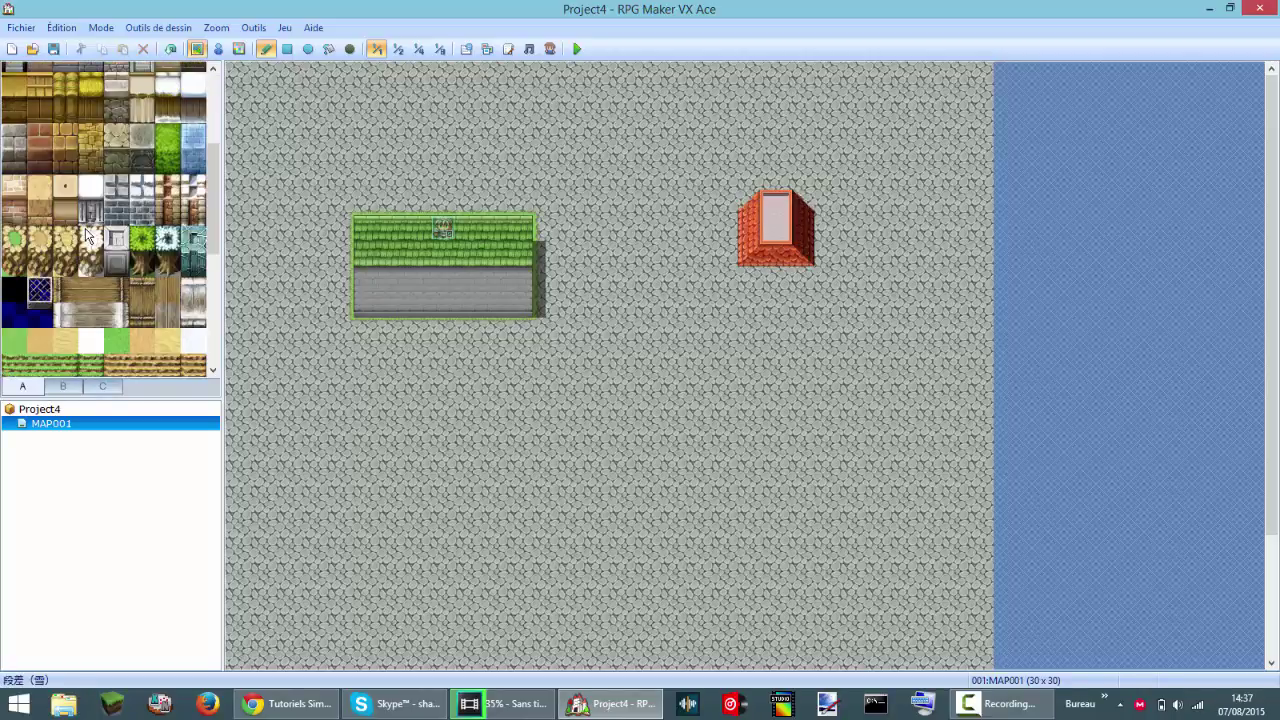
scroll(60, 215, up, 2)
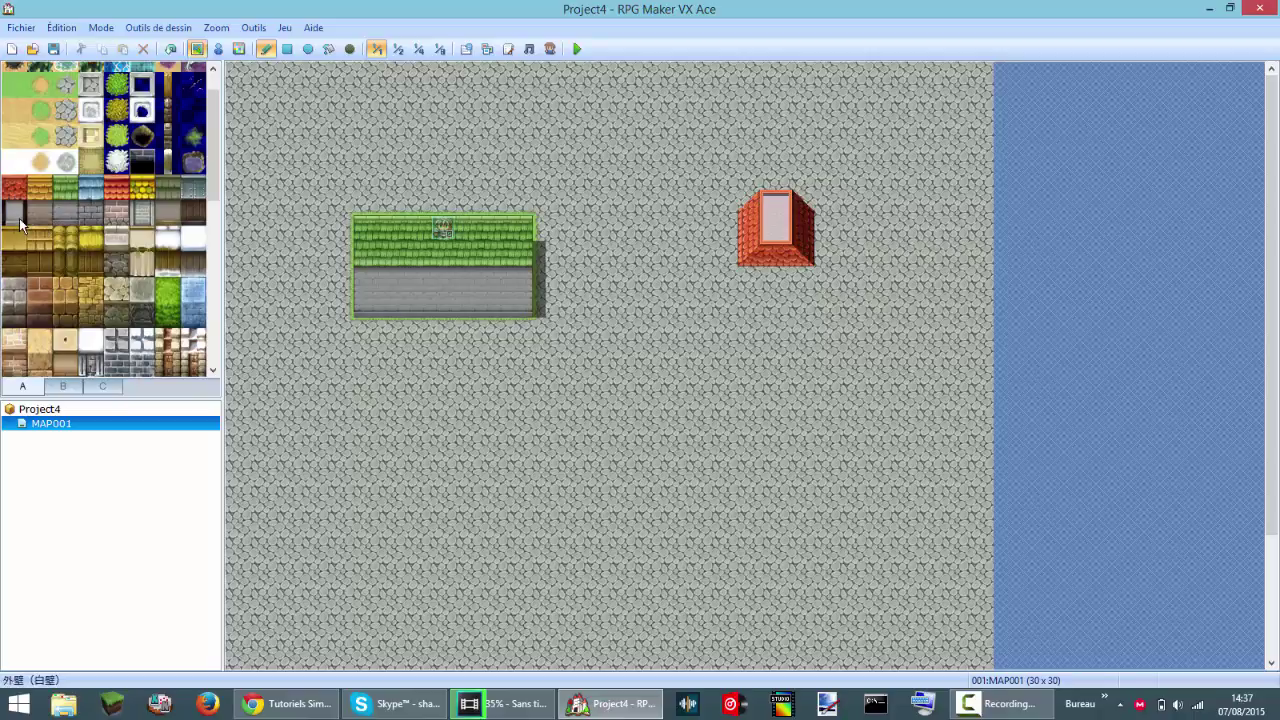
mouse_move(783, 291)
mouse_down()
mouse_move(806, 303)
mouse_move(750, 306)
mouse_up()
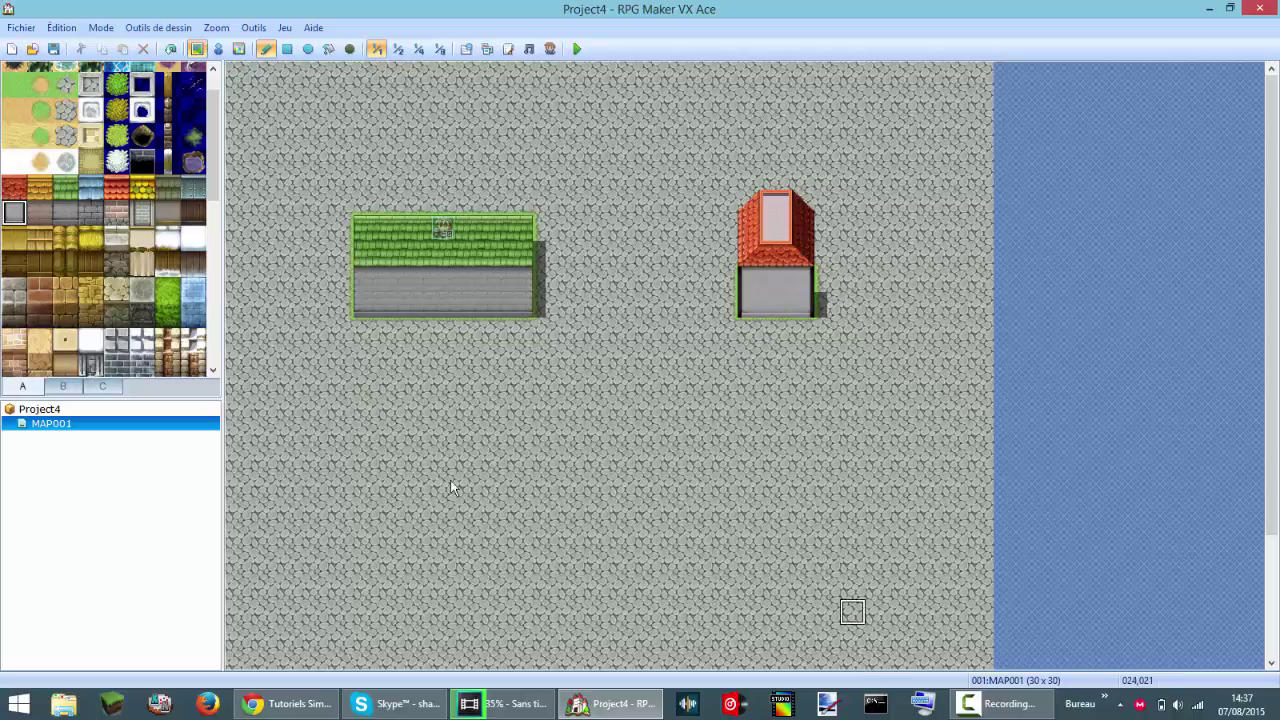
click(63, 387)
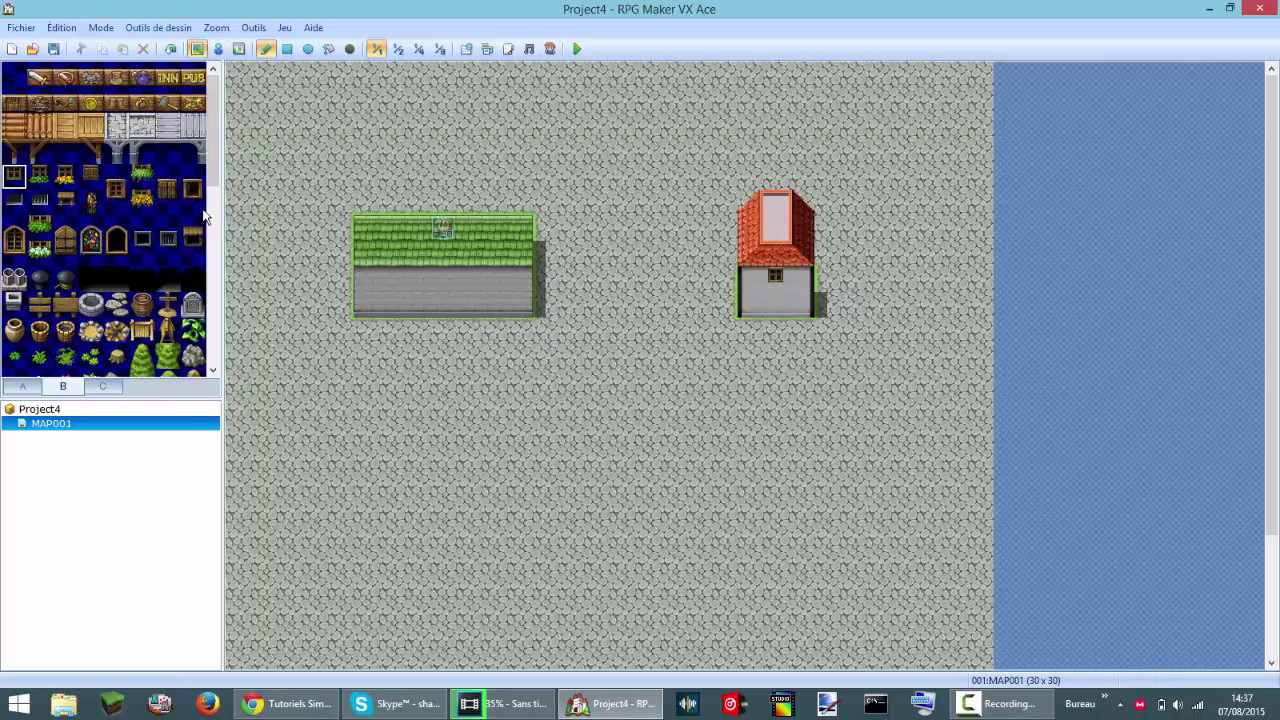
Step: Place two conifers from tileset B north of the green-roofed house, one assembled from separate halves and one stamped as a whole
drag(213, 188, 207, 230)
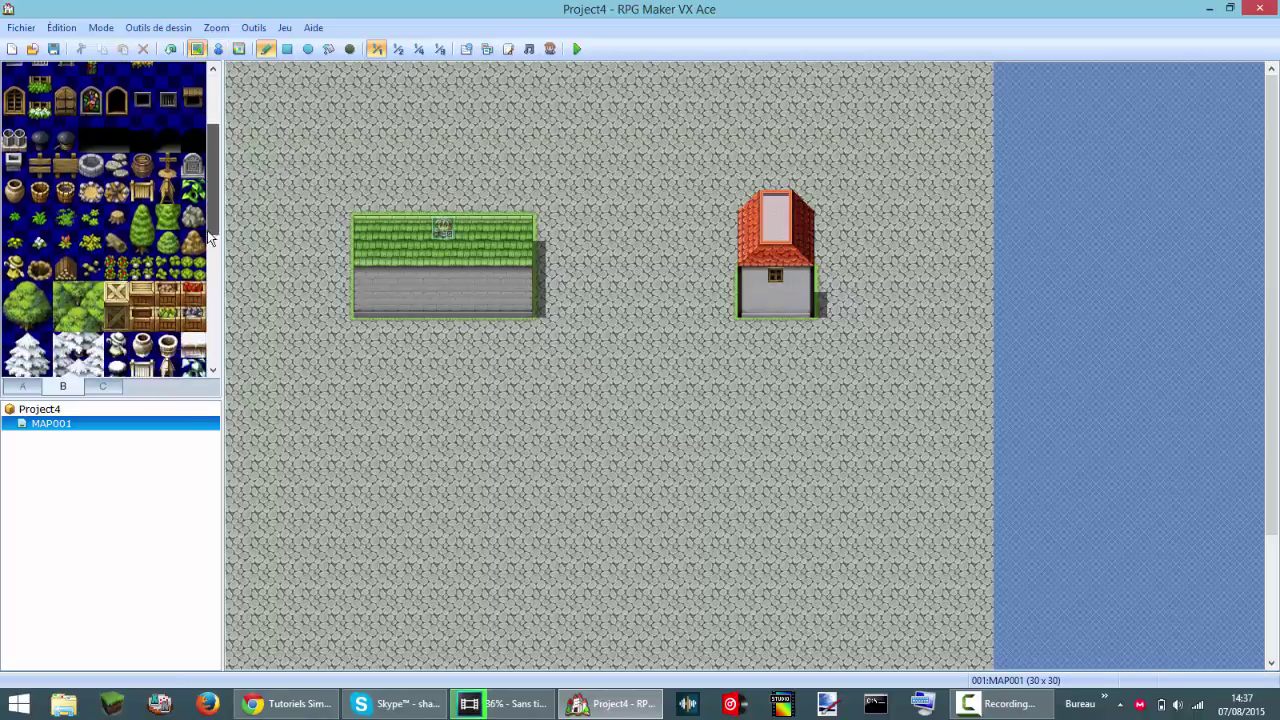
click(167, 217)
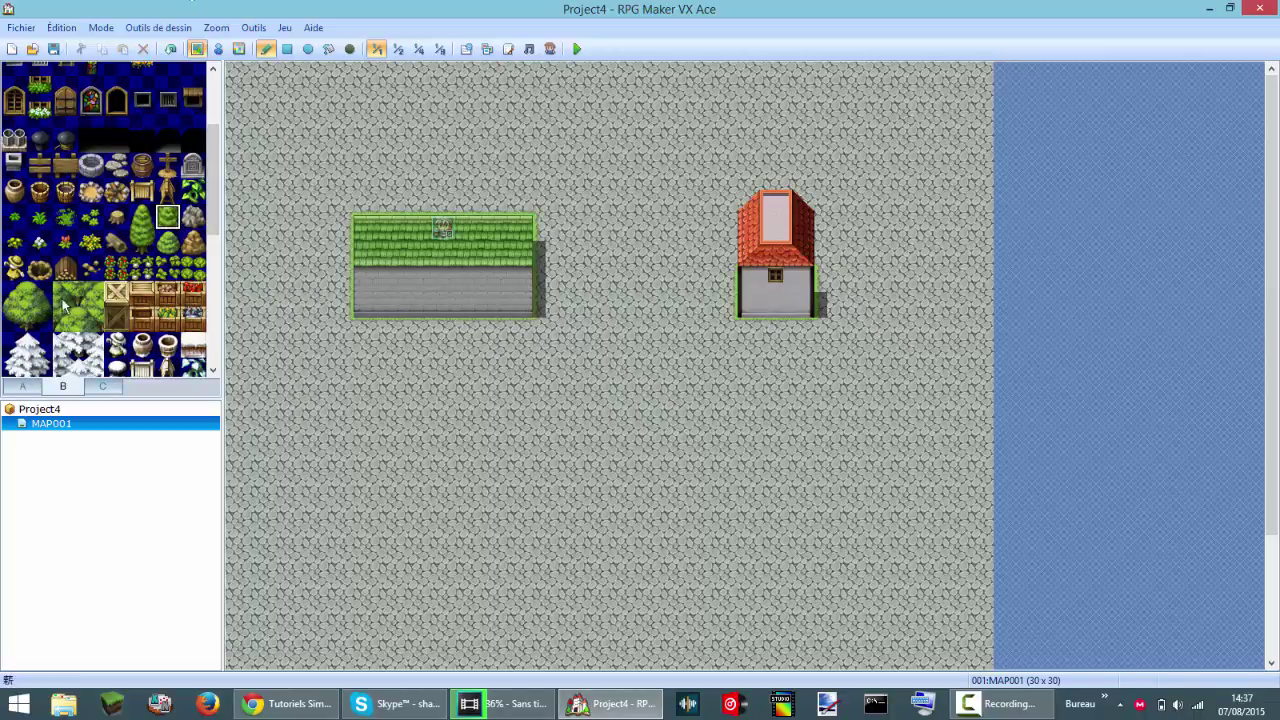
click(142, 242)
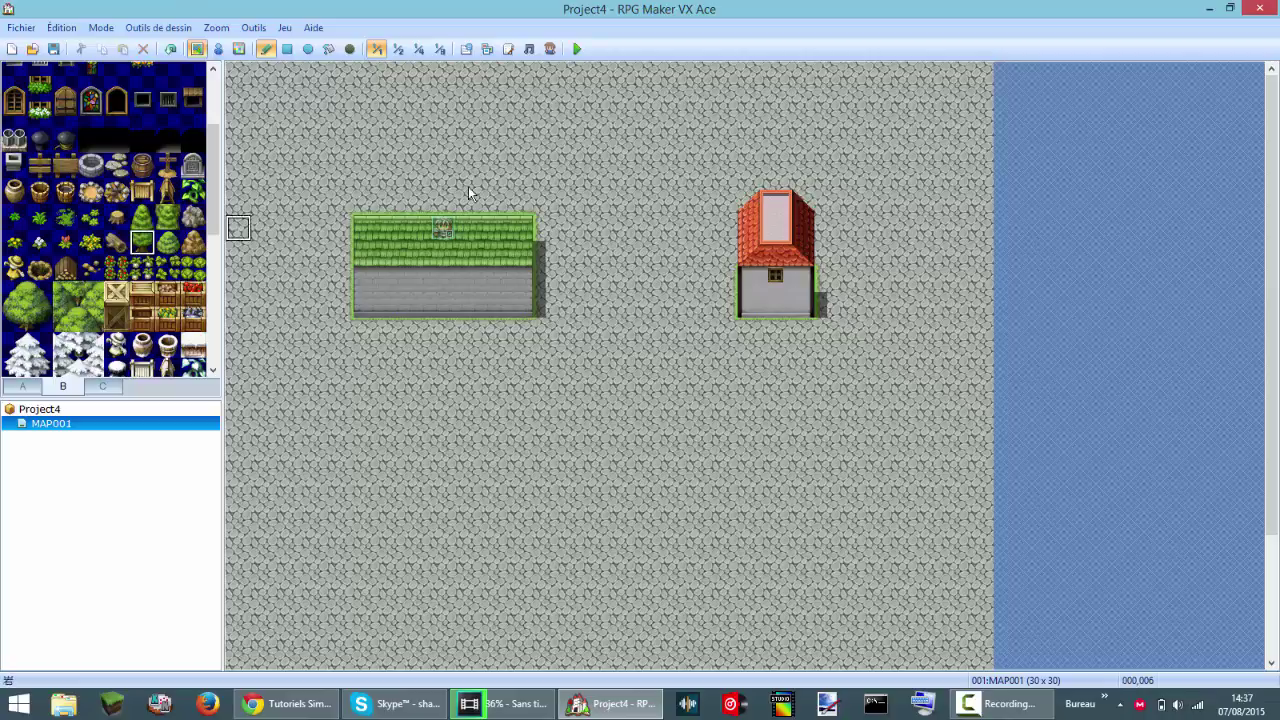
click(366, 178)
click(142, 216)
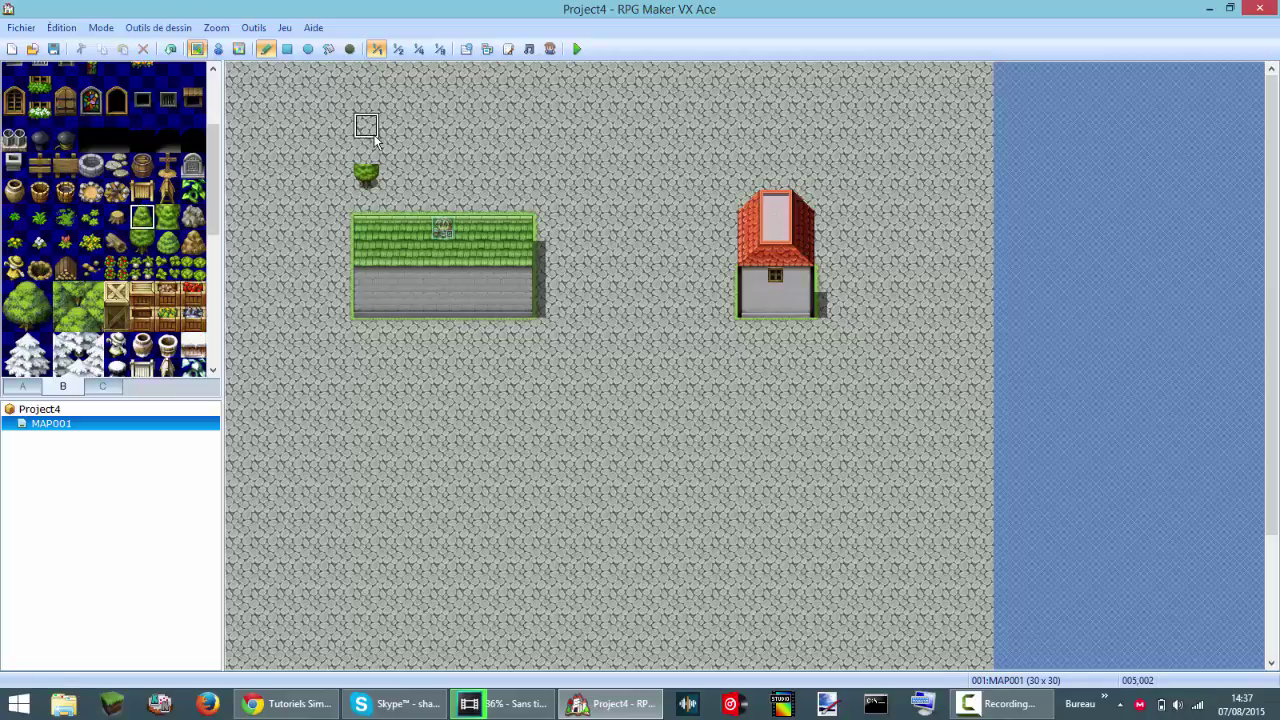
click(366, 150)
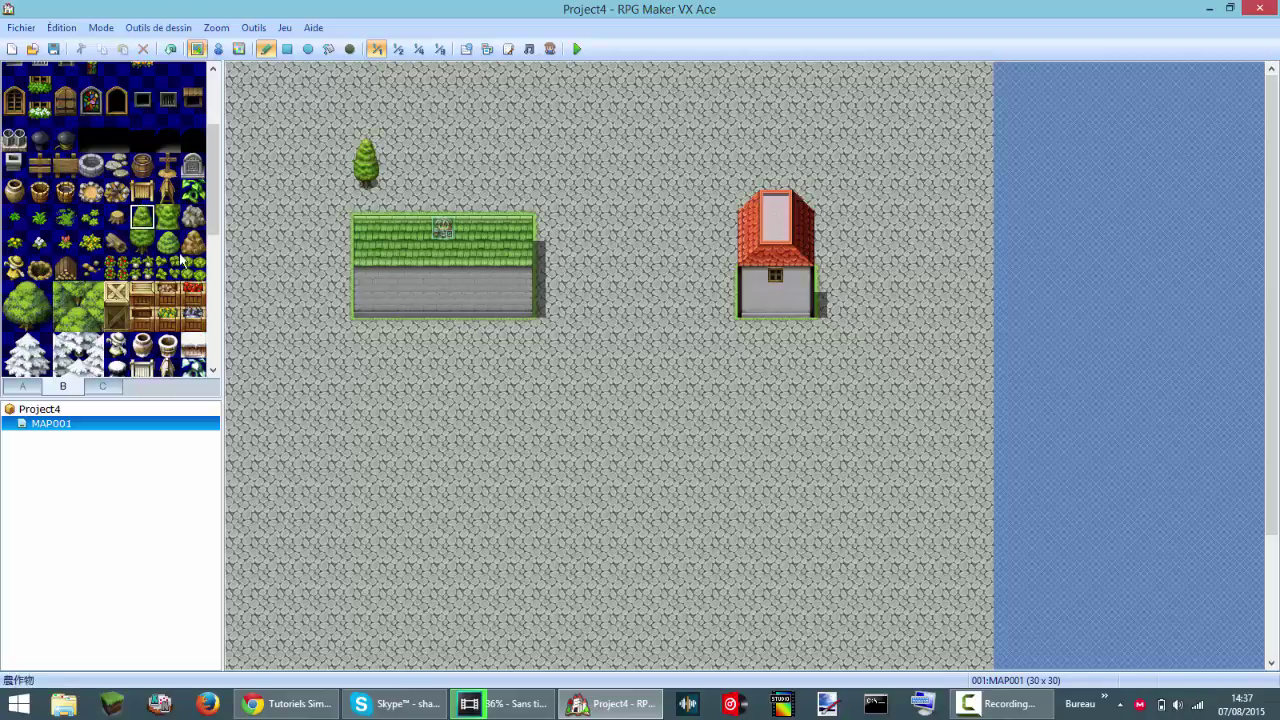
click(145, 246)
click(518, 134)
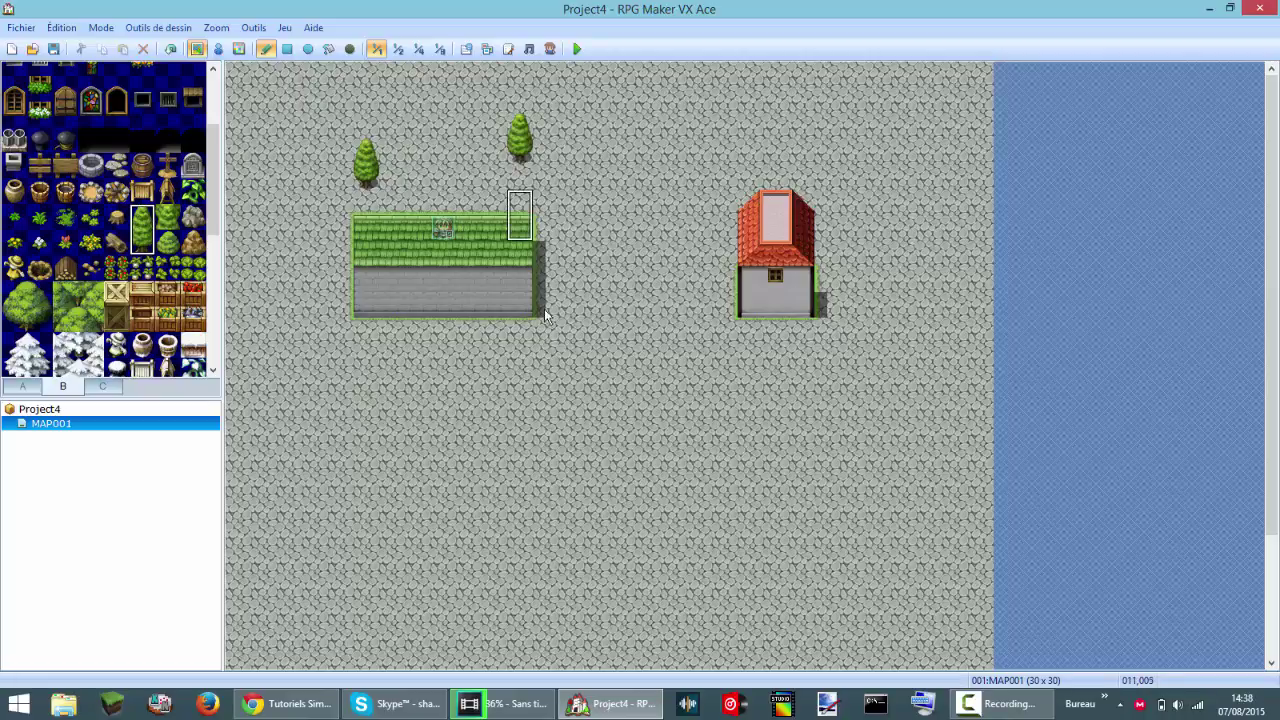
Step: Erase both conifers and the entire green-roofed house, leaving only stone ground around the starting position
right_click(394, 136)
mouse_move(368, 151)
mouse_down()
mouse_move(369, 236)
mouse_move(394, 222)
mouse_up()
click(523, 148)
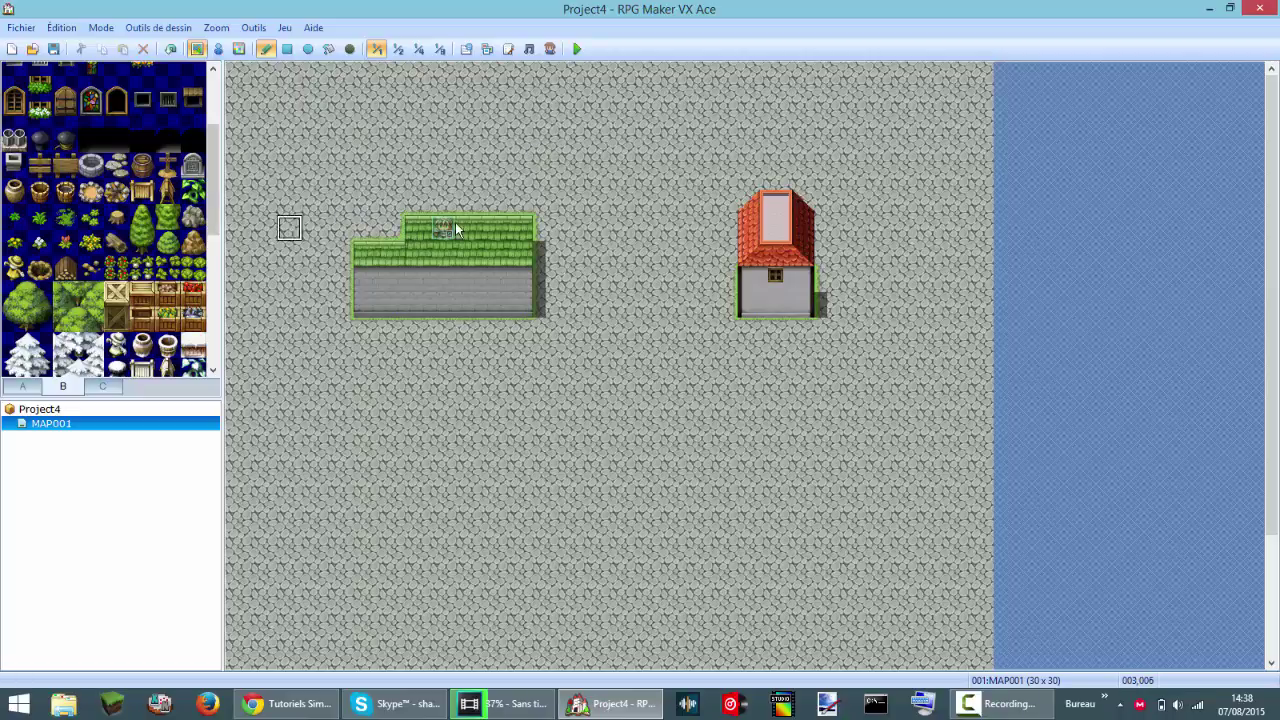
mouse_move(455, 224)
mouse_down()
mouse_move(445, 287)
mouse_move(520, 245)
mouse_move(460, 300)
mouse_move(400, 300)
mouse_move(388, 280)
mouse_up()
click(366, 254)
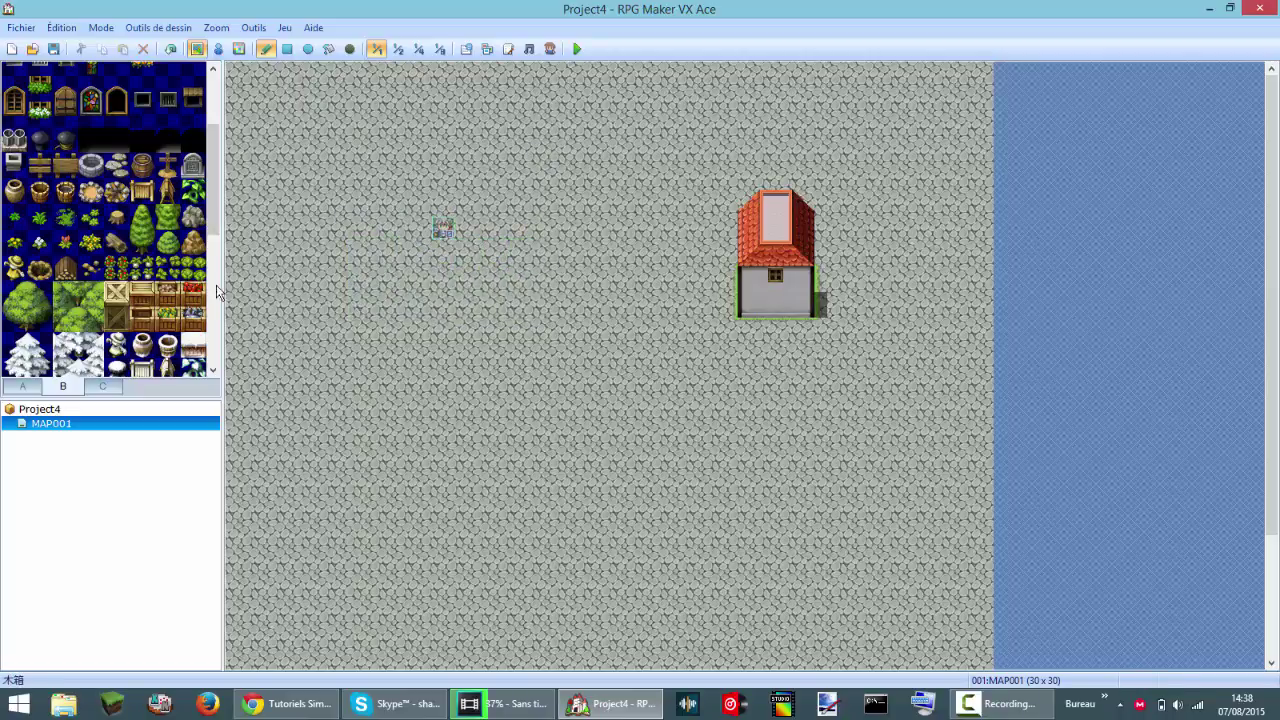
Step: Paint a large forest west and south of the red-roofed house with the two-by-two dense foliage tiles from tileset B
scroll(100, 220, down, 5)
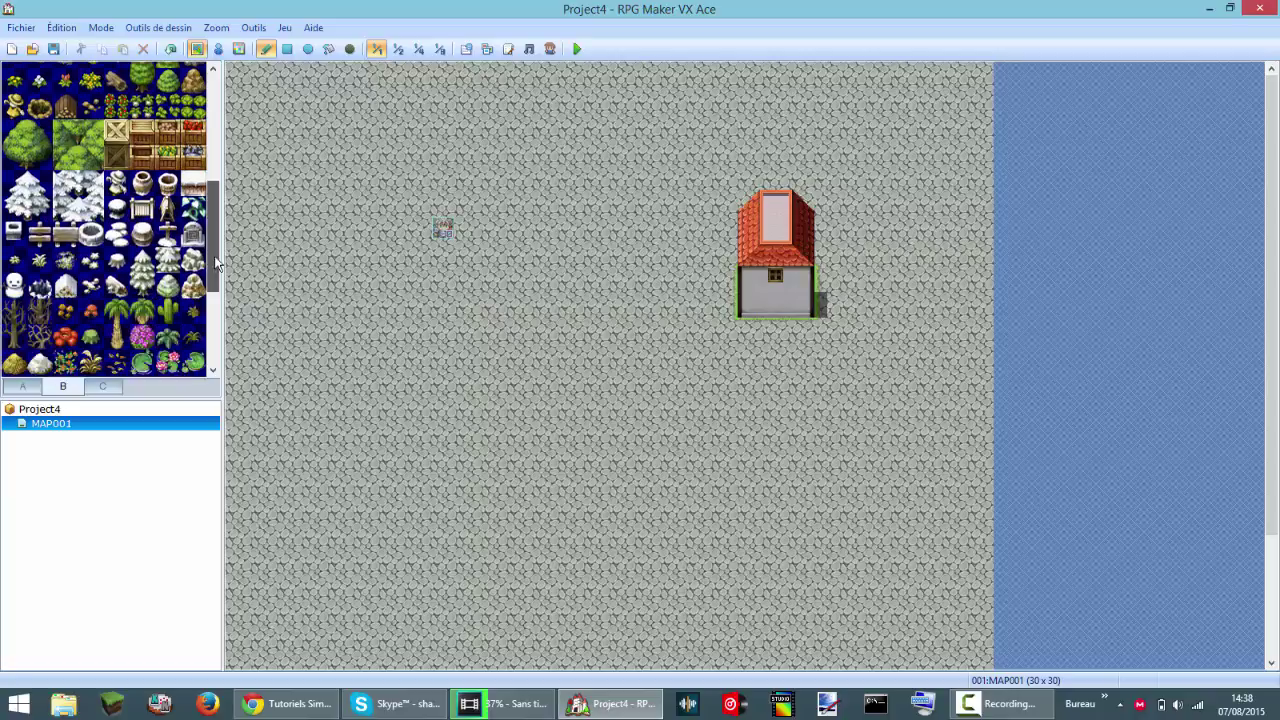
drag(66, 156, 97, 140)
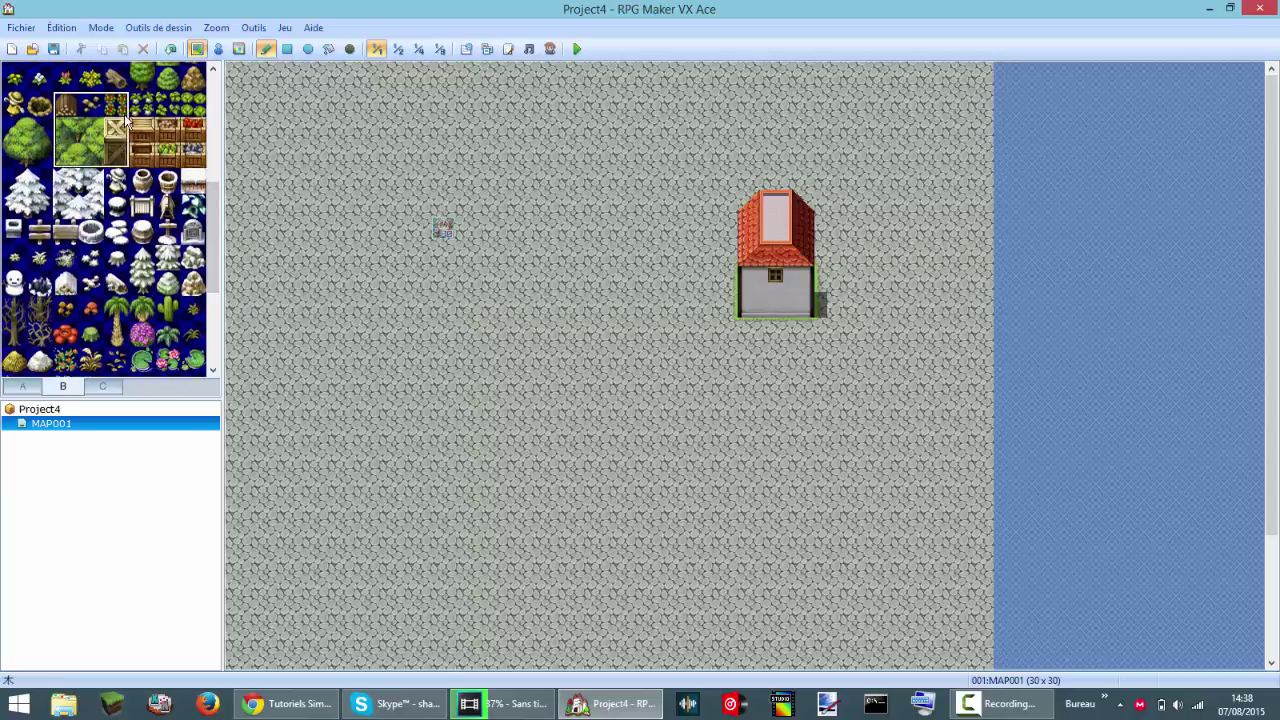
click(328, 292)
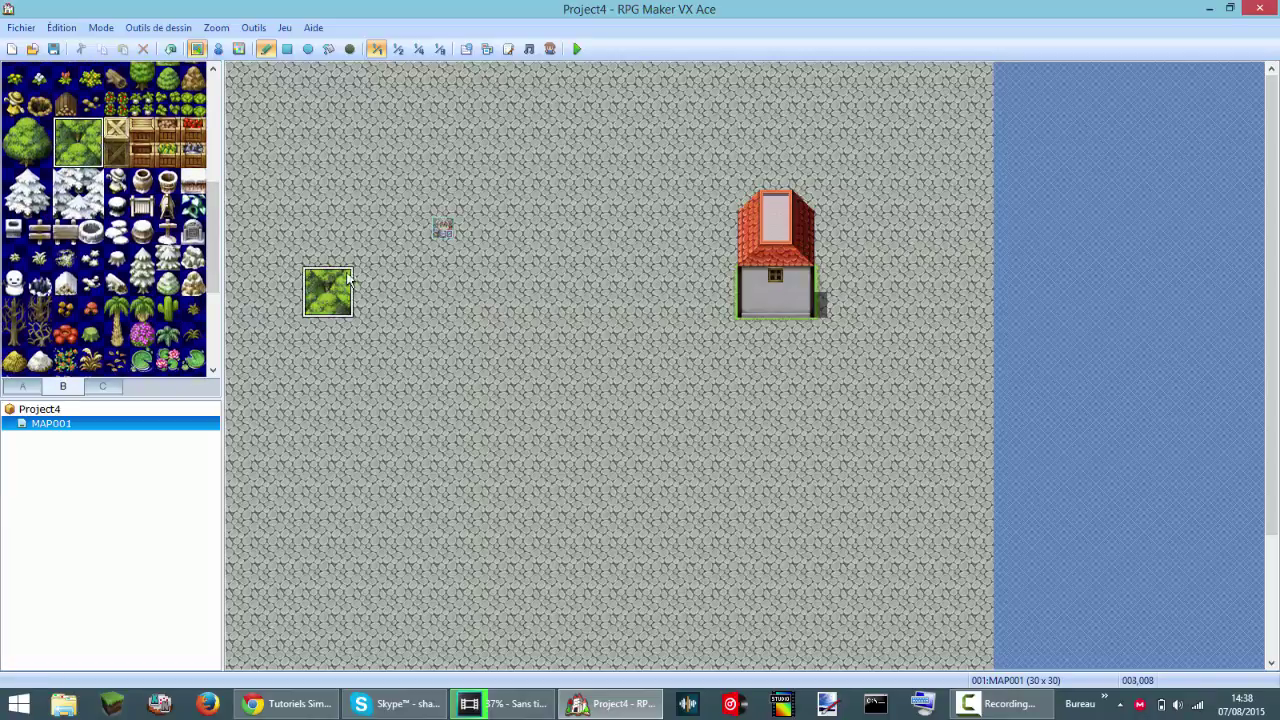
click(380, 292)
mouse_move(384, 281)
mouse_down()
mouse_move(405, 285)
mouse_move(385, 330)
mouse_move(320, 340)
mouse_move(350, 393)
mouse_move(413, 385)
mouse_move(438, 324)
mouse_up()
mouse_move(317, 313)
mouse_down()
mouse_move(297, 423)
mouse_move(693, 432)
mouse_move(889, 472)
mouse_move(758, 450)
mouse_move(520, 630)
mouse_move(592, 456)
mouse_move(469, 461)
mouse_move(479, 361)
mouse_move(403, 240)
mouse_move(340, 270)
mouse_move(290, 450)
mouse_move(241, 493)
mouse_move(290, 290)
mouse_move(416, 217)
mouse_move(620, 342)
mouse_move(622, 357)
mouse_move(708, 337)
mouse_move(692, 304)
mouse_up()
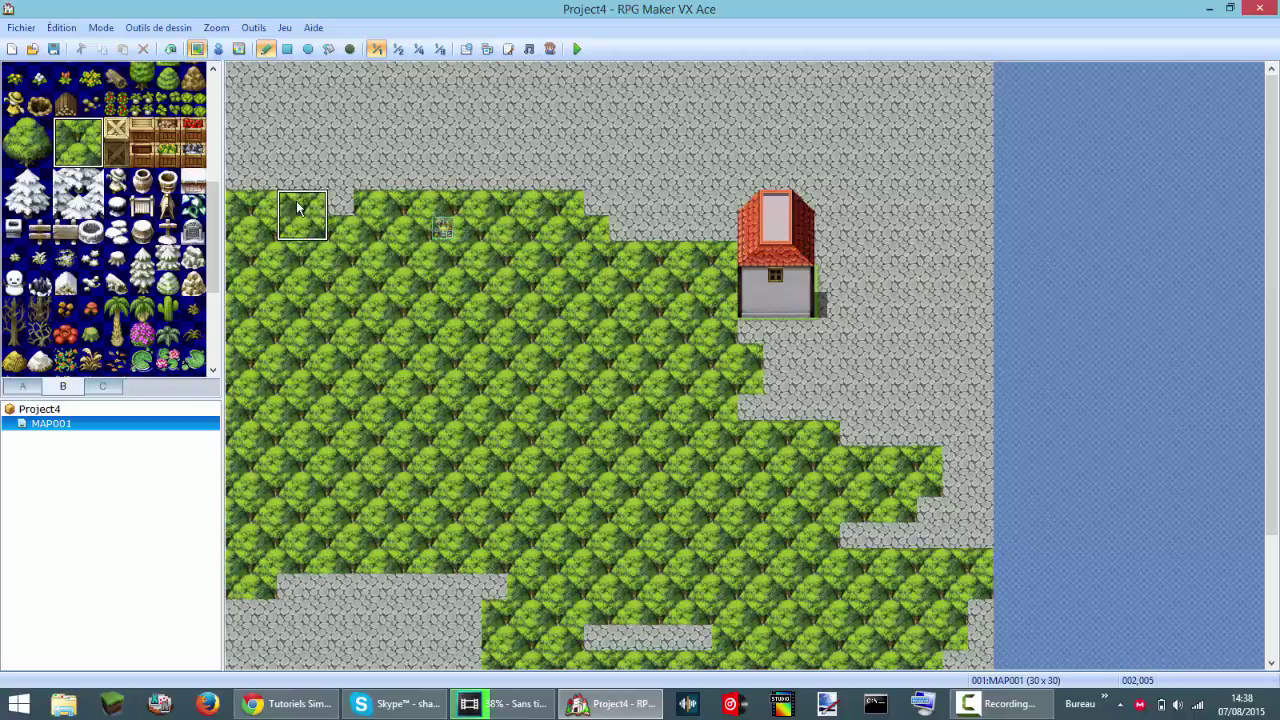
drag(290, 163, 305, 376)
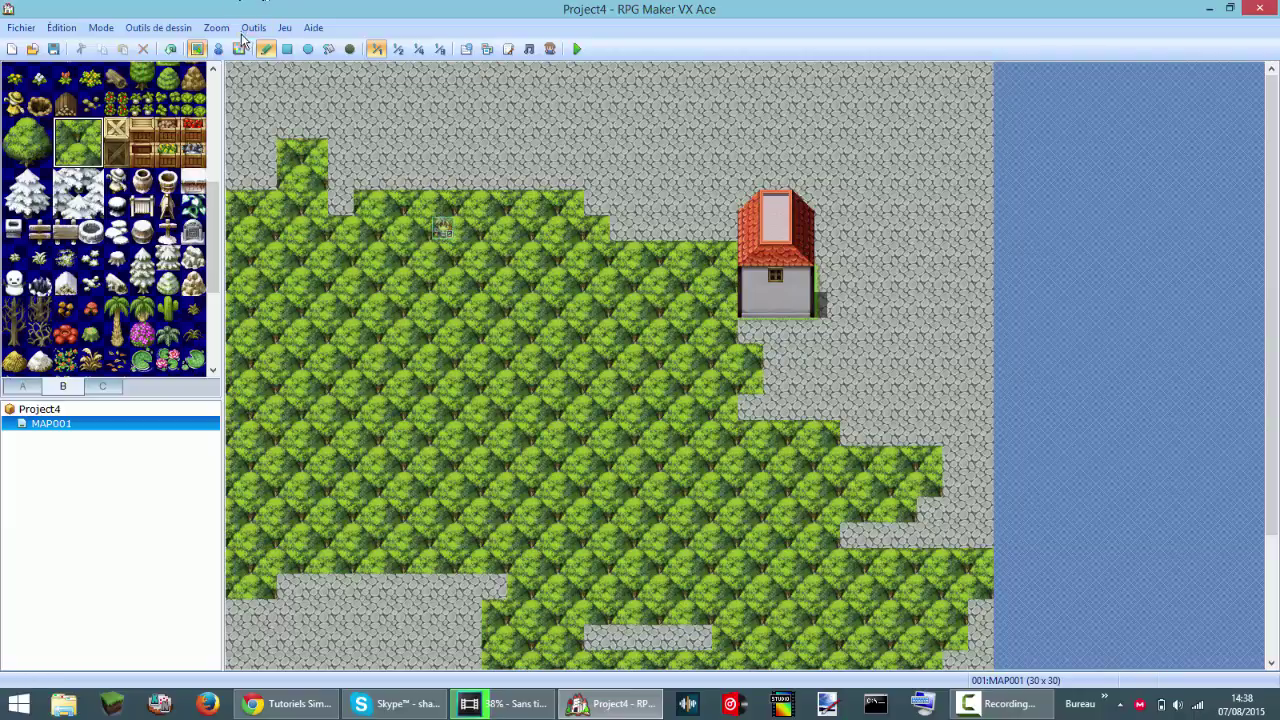
Step: Undo the forest painting
click(170, 49)
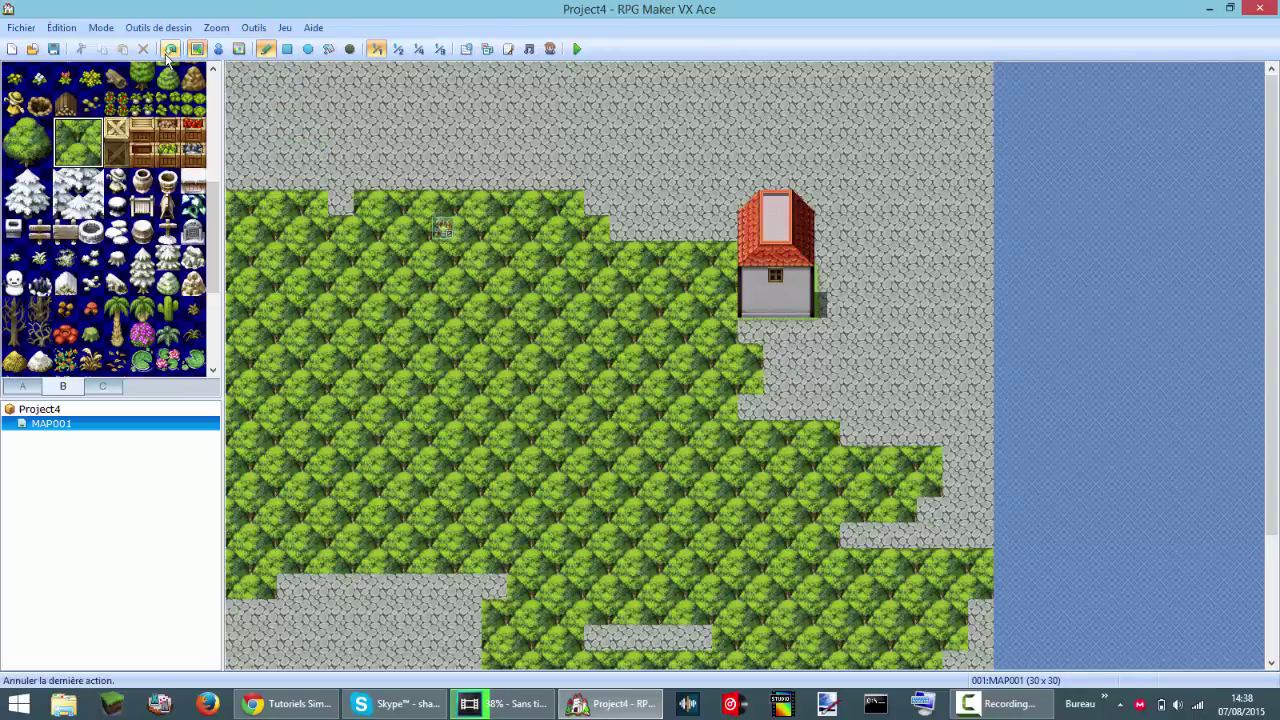
click(167, 56)
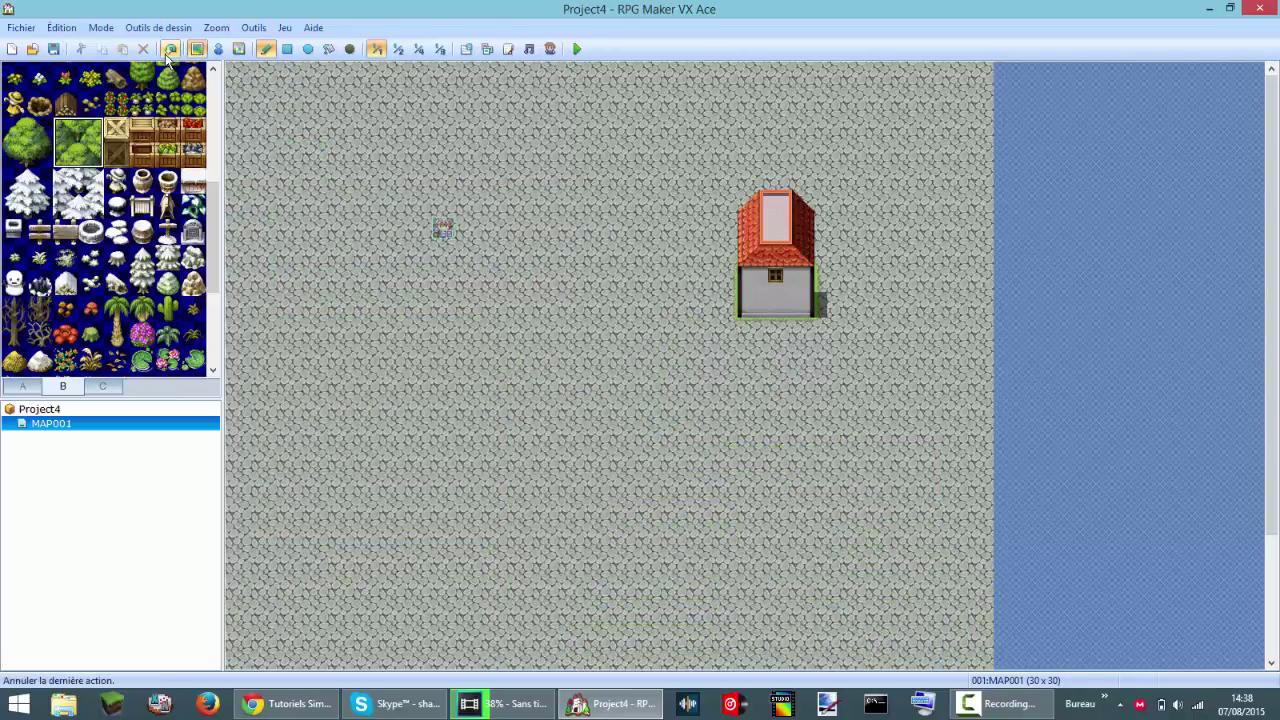
click(1043, 706)
click(985, 704)
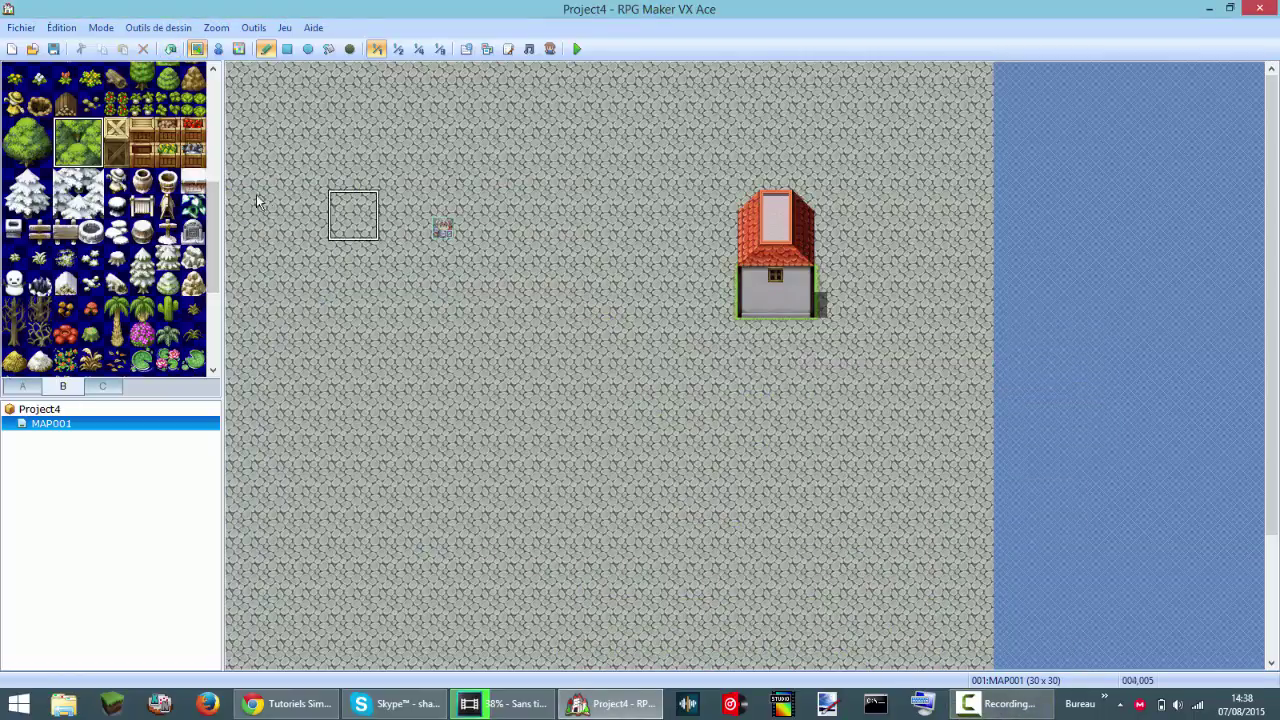
Step: Place the two-tile-high black hole from tileset B on the stone ground southwest of the starting position
drag(214, 212, 213, 288)
click(170, 194)
click(173, 216)
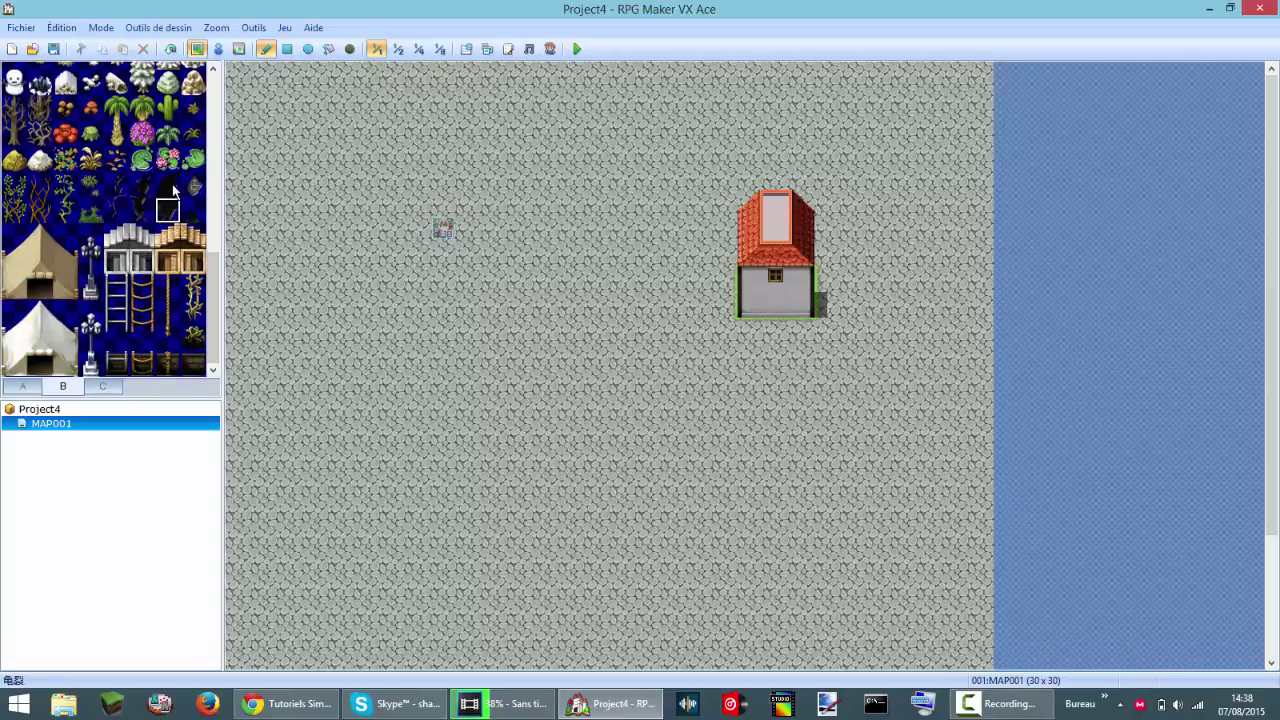
drag(173, 190, 178, 216)
click(288, 314)
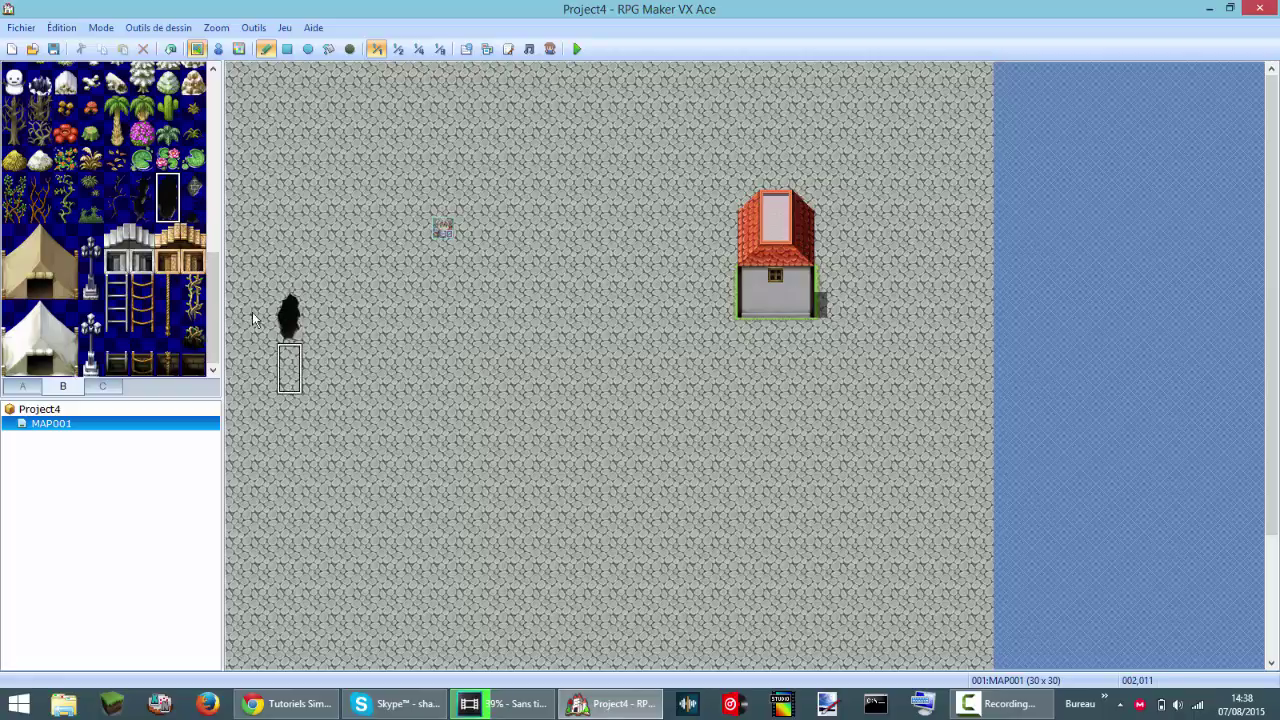
Step: Place the three-tile-high metal ladder from tileset B on the middle of the red-roofed house, running from roof to wall
click(108, 357)
click(117, 309)
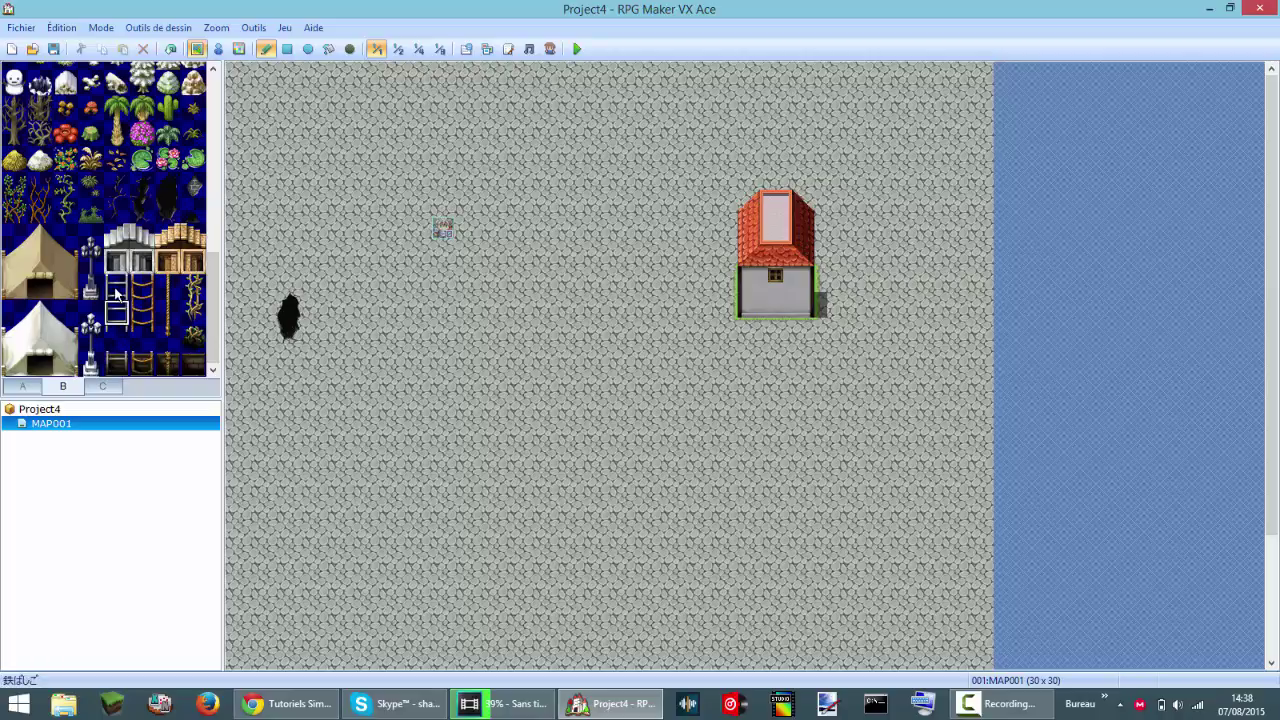
drag(115, 292, 127, 343)
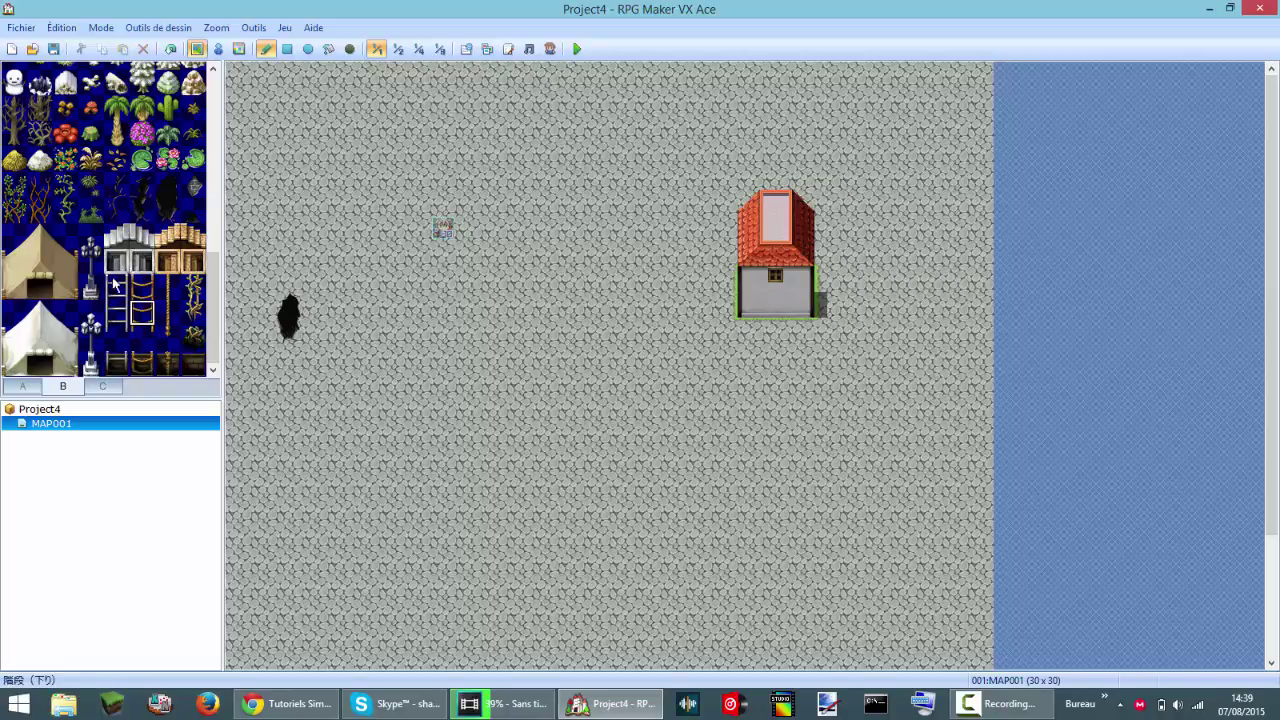
drag(90, 287, 123, 335)
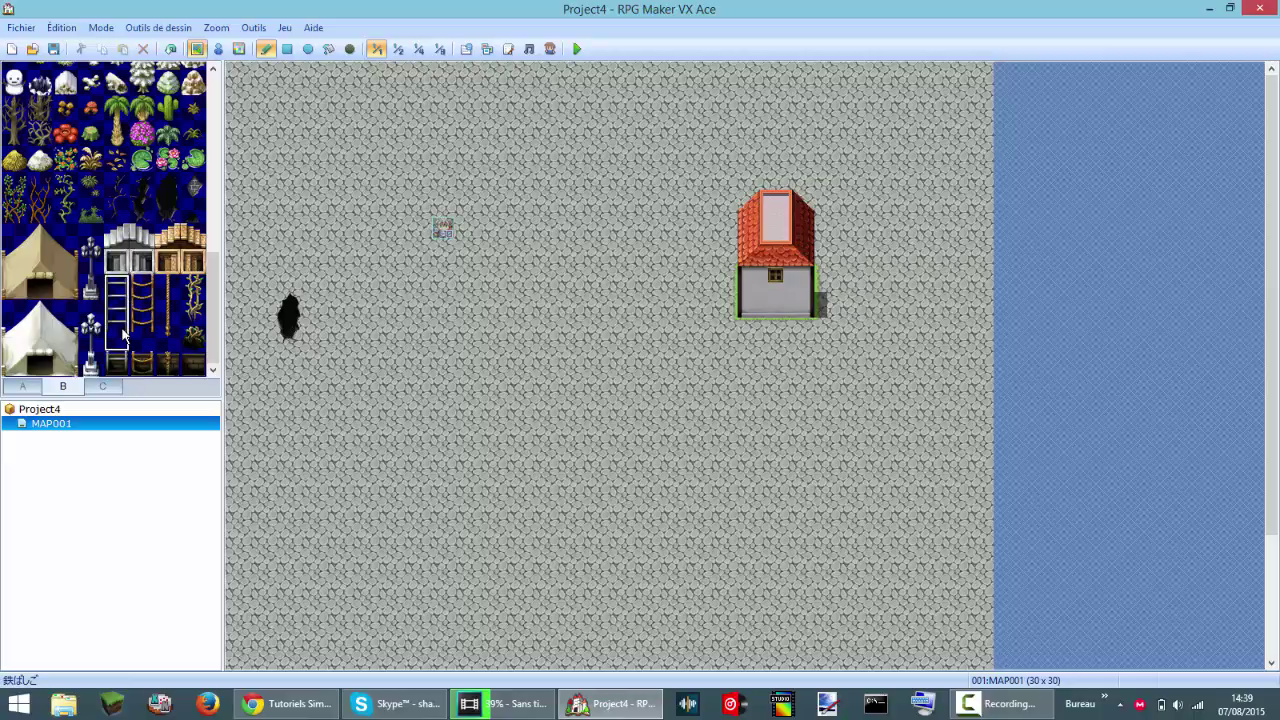
click(770, 255)
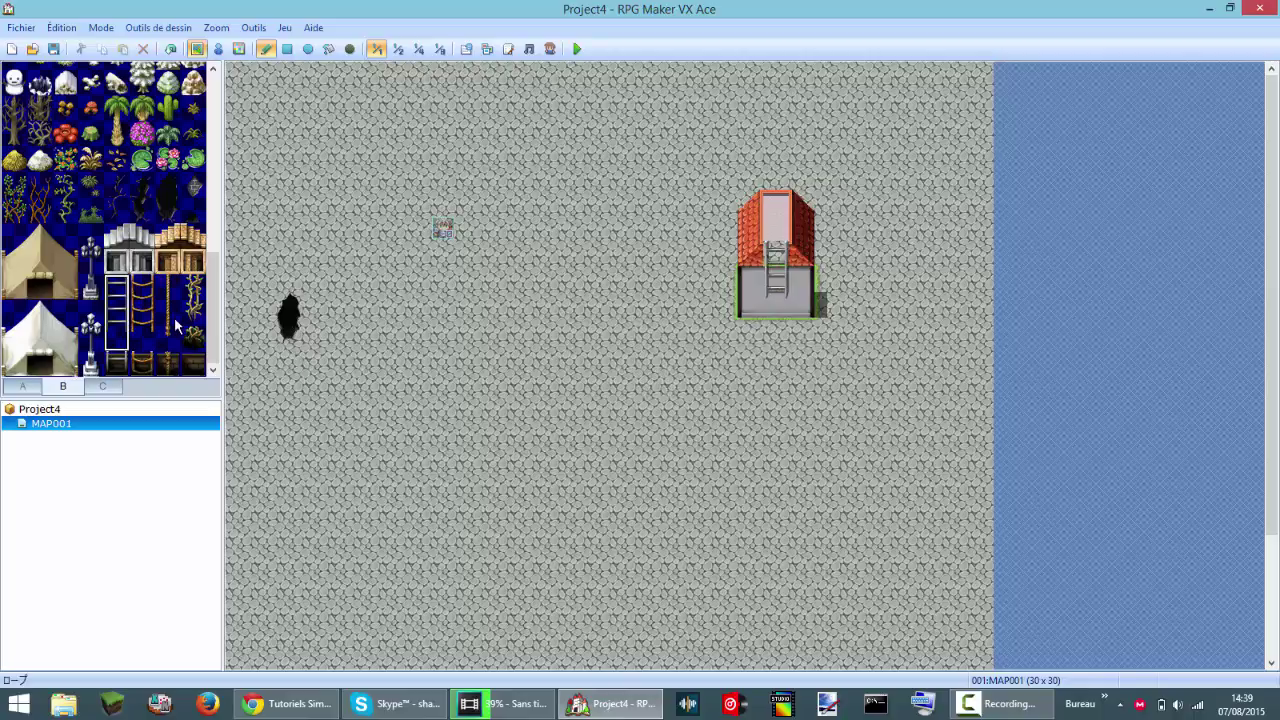
click(127, 362)
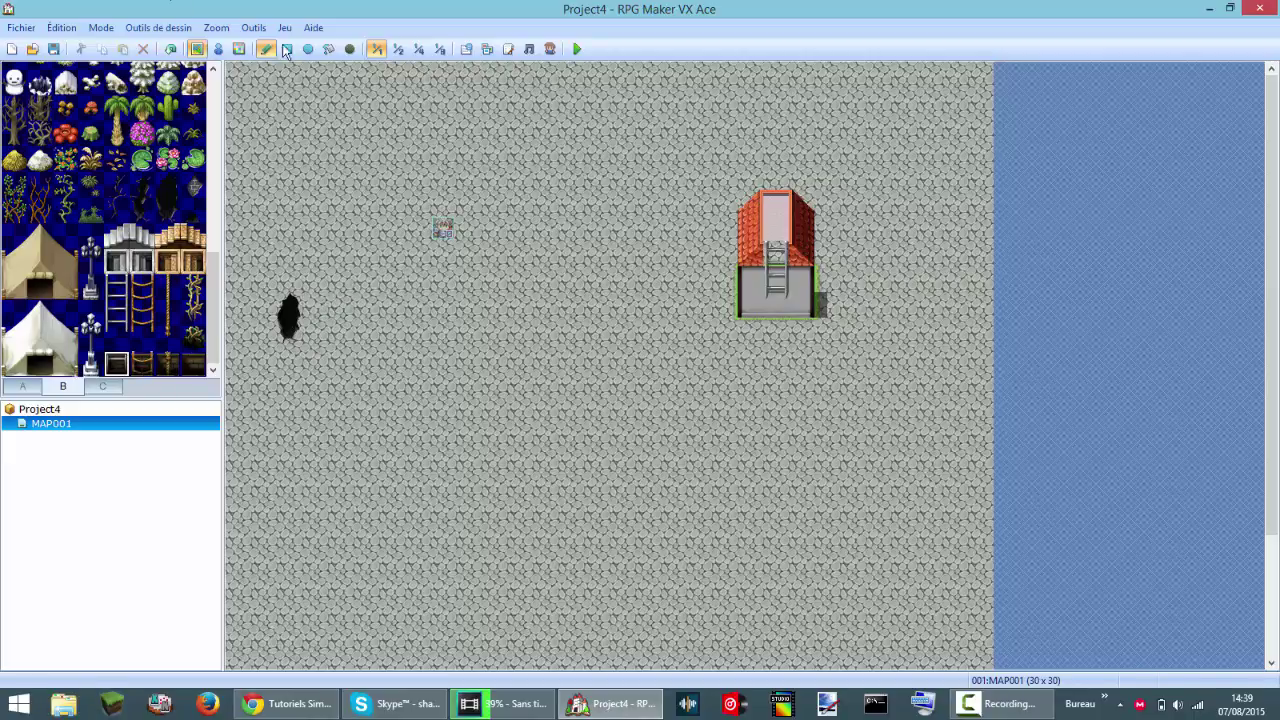
Step: View the Évènement rapide options for an empty tile in event mode and return to map drawing mode
click(214, 54)
right_click(388, 204)
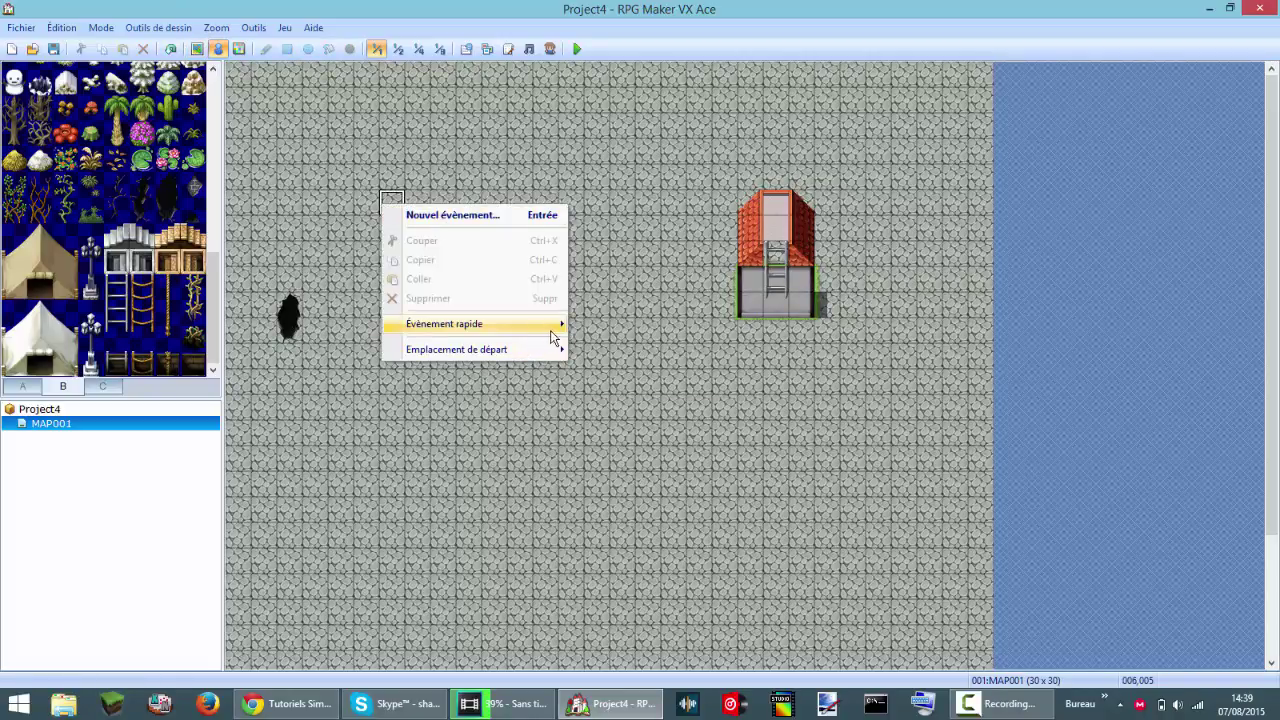
mouse_move(555, 326)
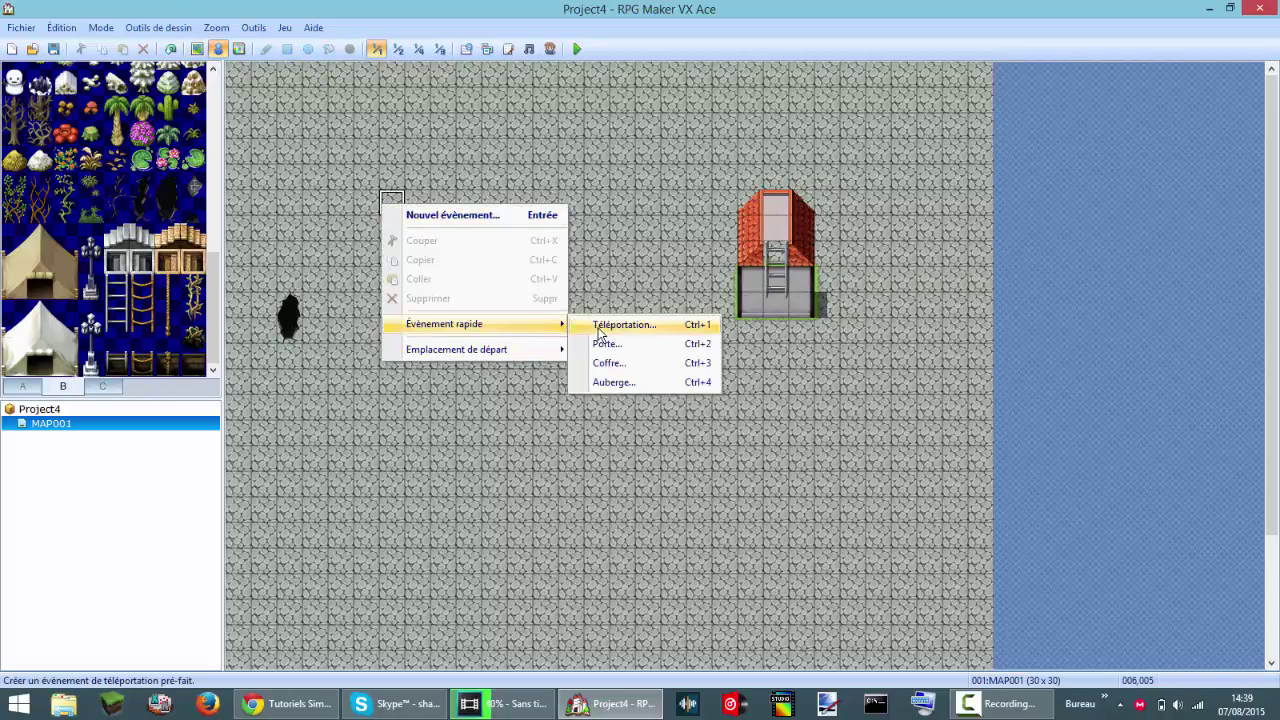
click(594, 128)
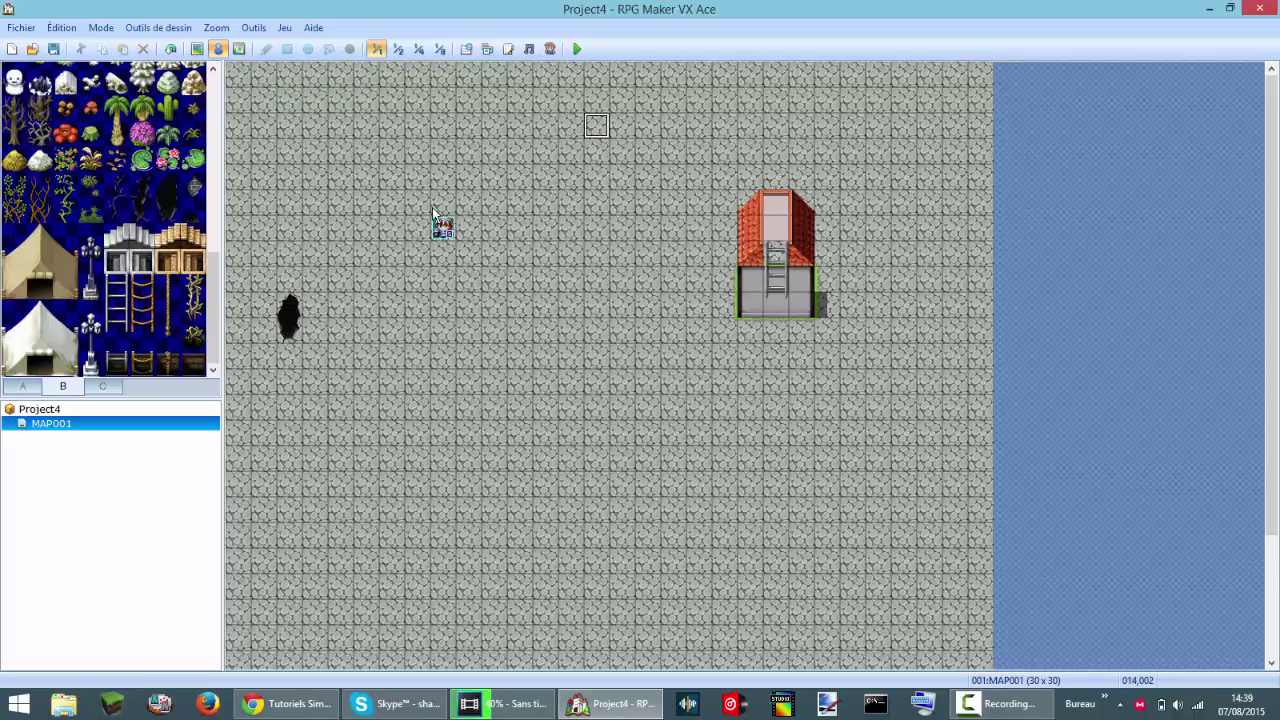
click(197, 48)
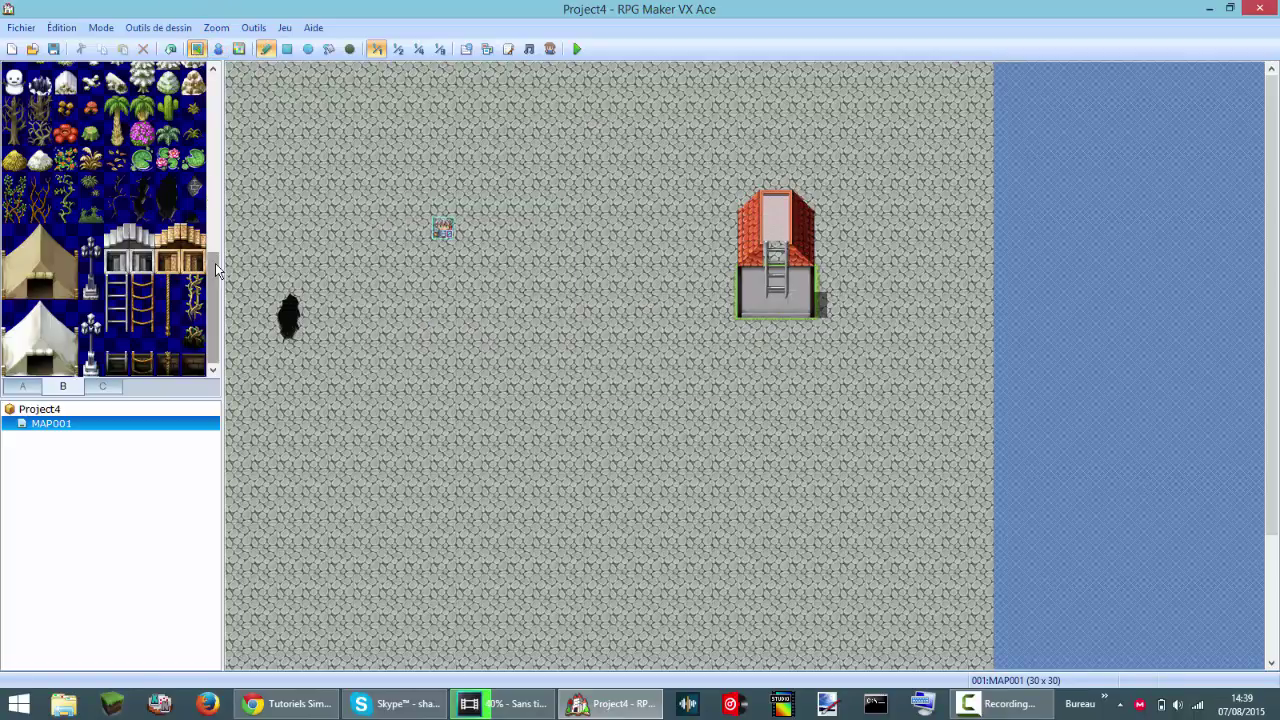
Step: Examine the tiles of tileset C, from the pillars, banners and statues through the mine entrance and roofs to the towers
click(102, 386)
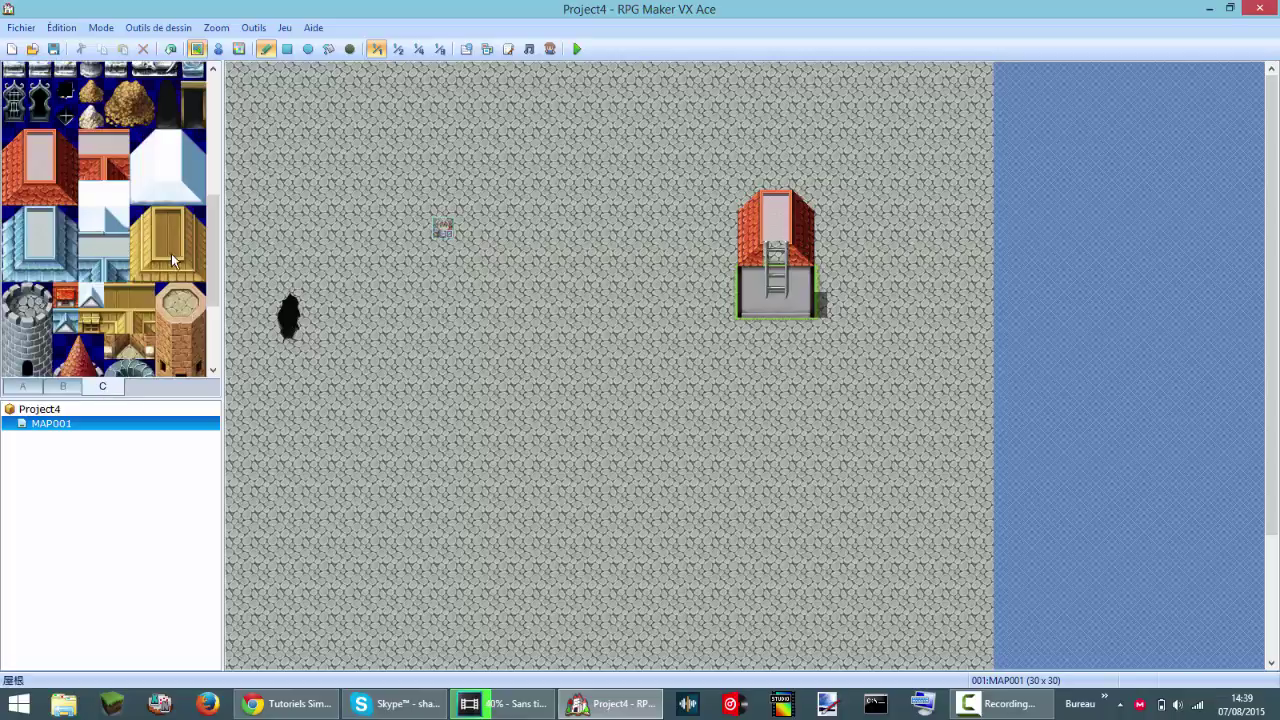
drag(210, 270, 214, 142)
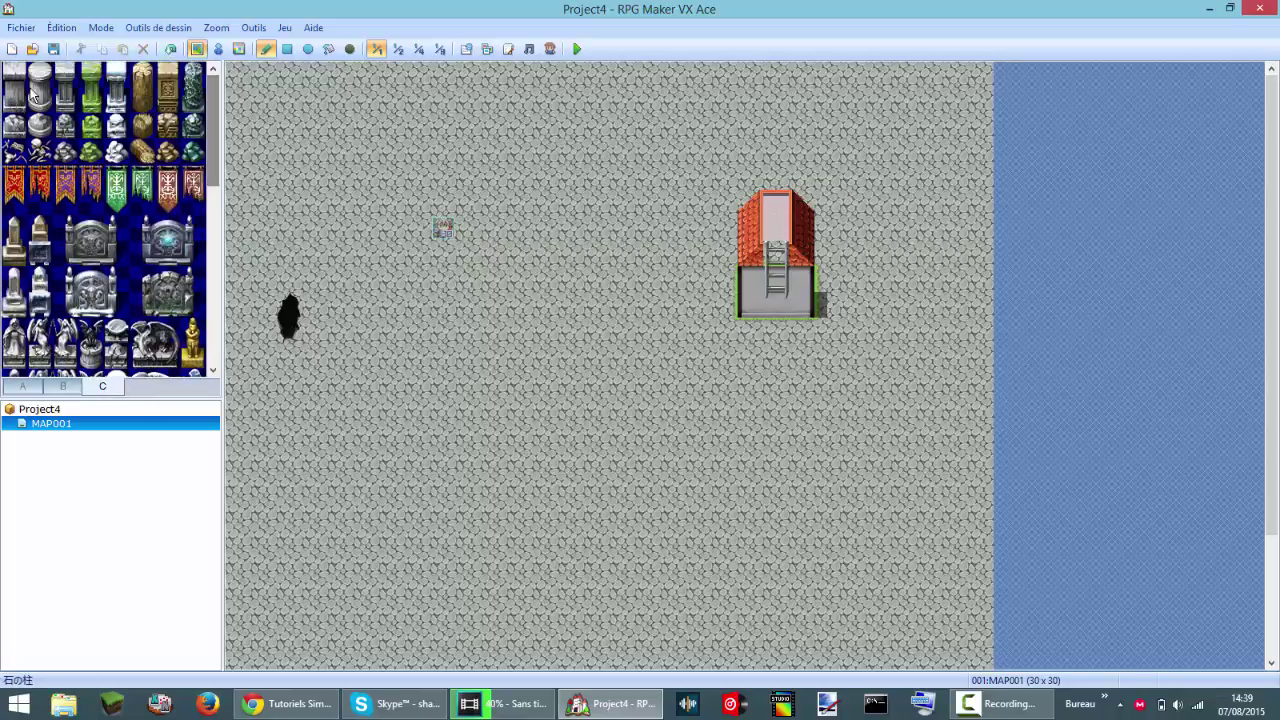
scroll(80, 110, down, 2)
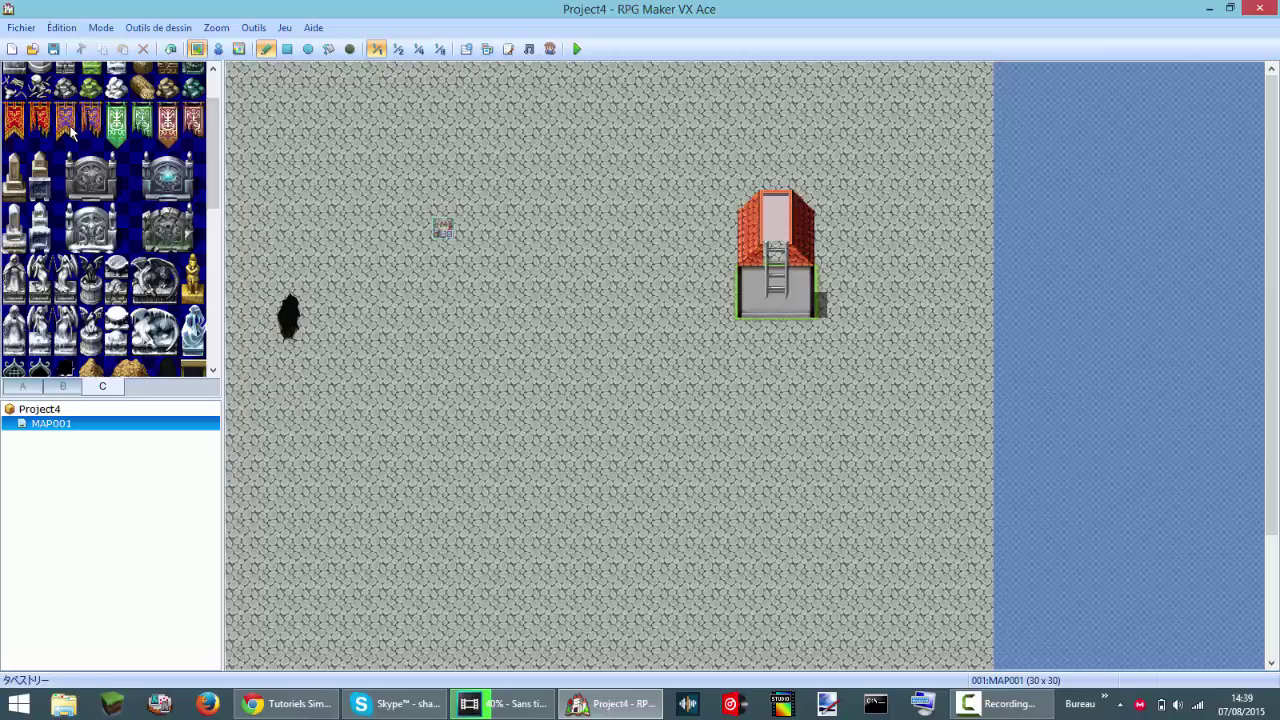
drag(210, 141, 211, 153)
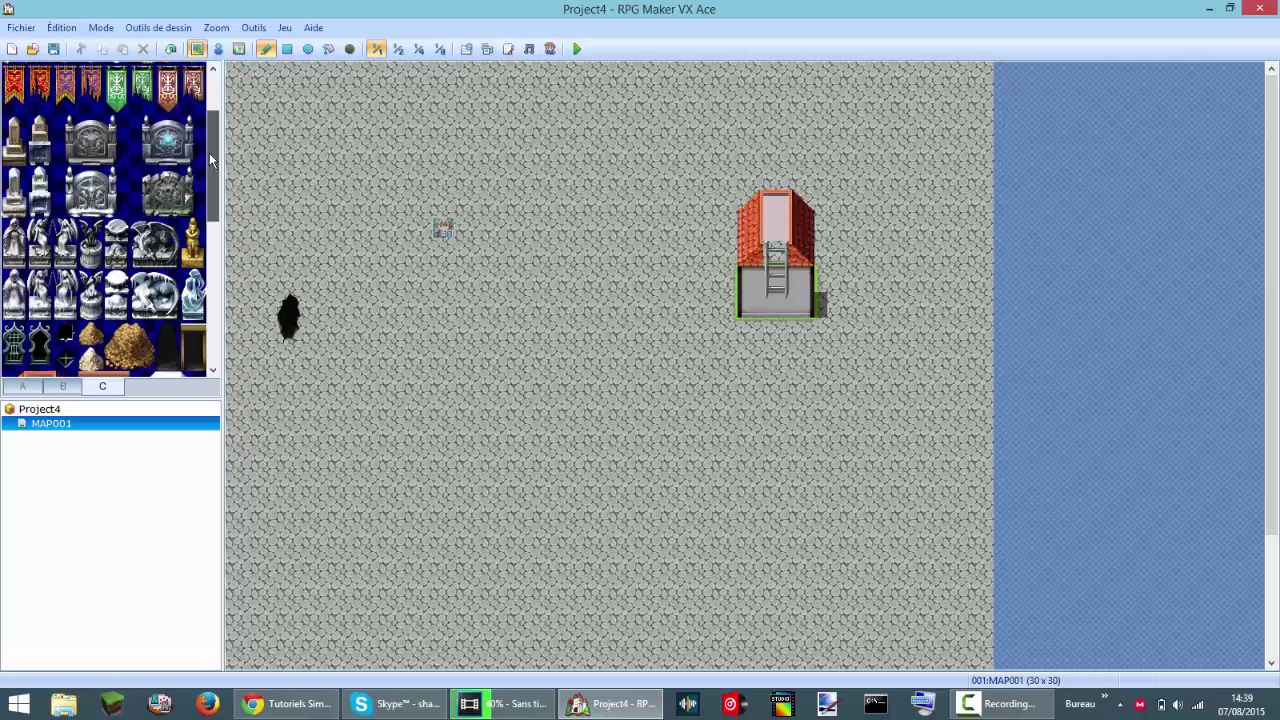
drag(20, 187, 209, 179)
click(203, 154)
scroll(208, 180, down, 4)
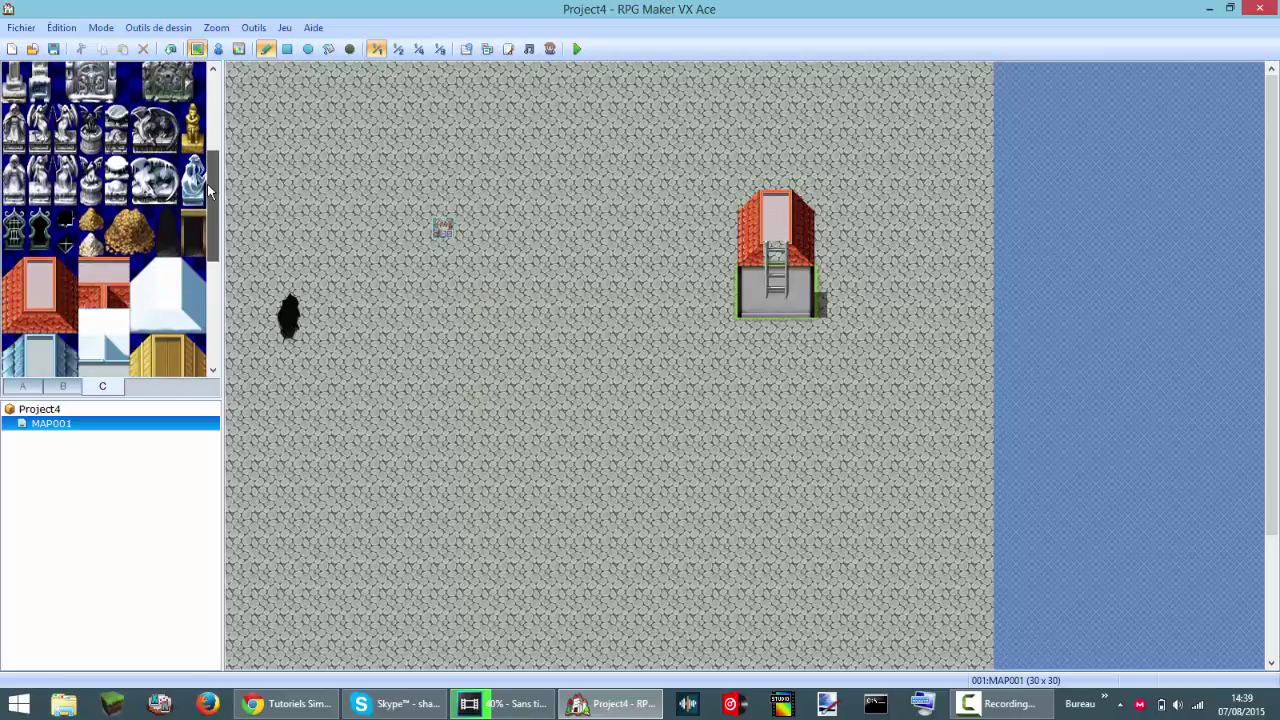
click(203, 181)
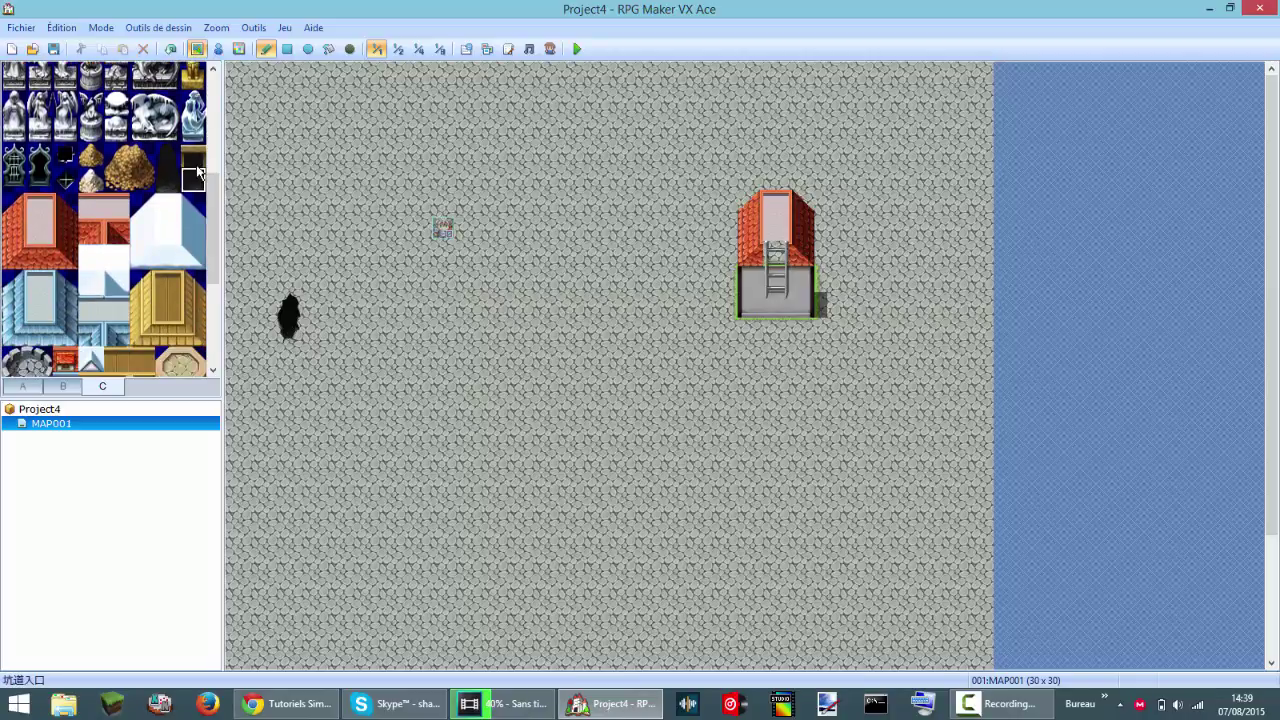
drag(196, 157, 186, 183)
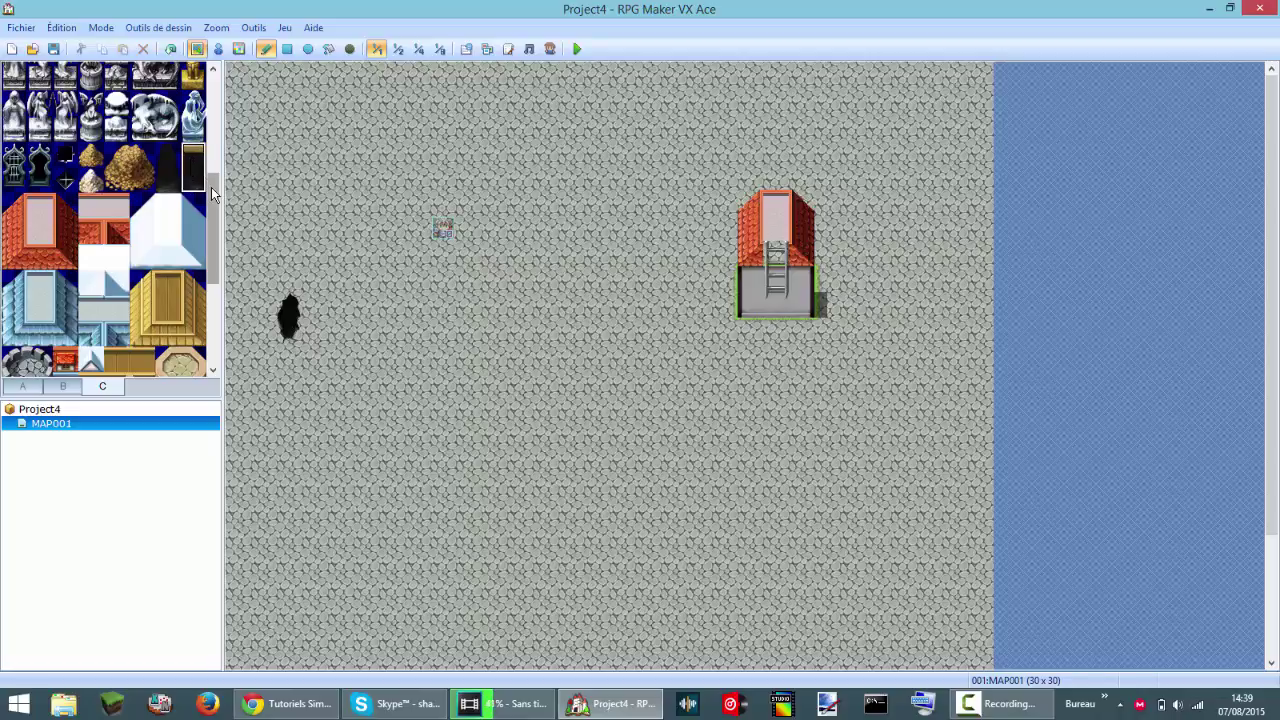
drag(210, 259, 212, 344)
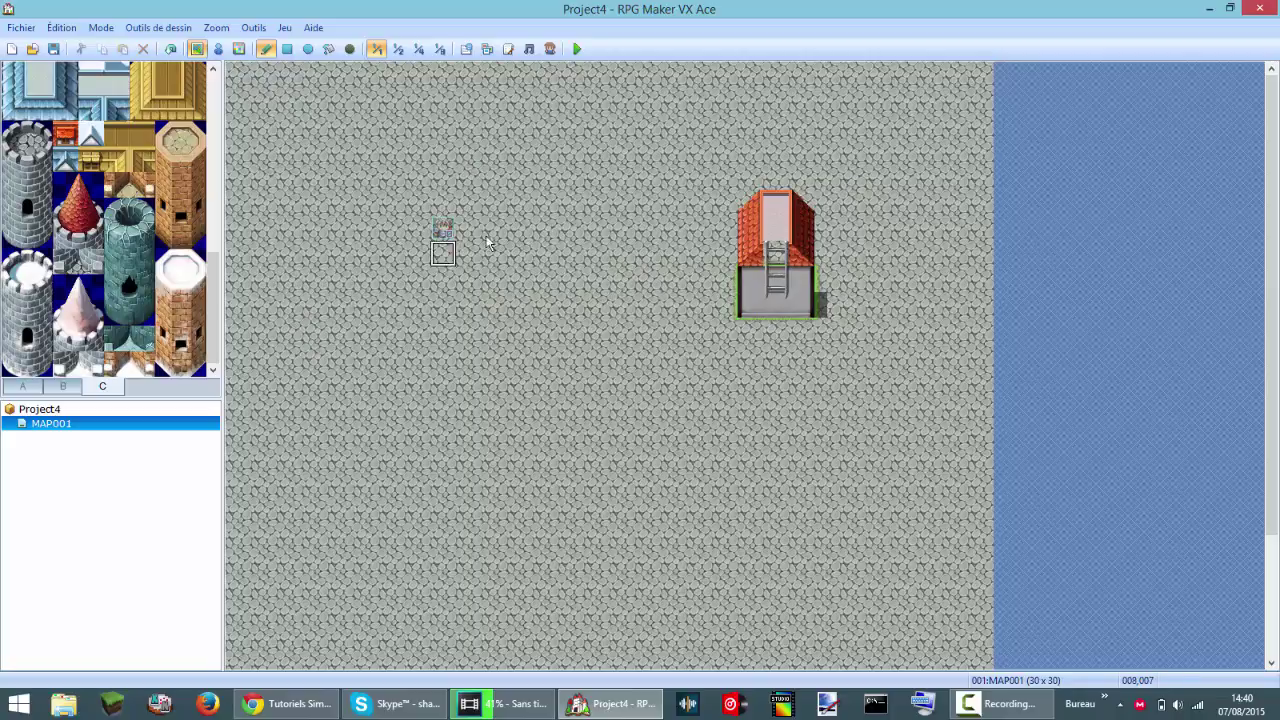
Step: Clear the red-roofed house with its ladder and the black hole from MAP001, leaving only the stone ground
mouse_move(771, 225)
mouse_down()
mouse_move(783, 190)
mouse_move(750, 230)
mouse_up()
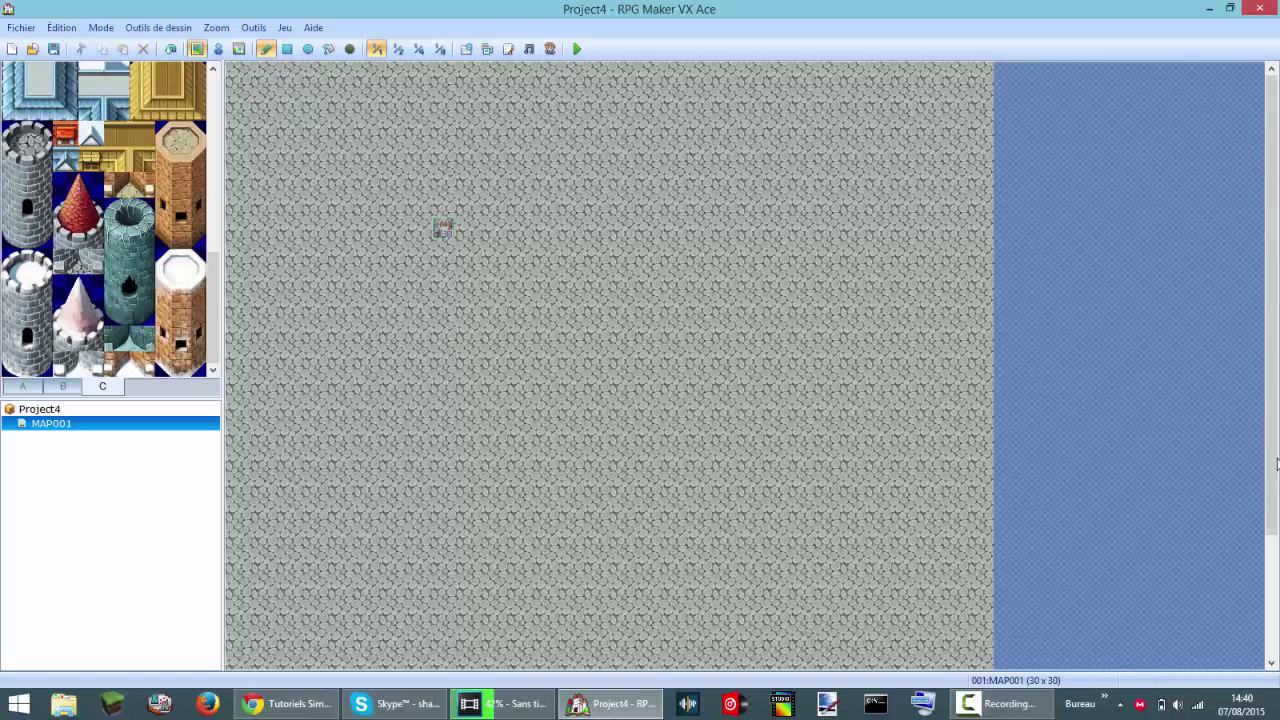
drag(1272, 258, 1278, 378)
drag(1275, 312, 1265, 175)
click(1024, 710)
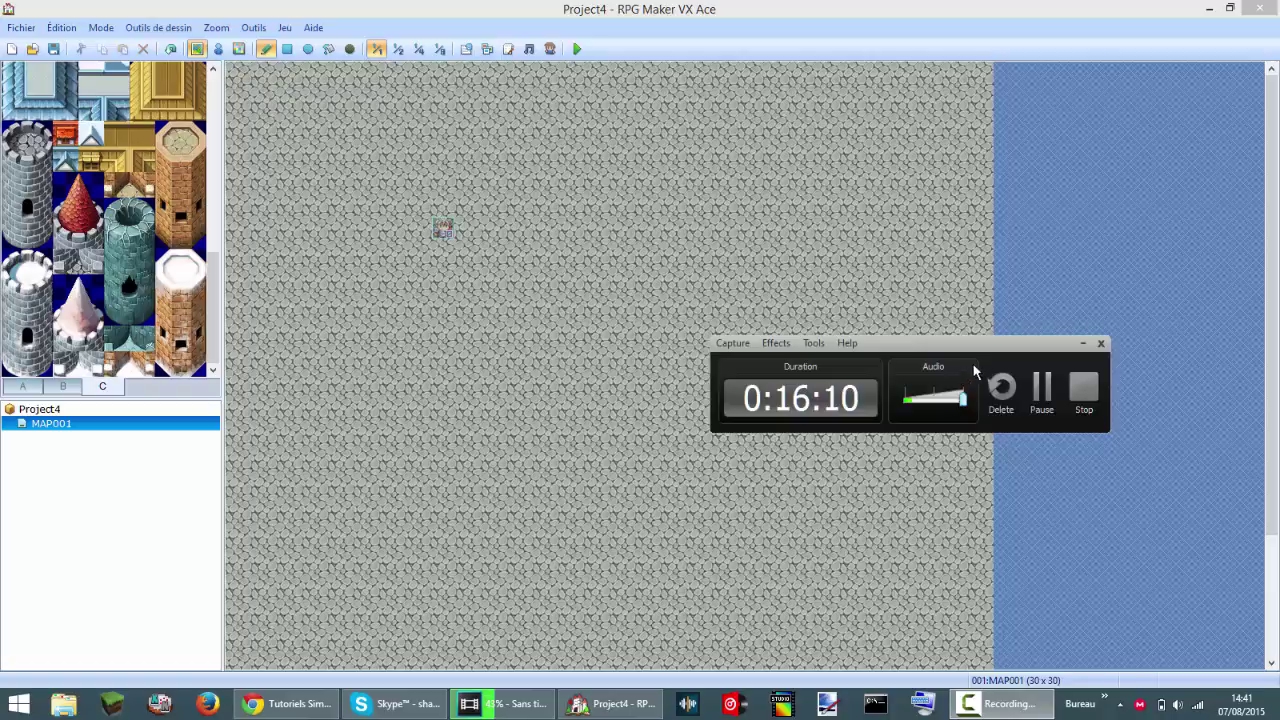
drag(1000, 342, 1034, 296)
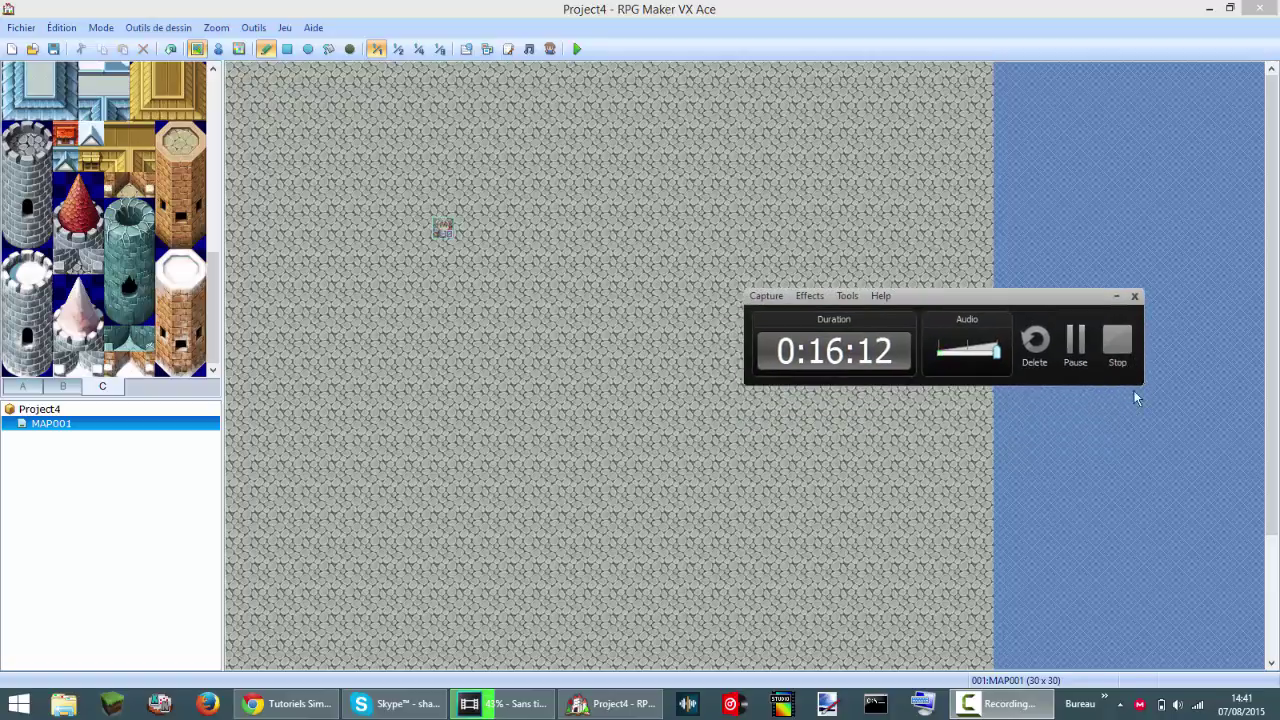